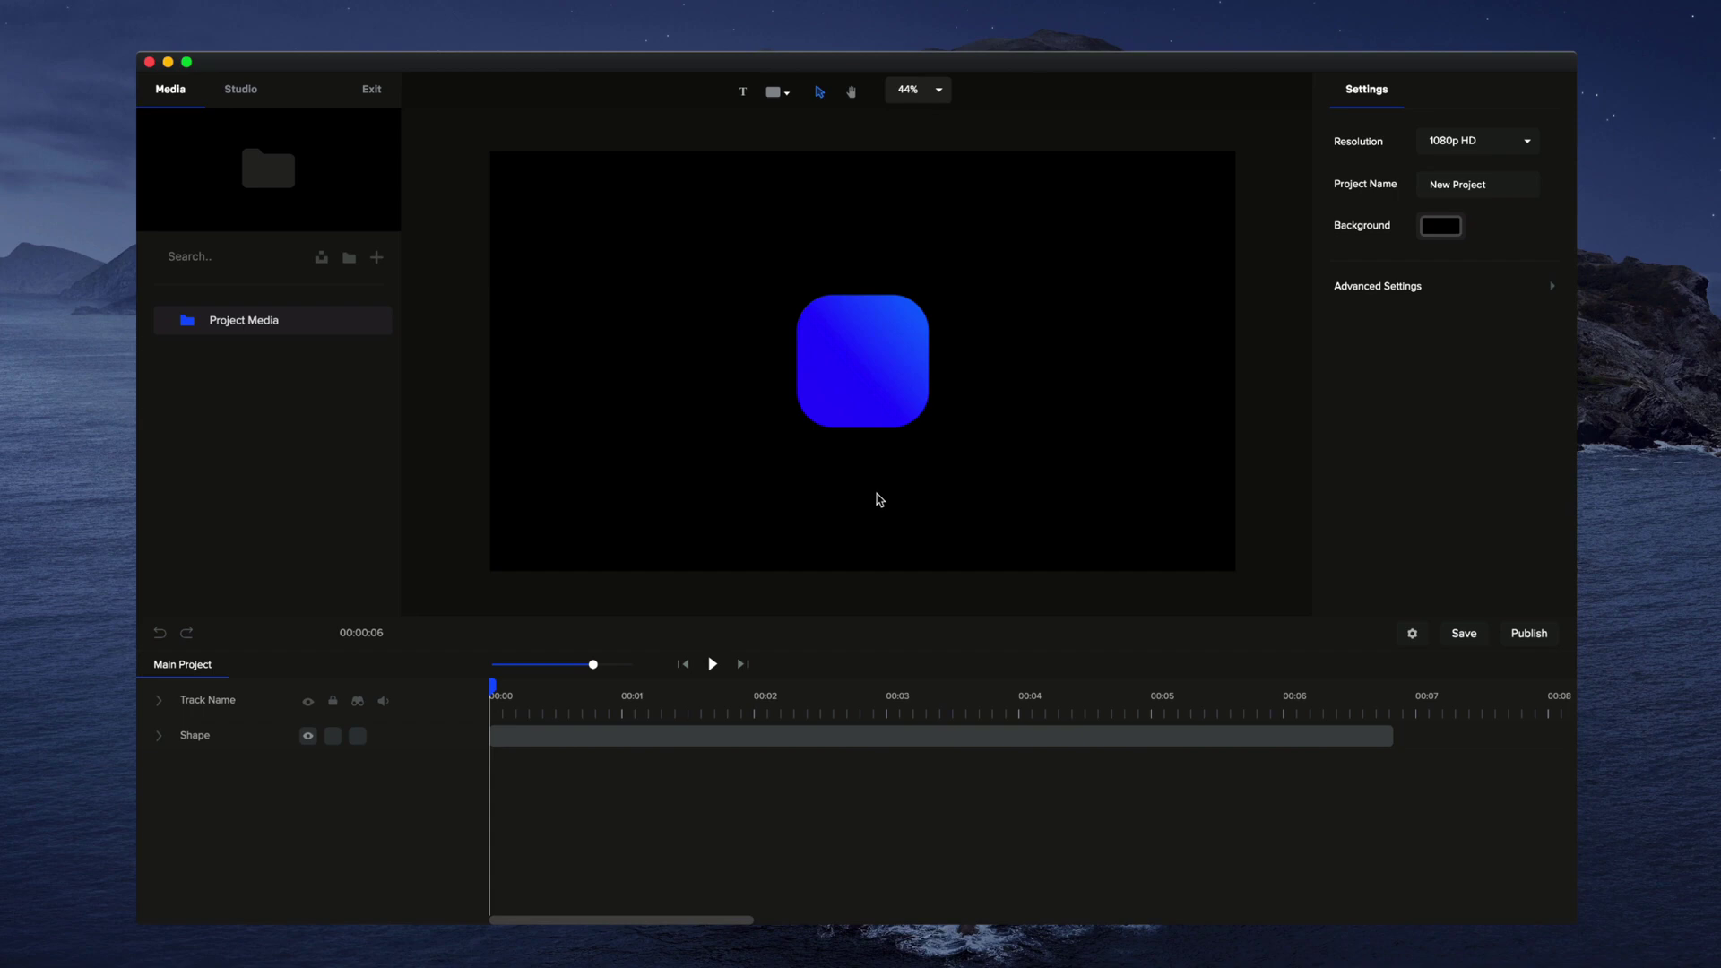
- Apply the Slide Right entrance animation to the blue rounded square and preview it
click(895, 356)
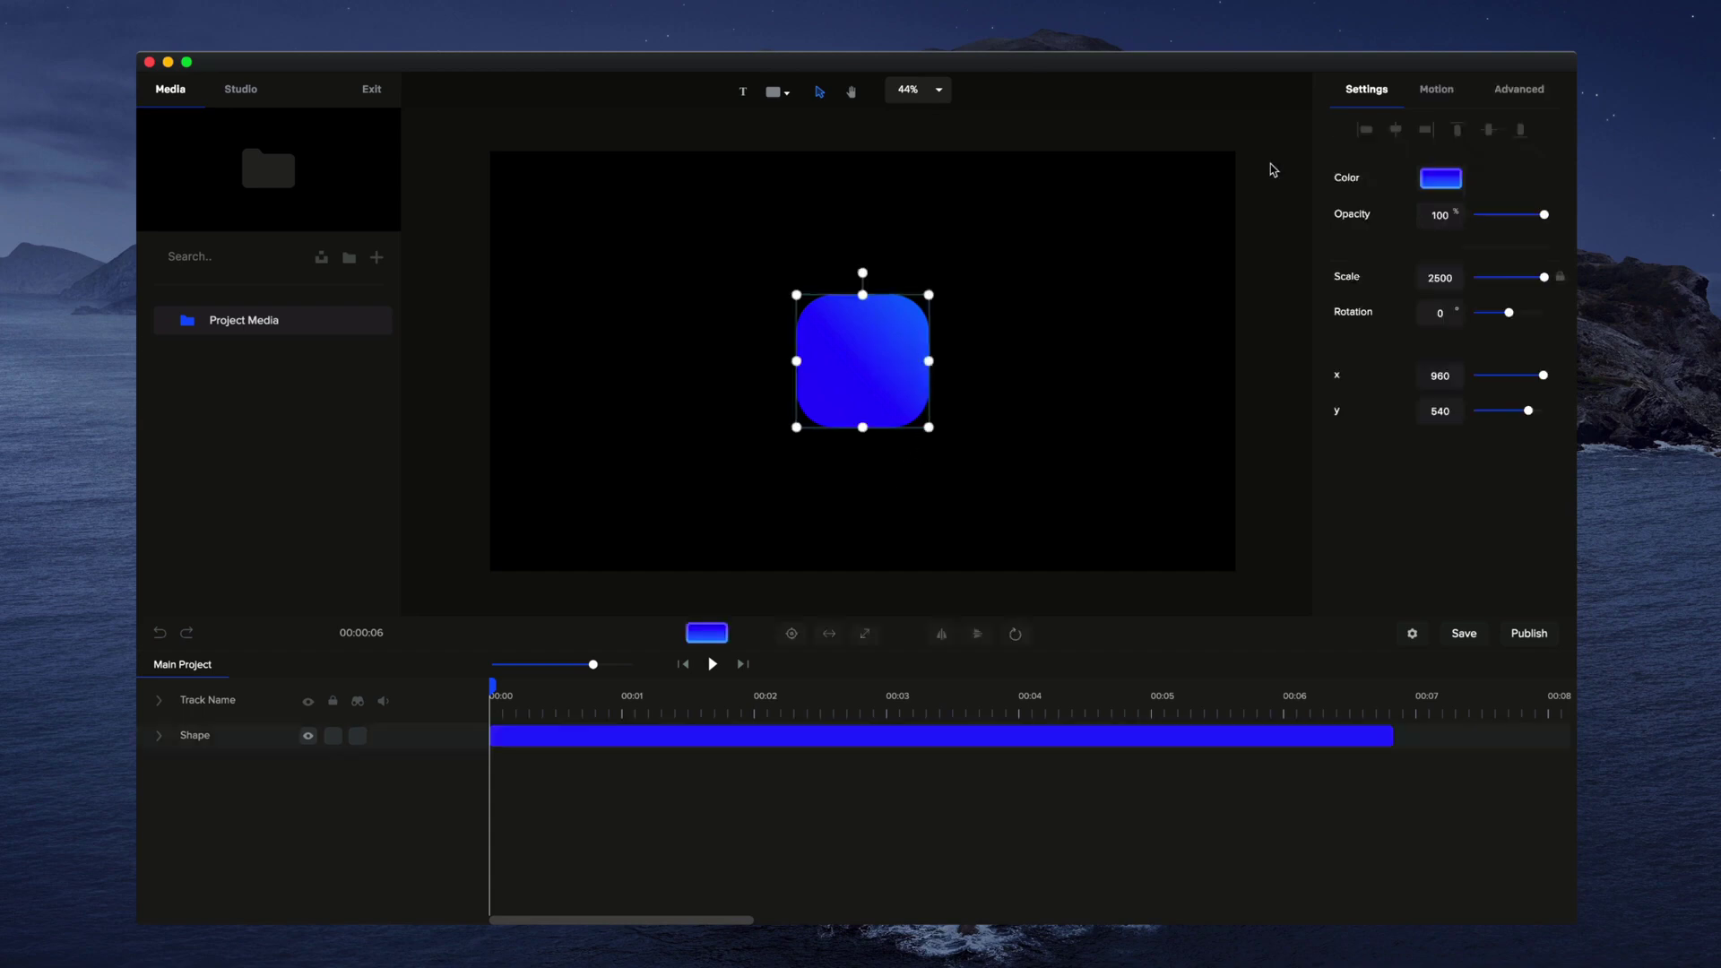
click(1434, 95)
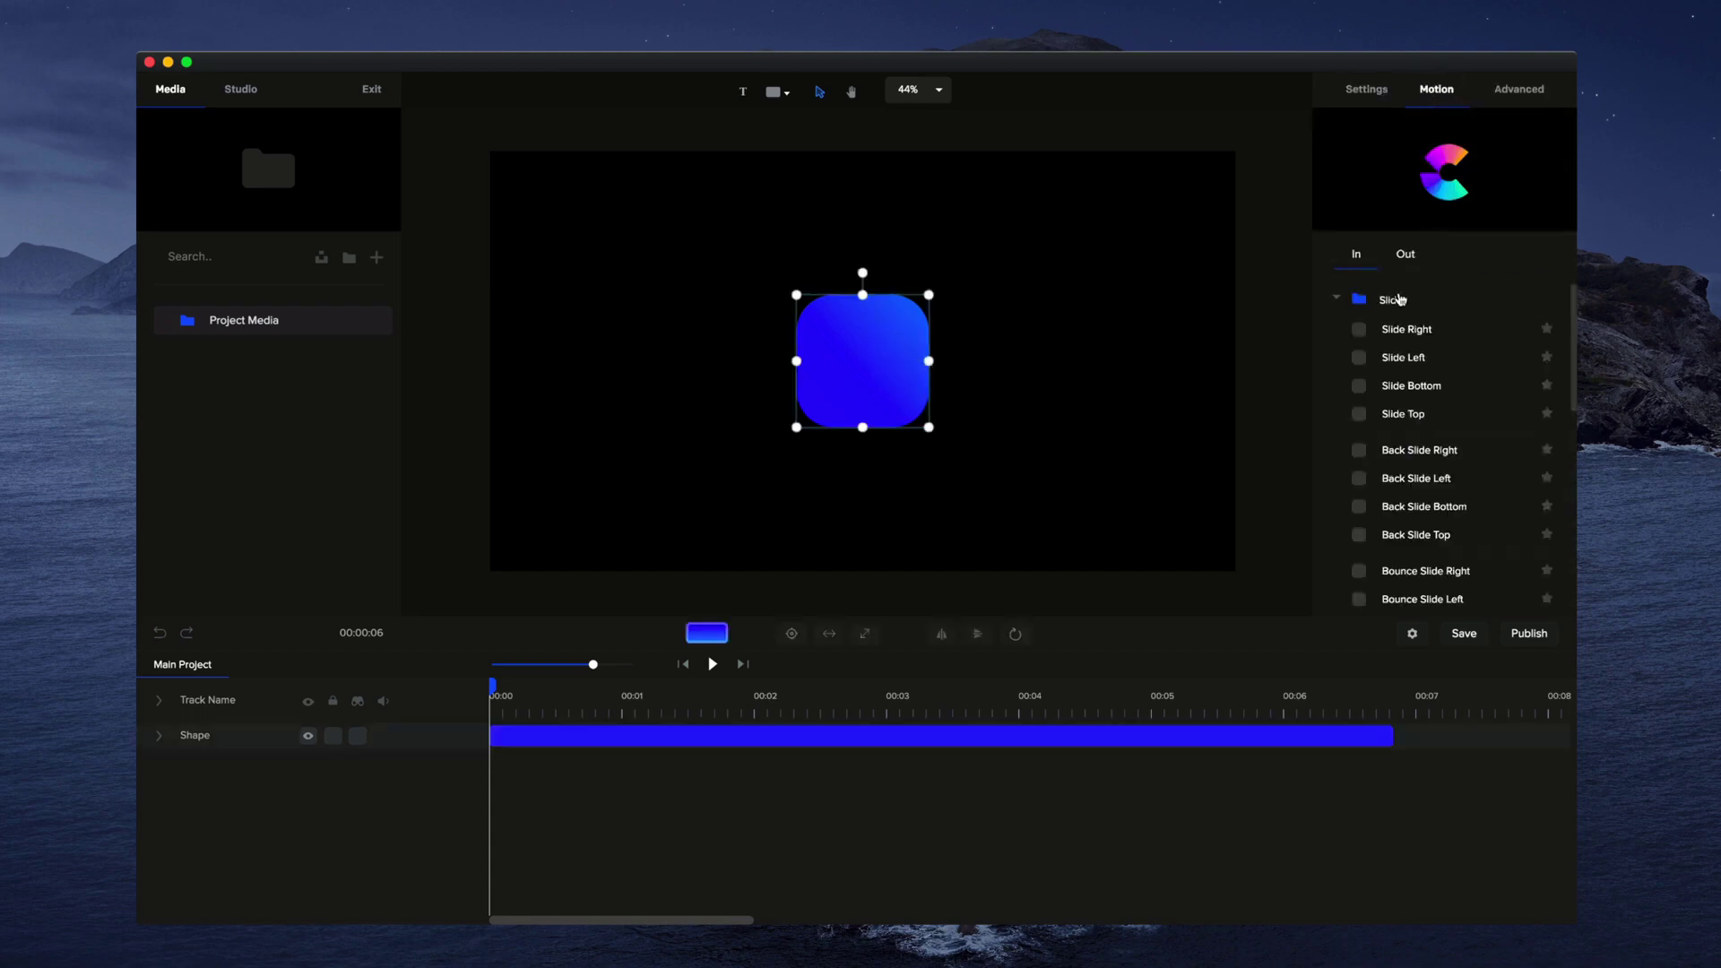
scroll(1418, 328, down, 1)
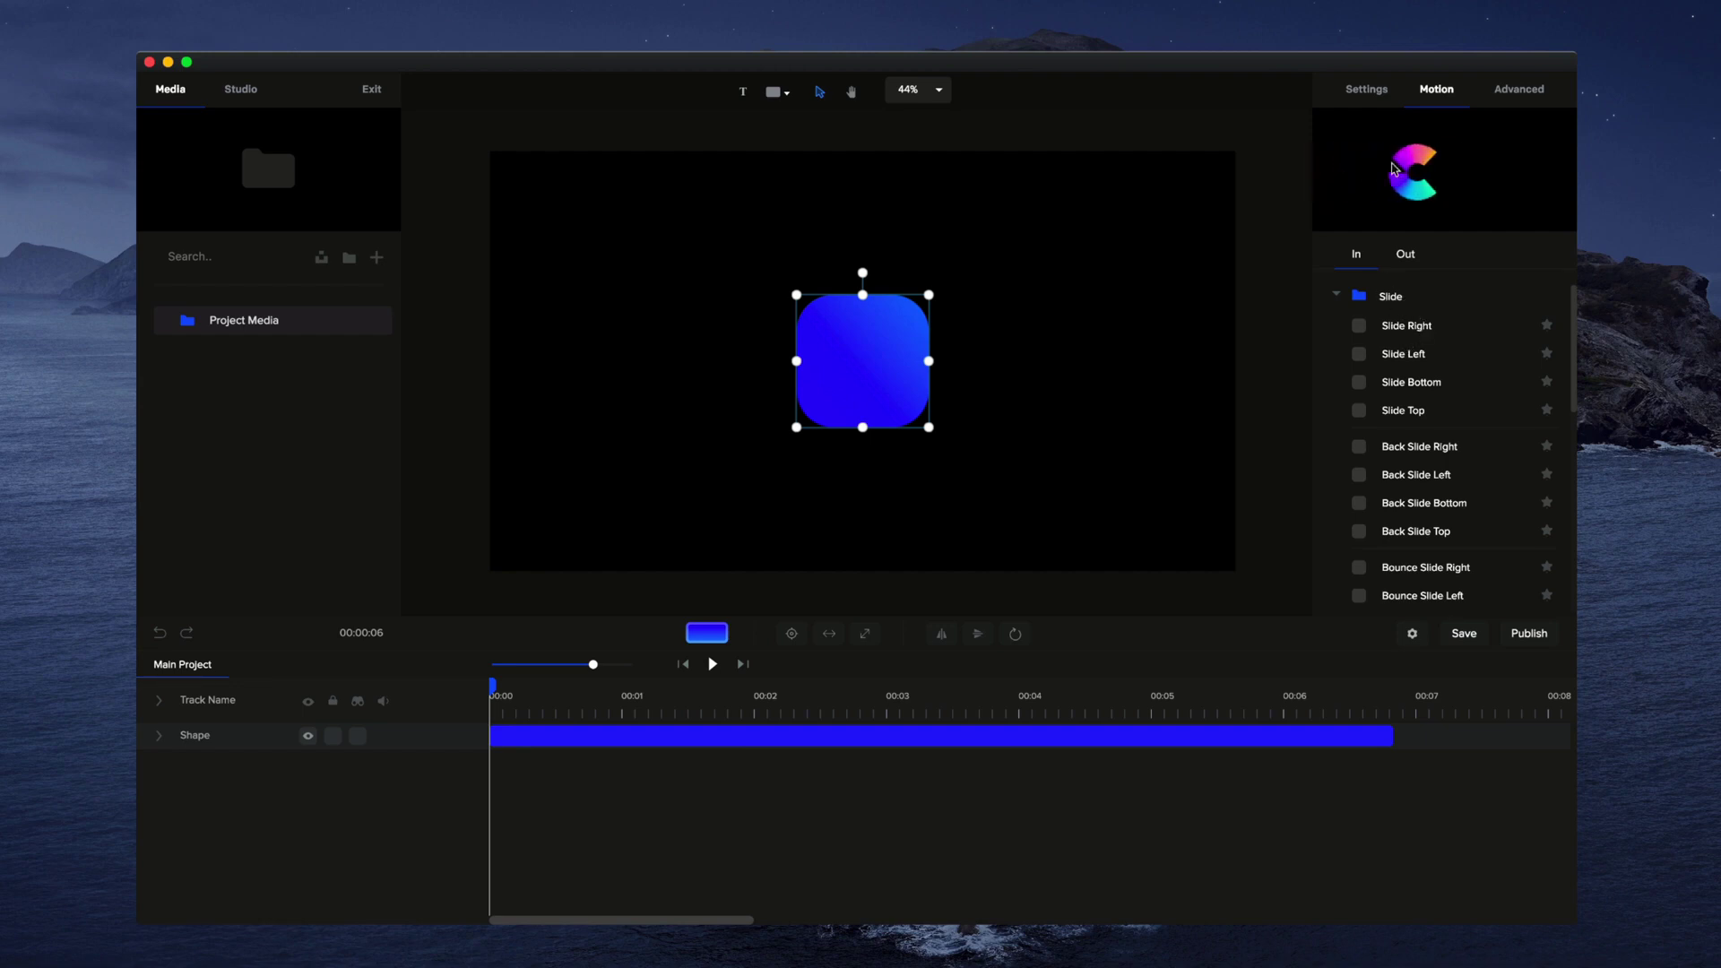
click(1359, 325)
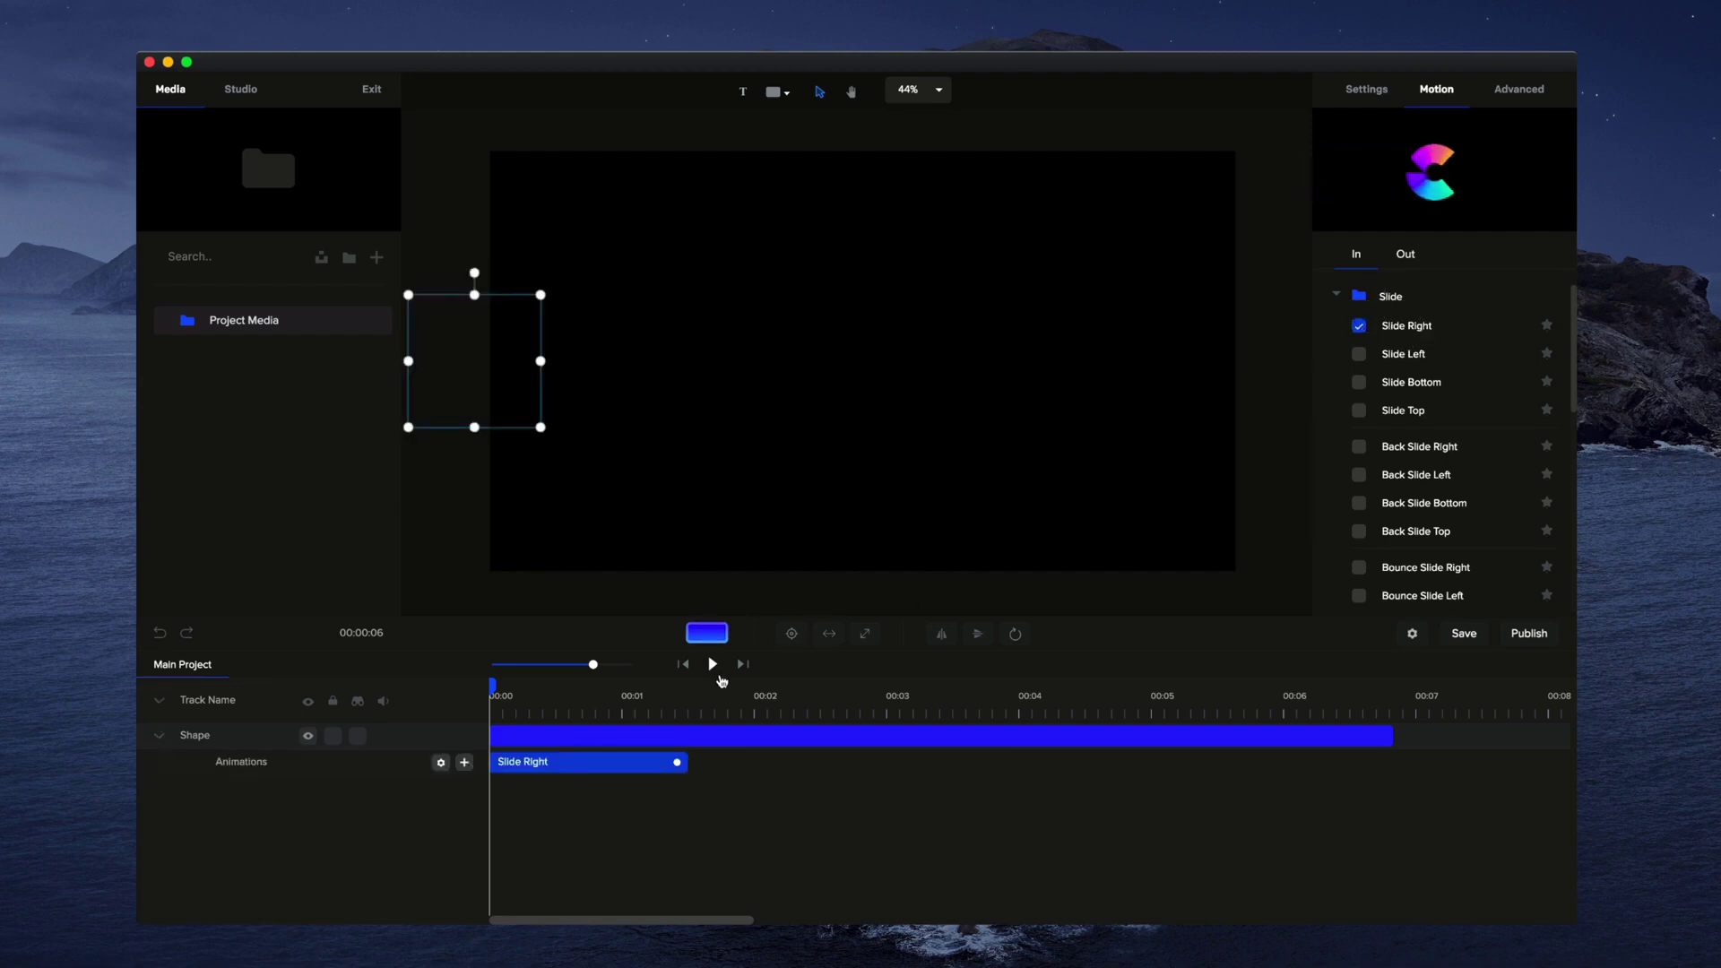
click(712, 664)
click(713, 664)
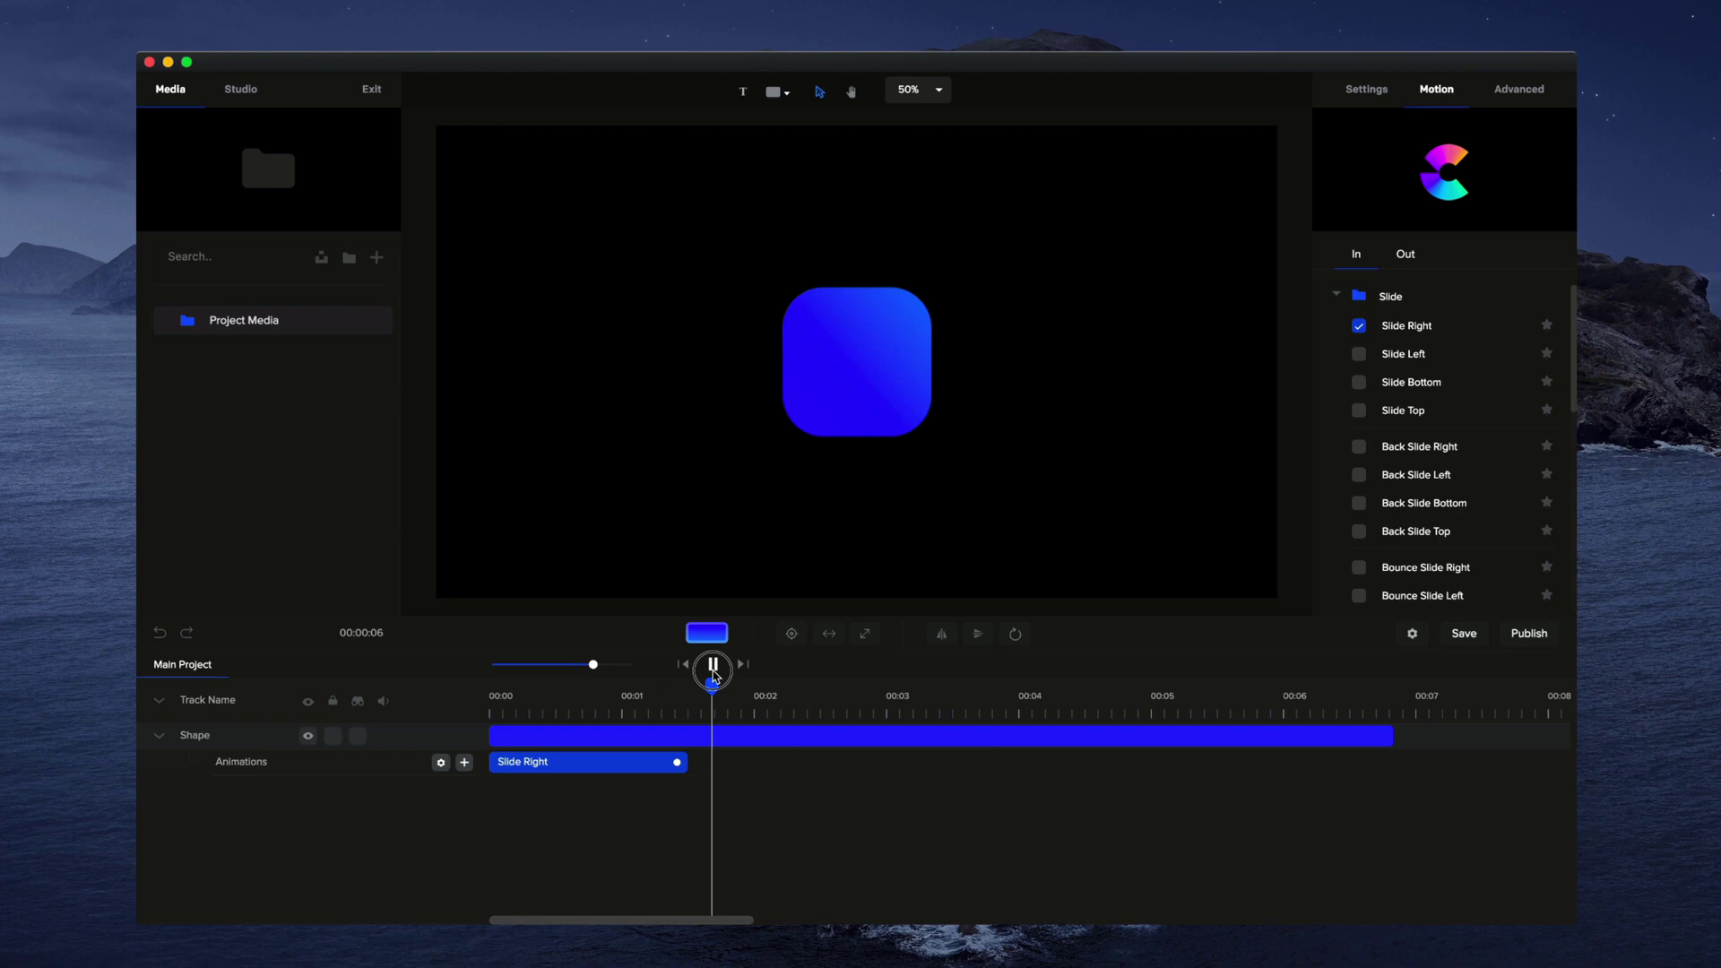
- Switch the entrance to Elastic Slide Right, preview it, and collapse the Slide presets
scroll(1367, 403, down, 5)
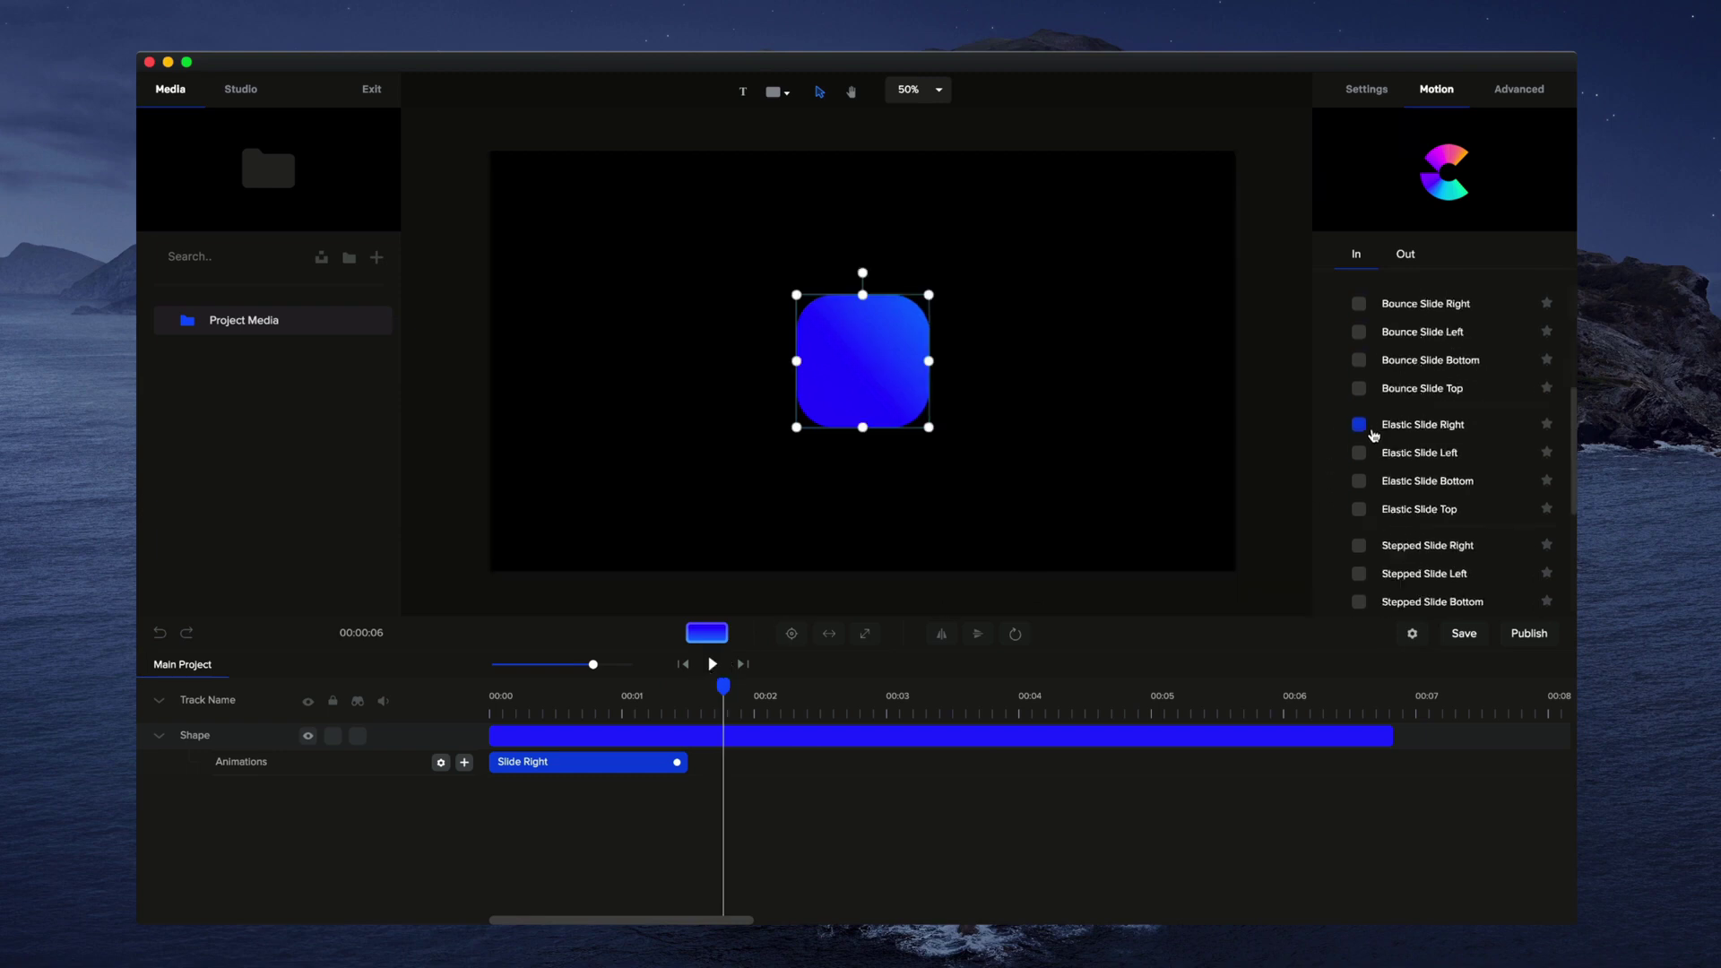
click(1360, 425)
click(712, 664)
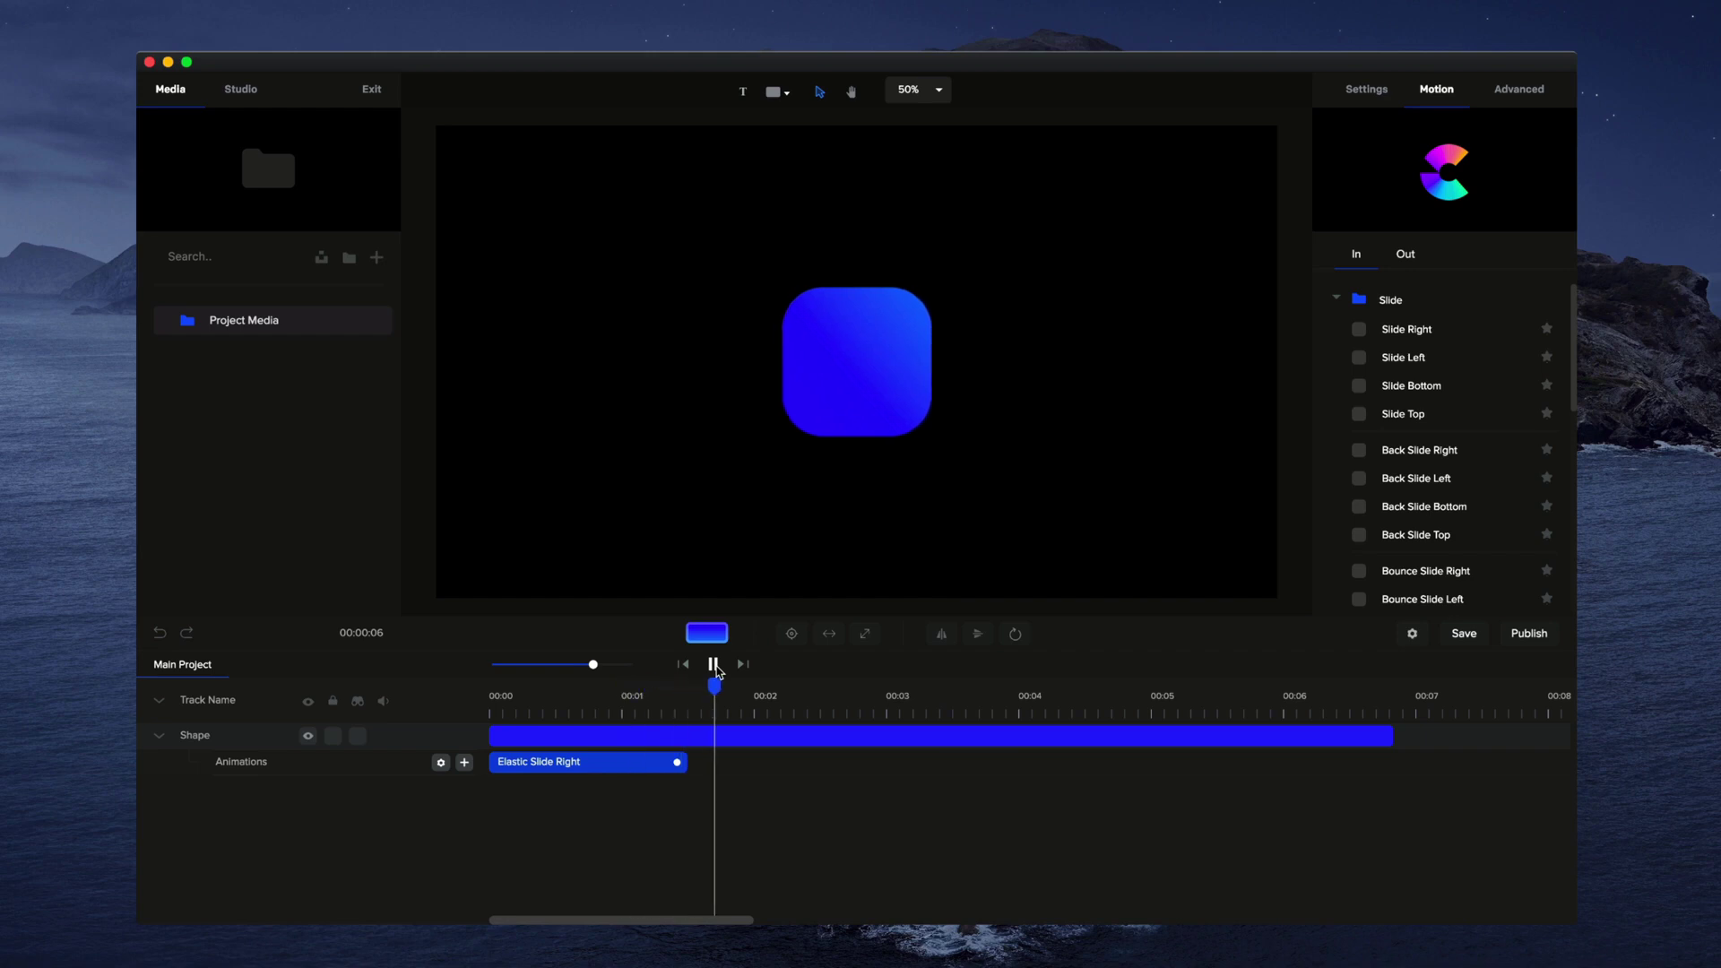
click(713, 664)
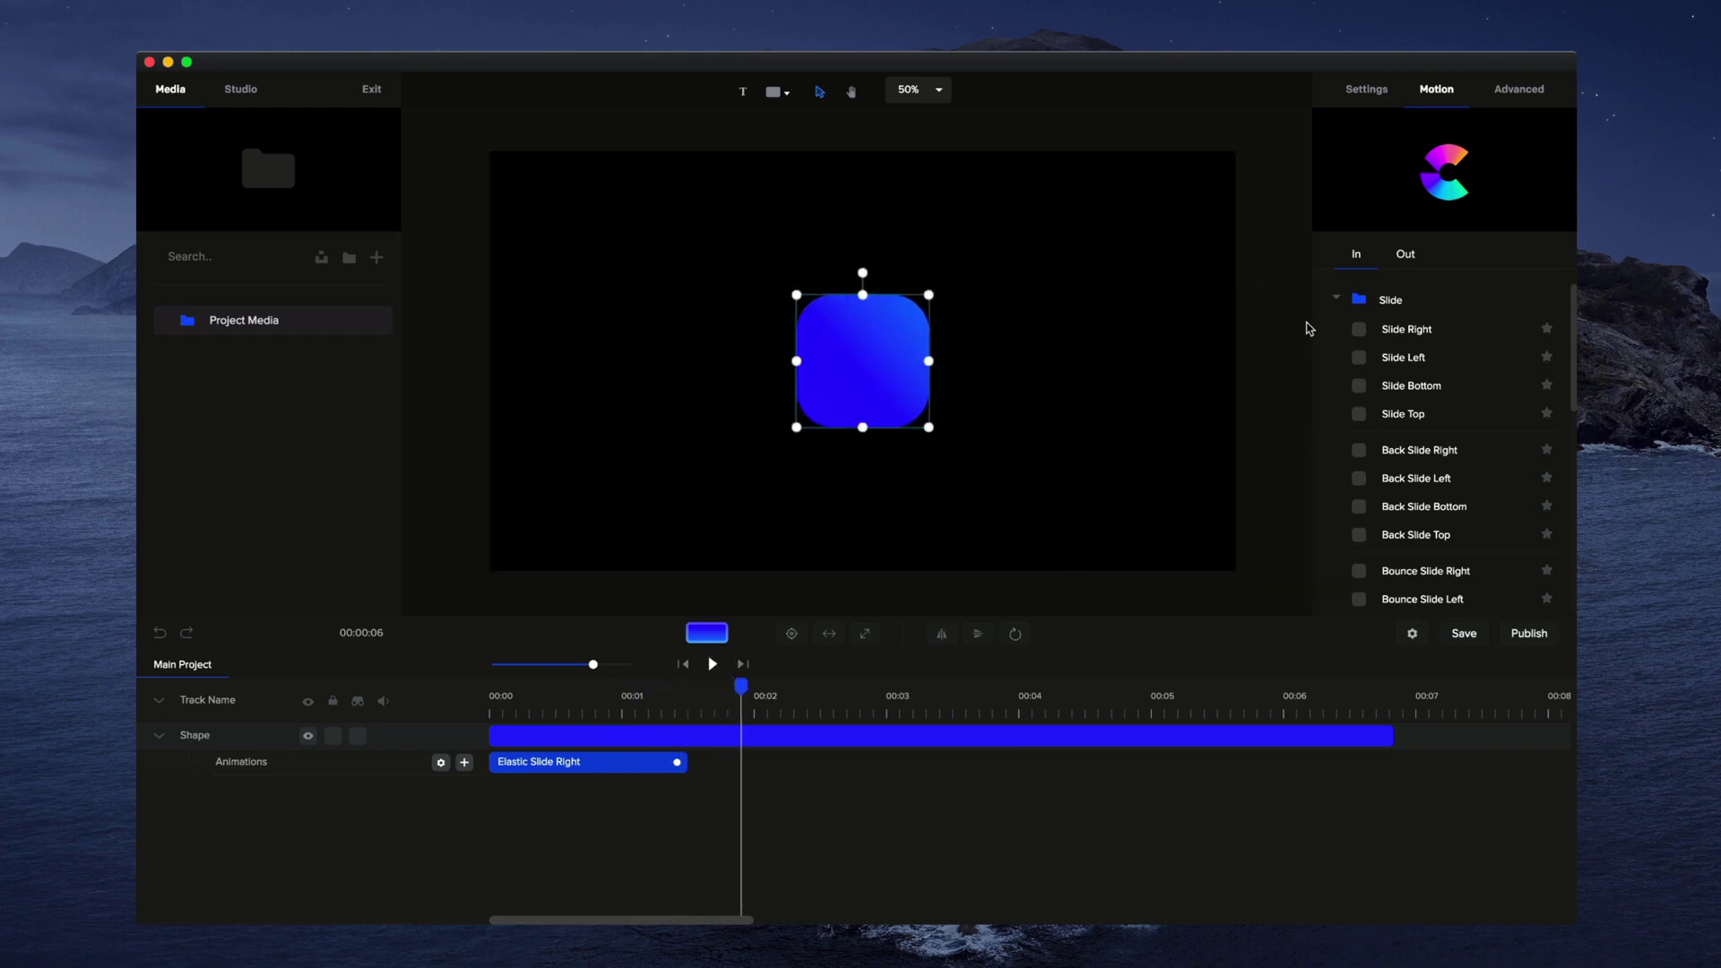
click(1336, 301)
- Delete the Elastic Slide Right clip and add a Custom animation at 00:00 animating Scale
right_click(633, 764)
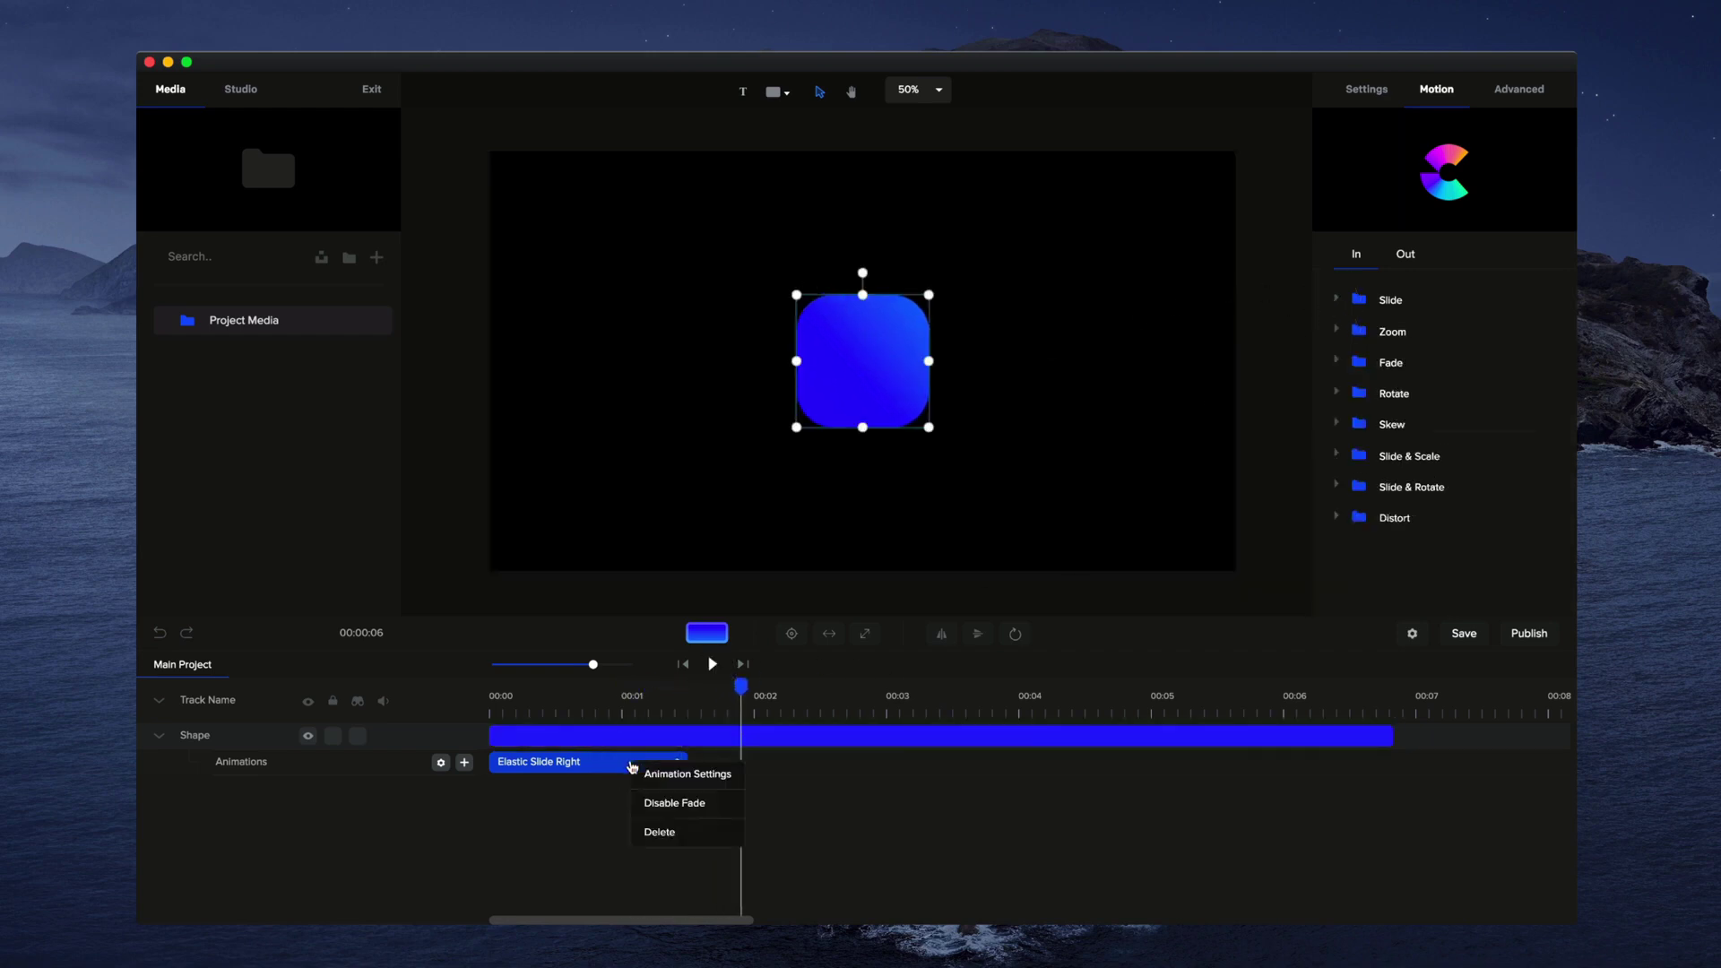
click(673, 838)
drag(741, 688, 381, 717)
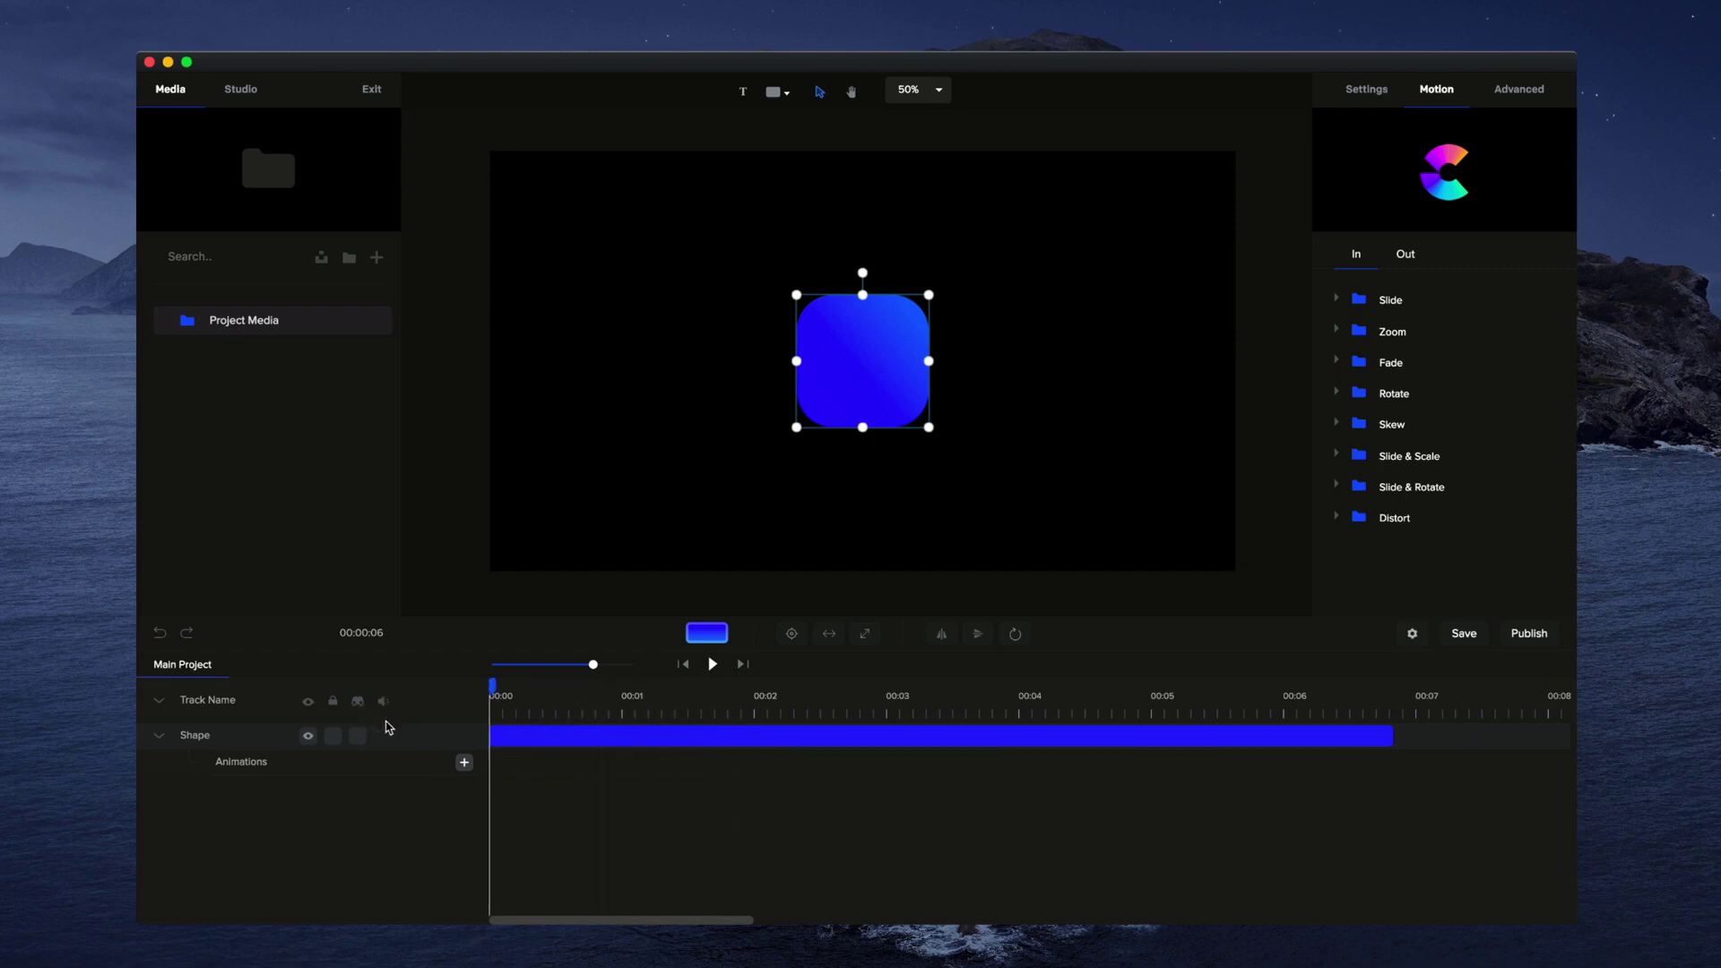
click(464, 764)
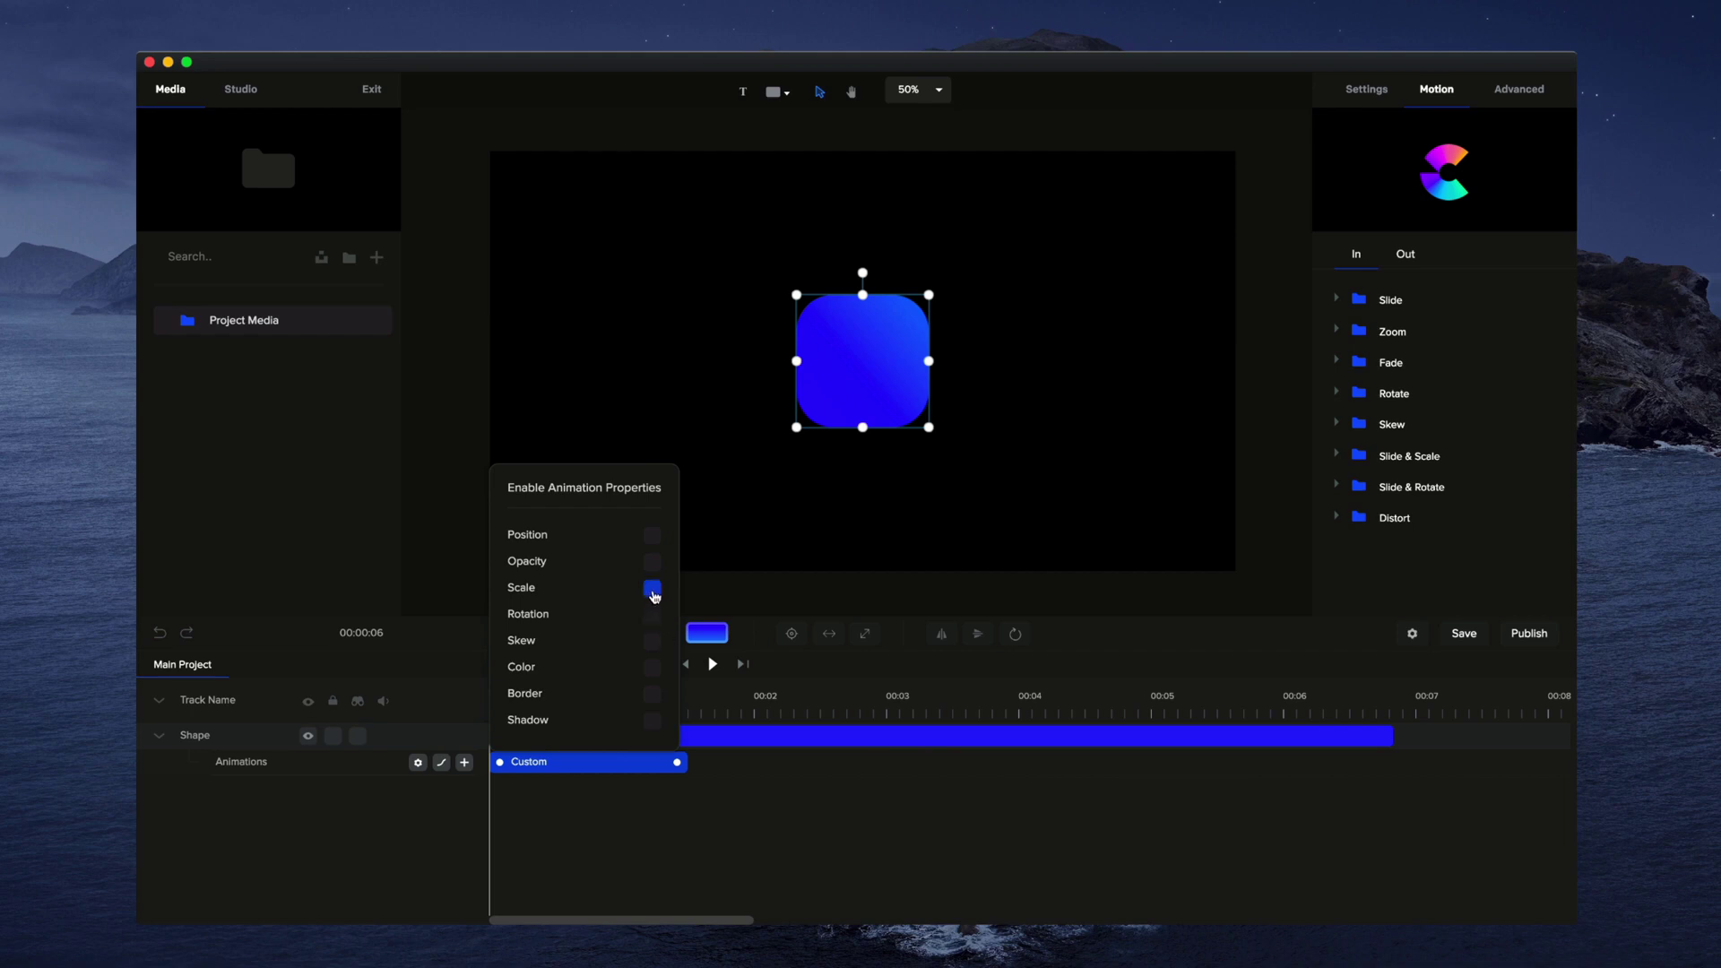
click(684, 838)
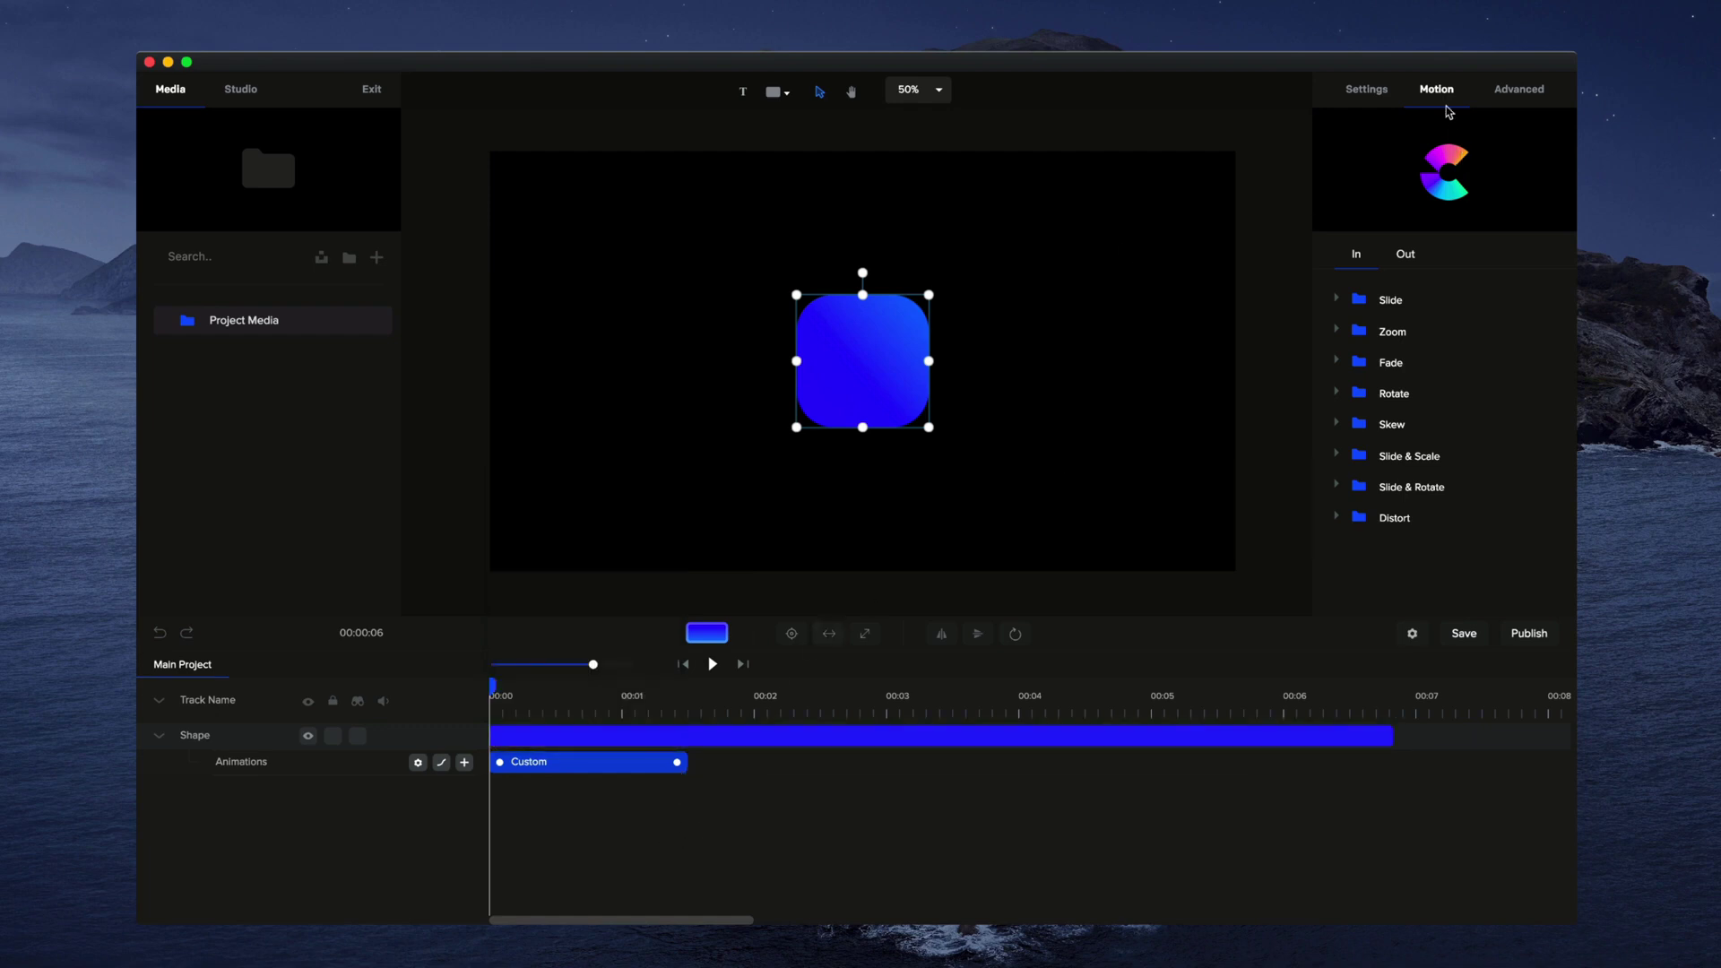
- Set the square's scale to 0 at 00:00 and preview the grow-in
drag(491, 687, 723, 690)
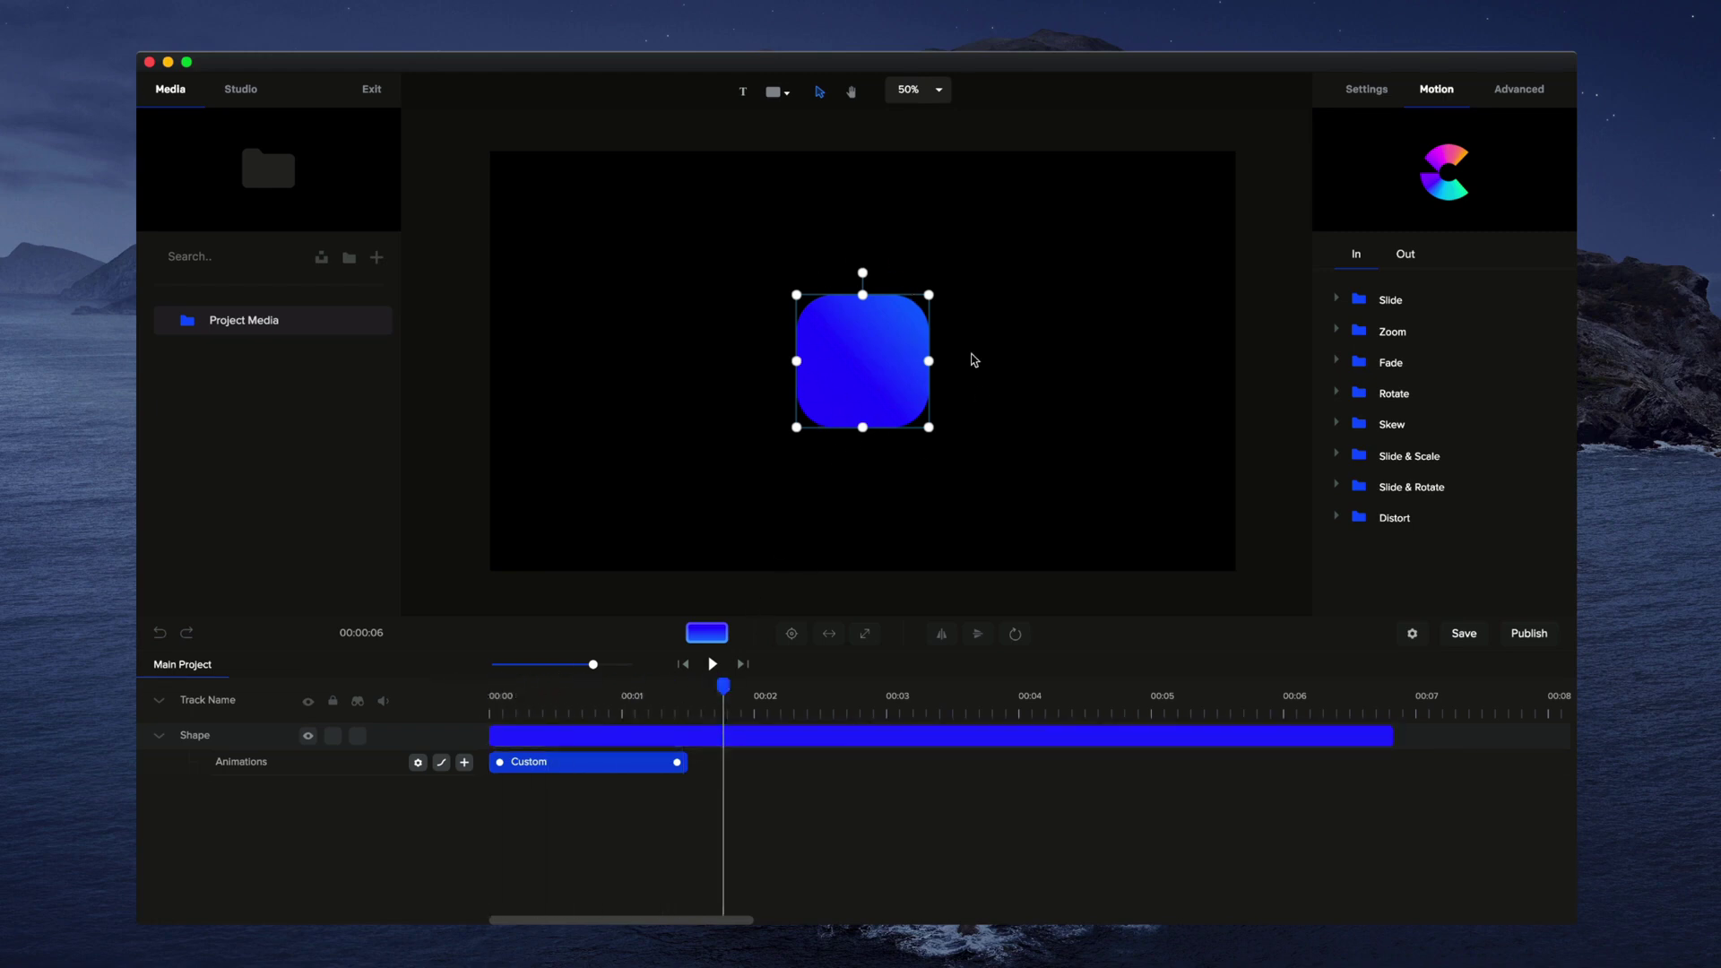
drag(727, 689, 479, 696)
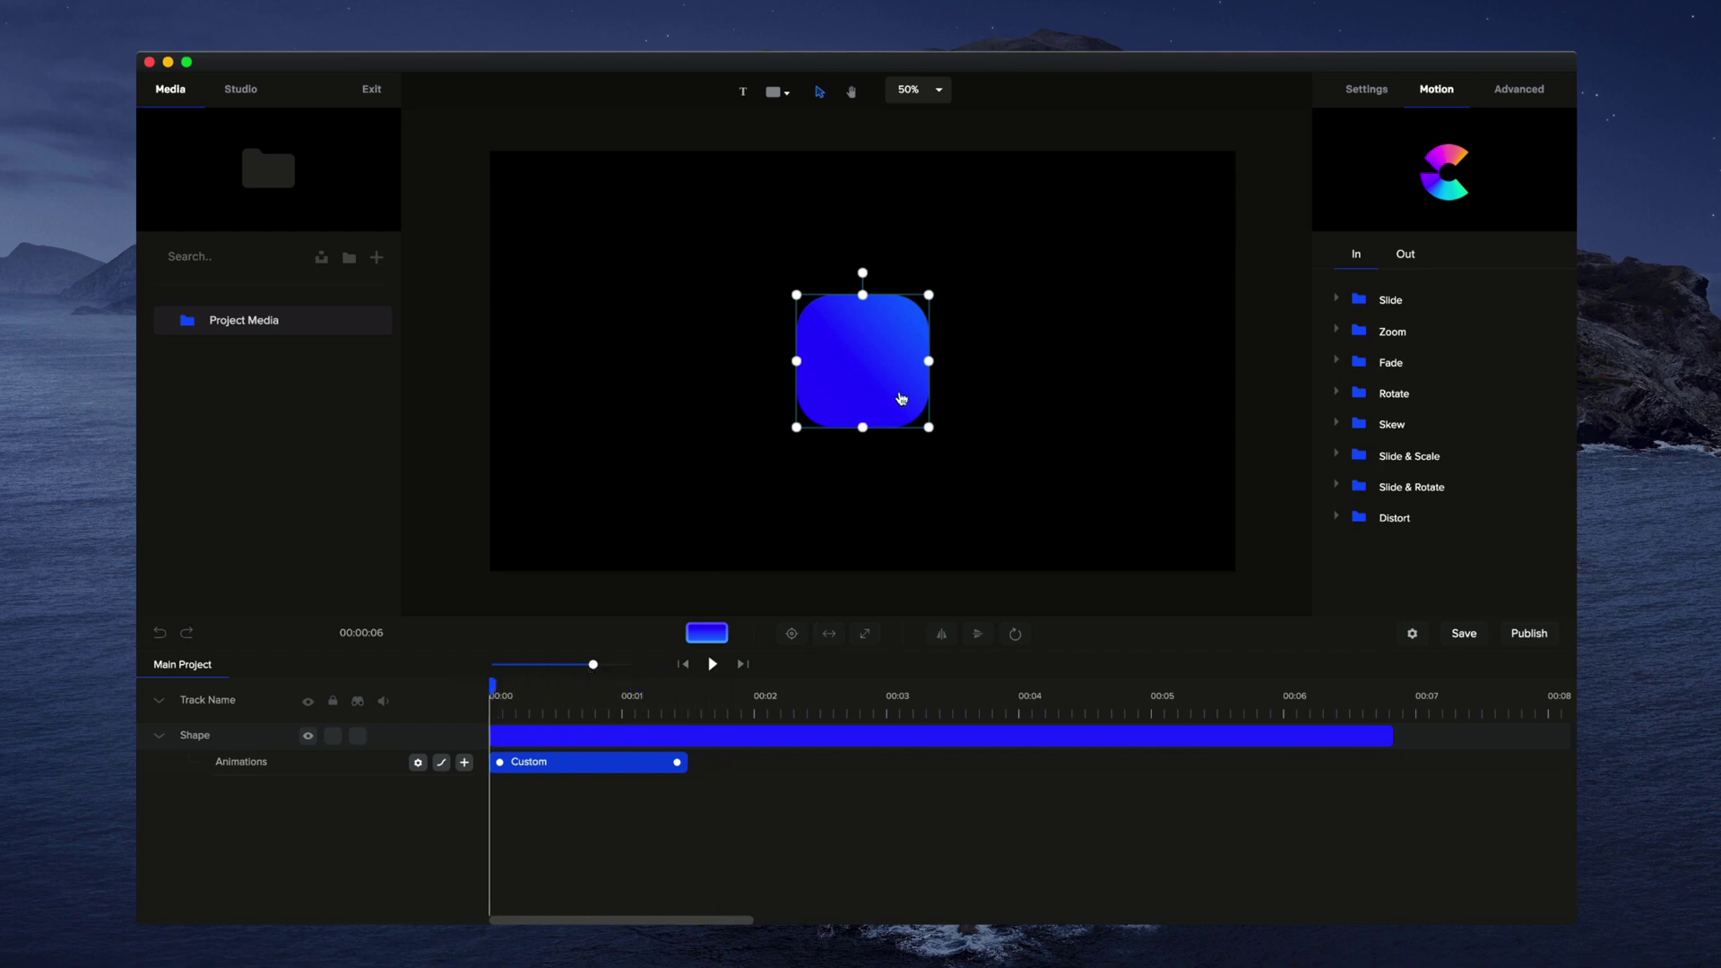
click(1535, 94)
click(1433, 92)
click(1365, 89)
drag(1544, 278, 1288, 347)
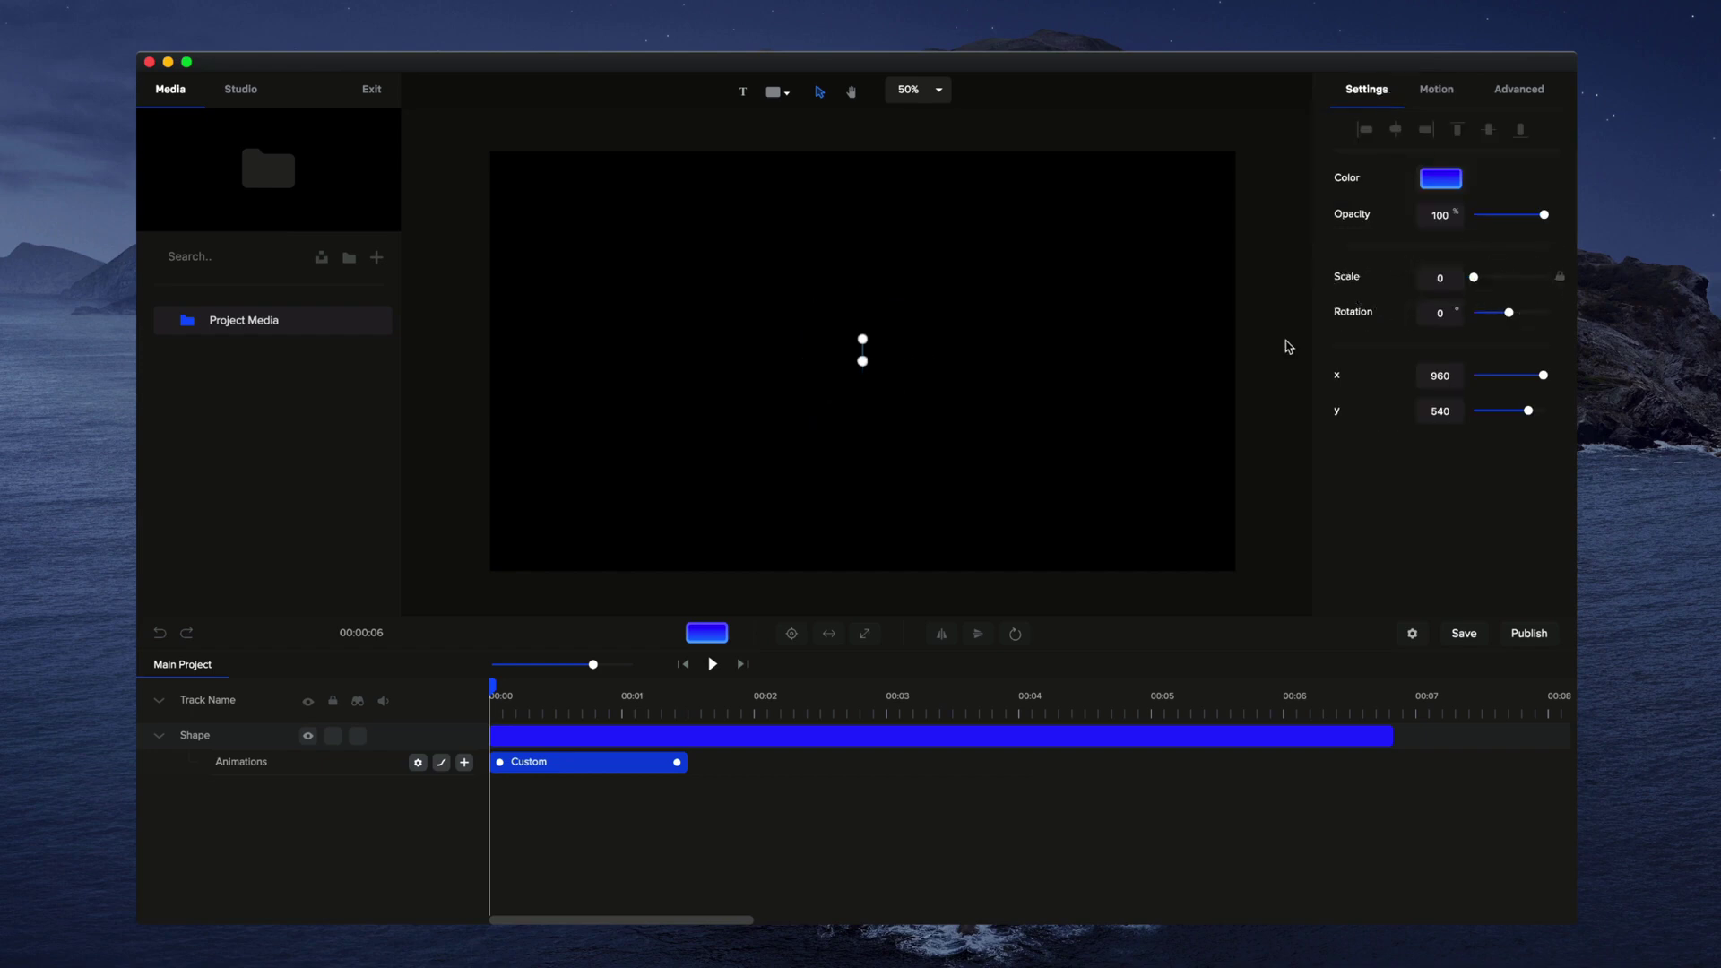
click(1048, 516)
click(713, 664)
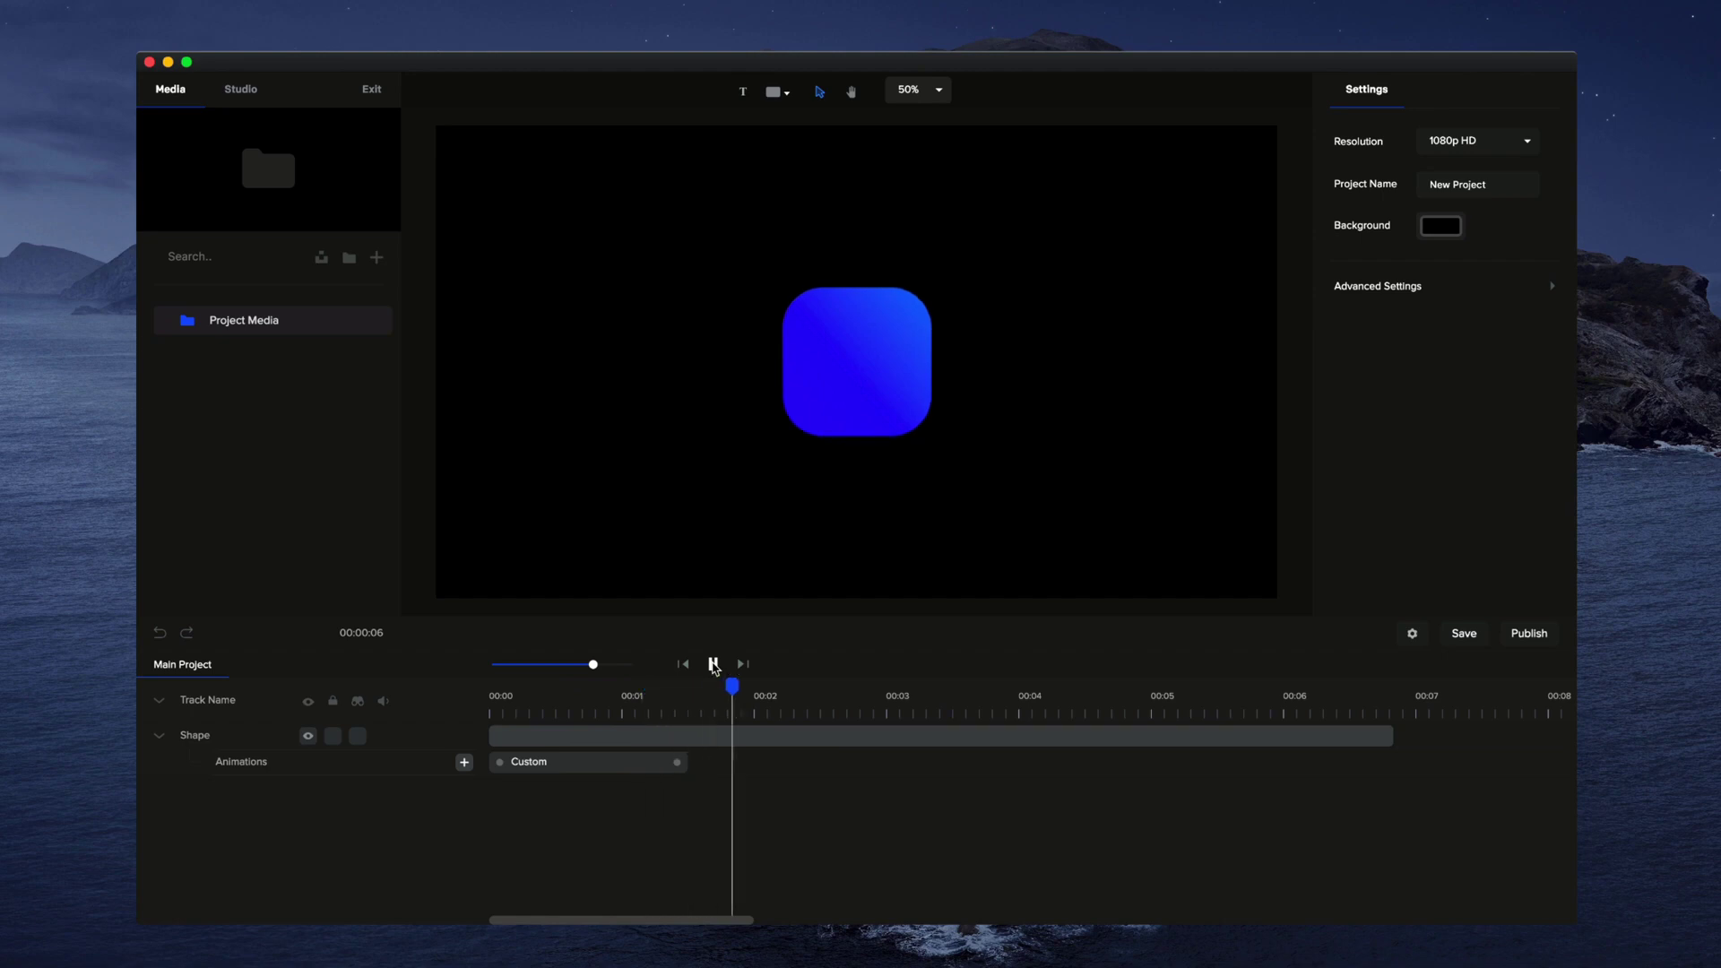
click(713, 664)
- Shorten the Custom clip to about one second and replay it from the start
click(679, 762)
drag(679, 762, 651, 764)
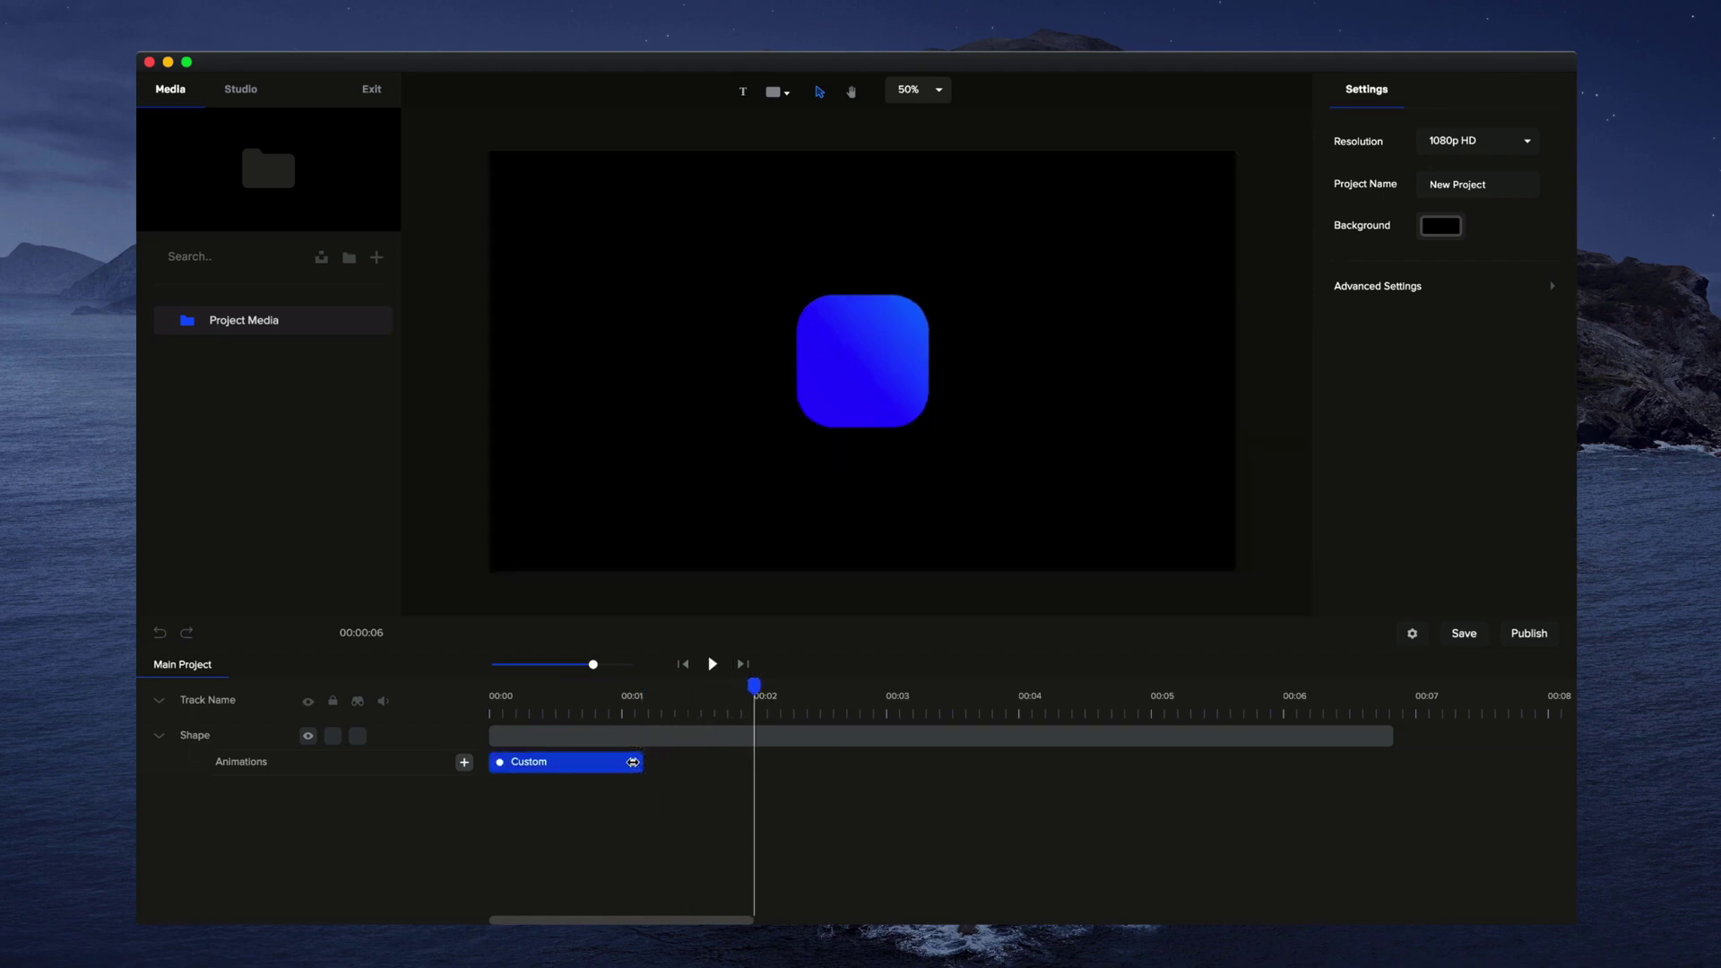
click(683, 664)
click(712, 664)
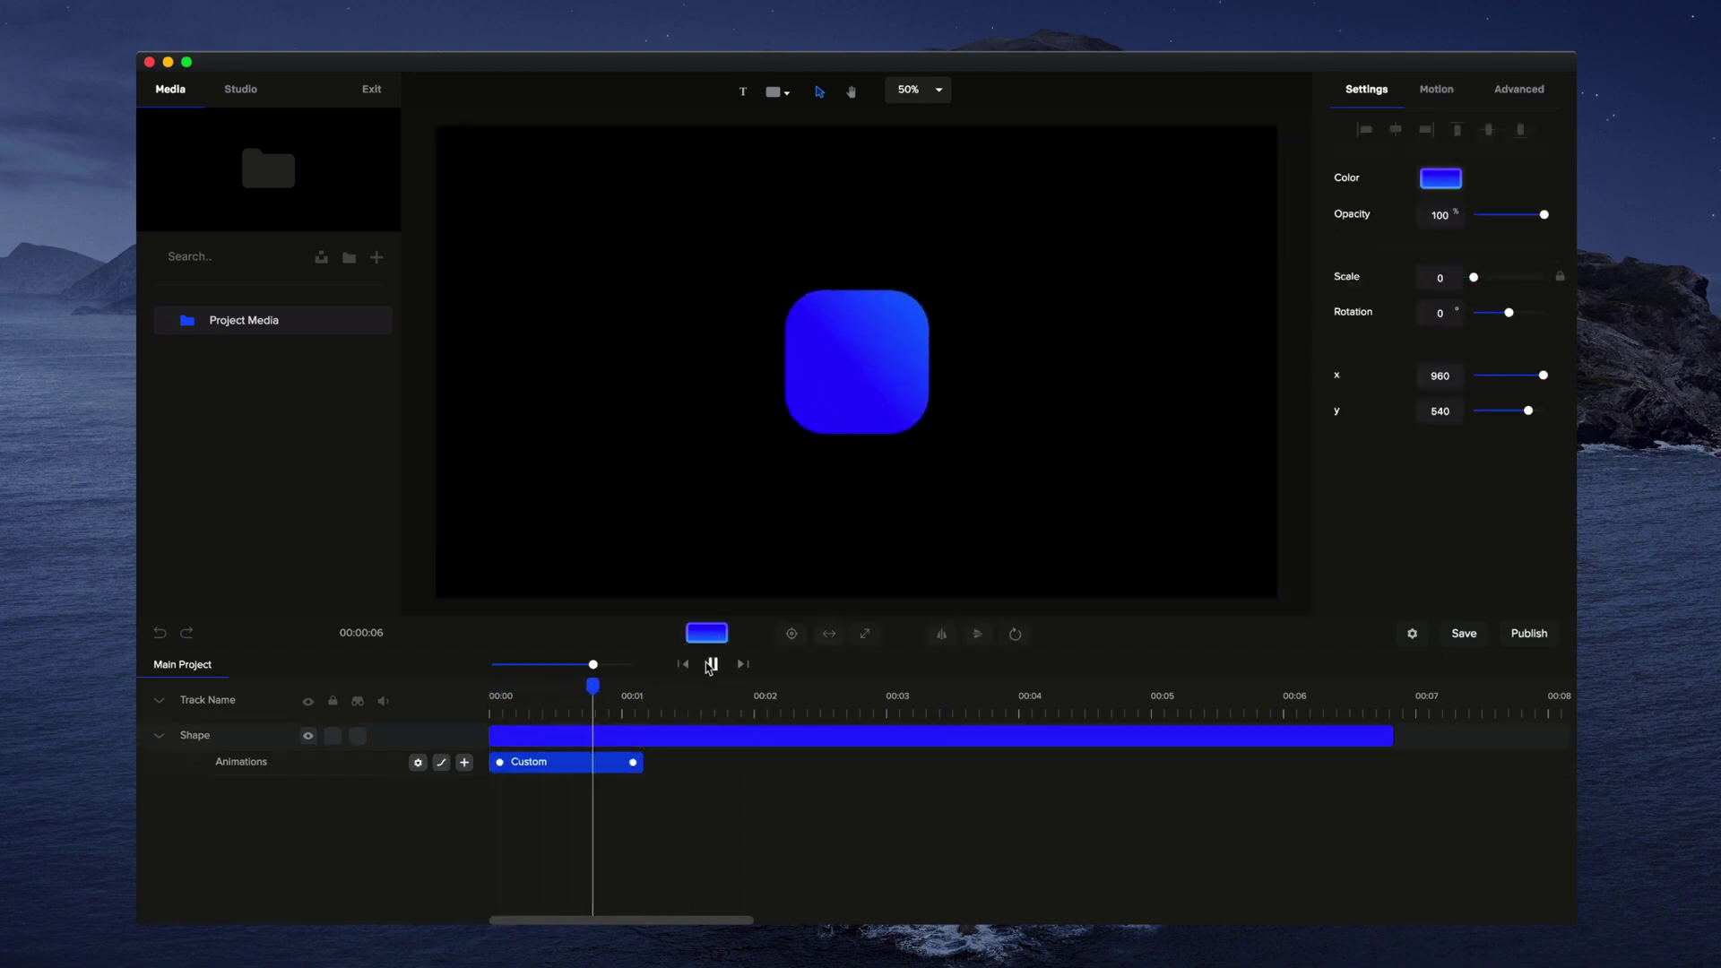
click(710, 665)
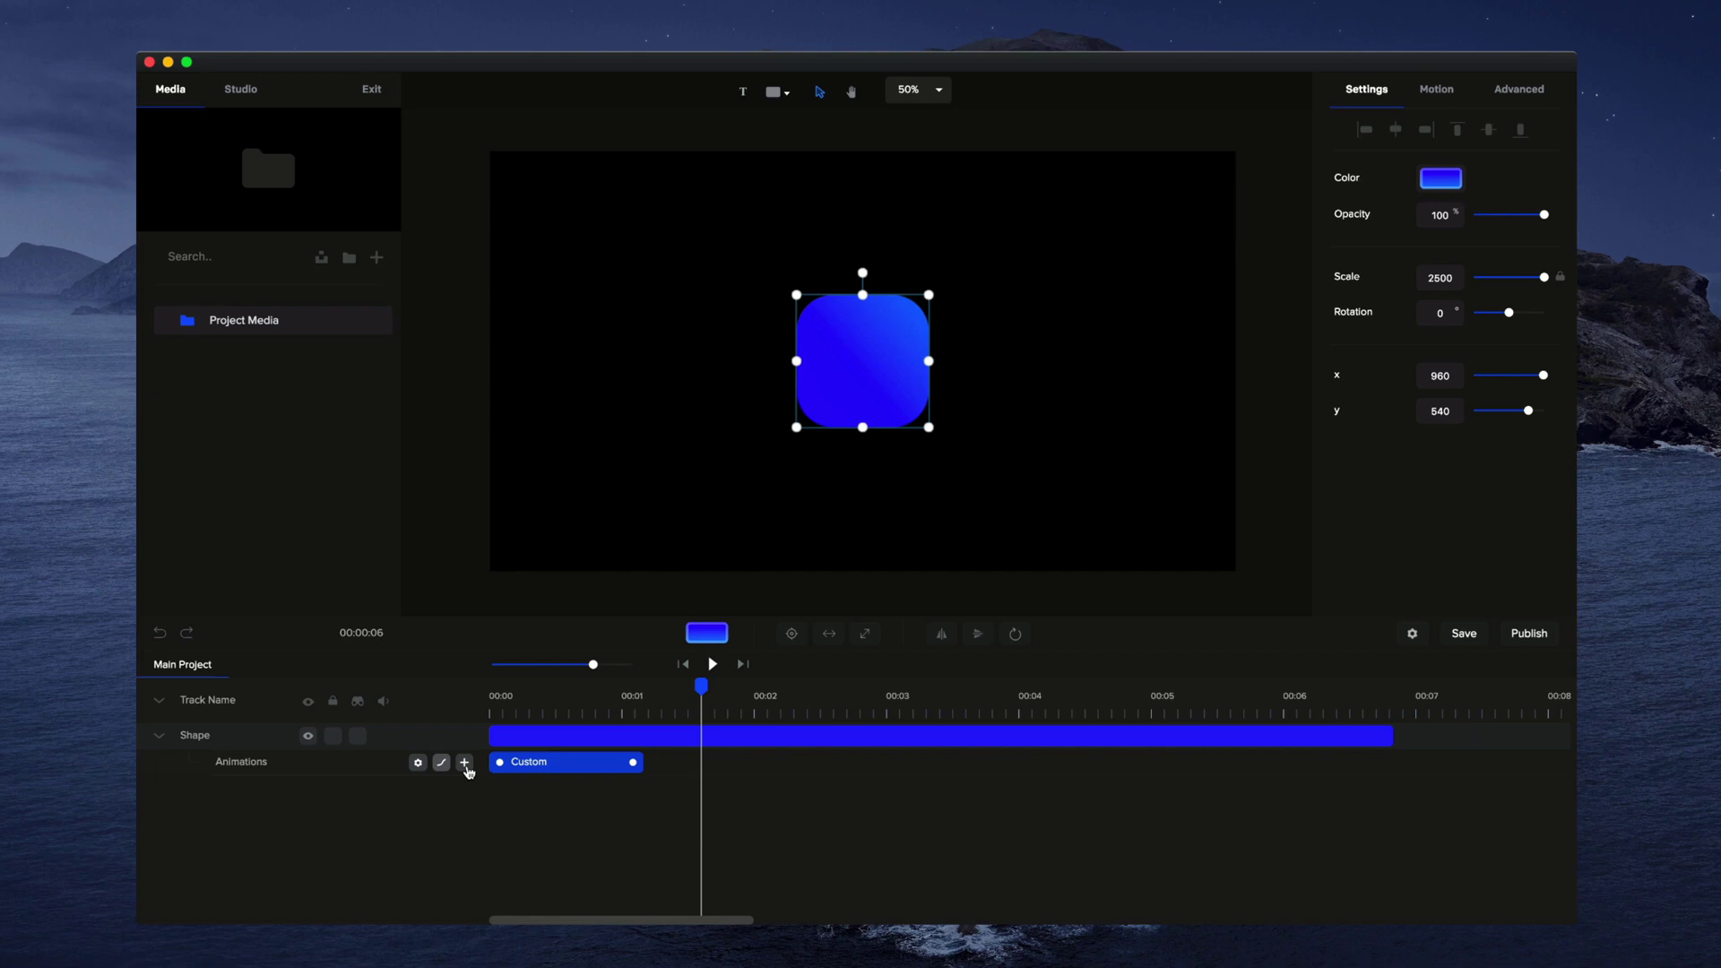
- Step through the Custom animation's Linear and Power1–Power4 easings
right_click(538, 773)
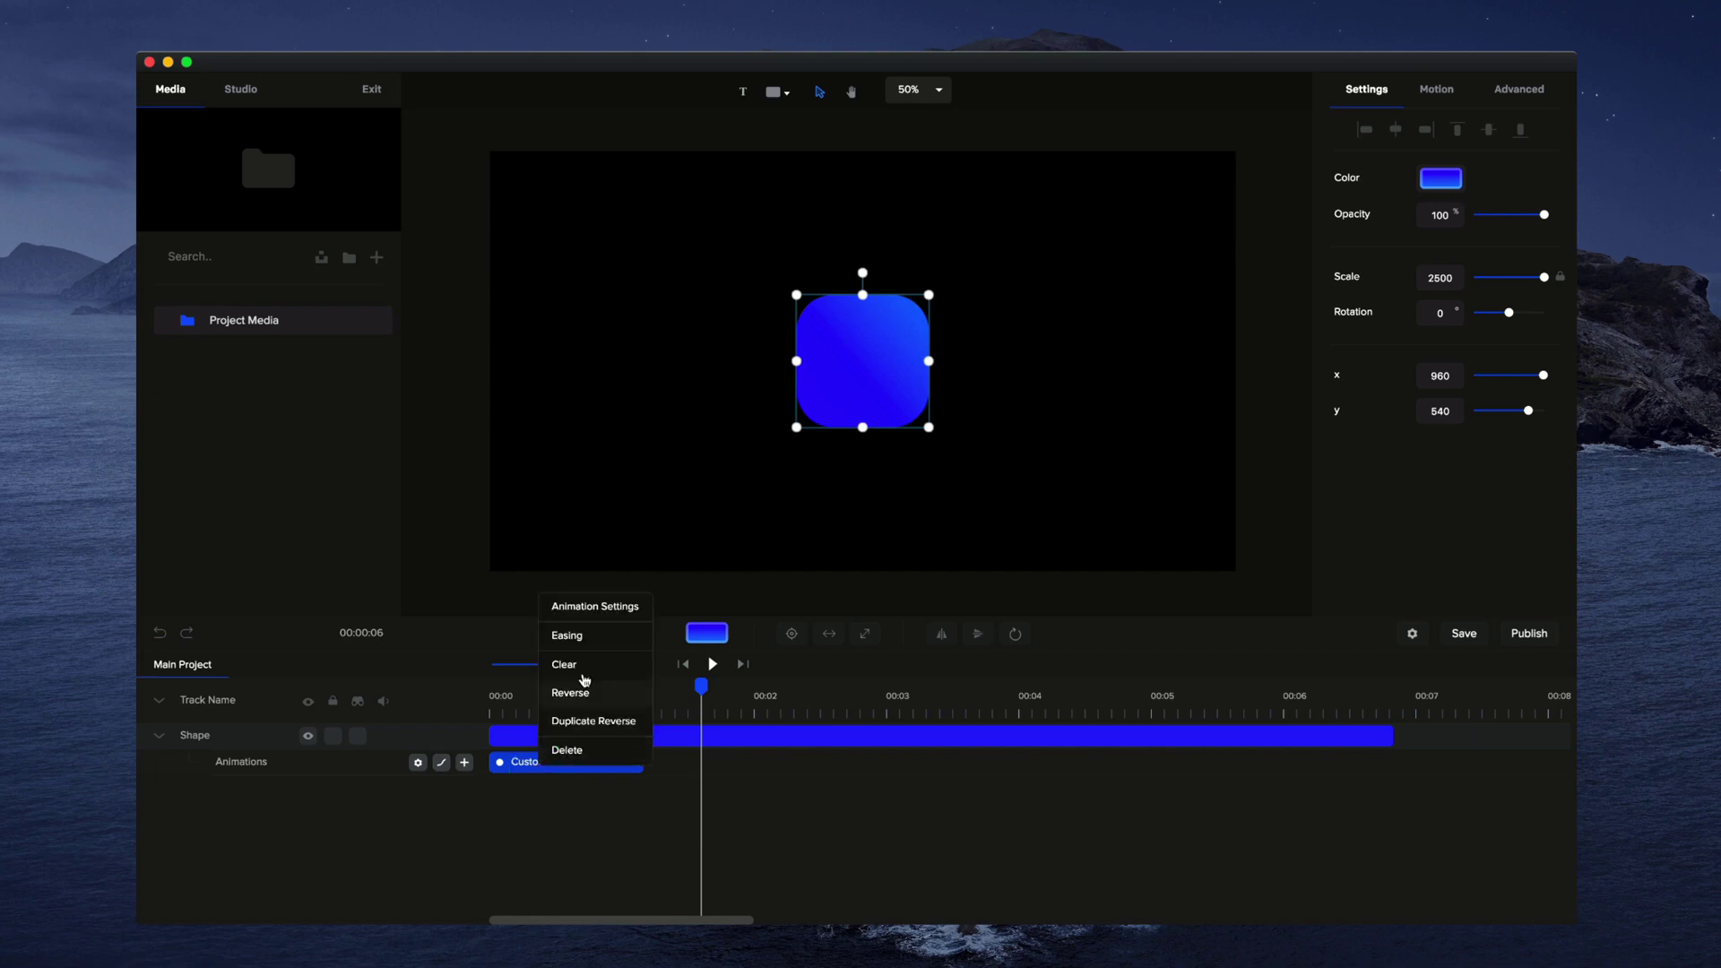
click(578, 645)
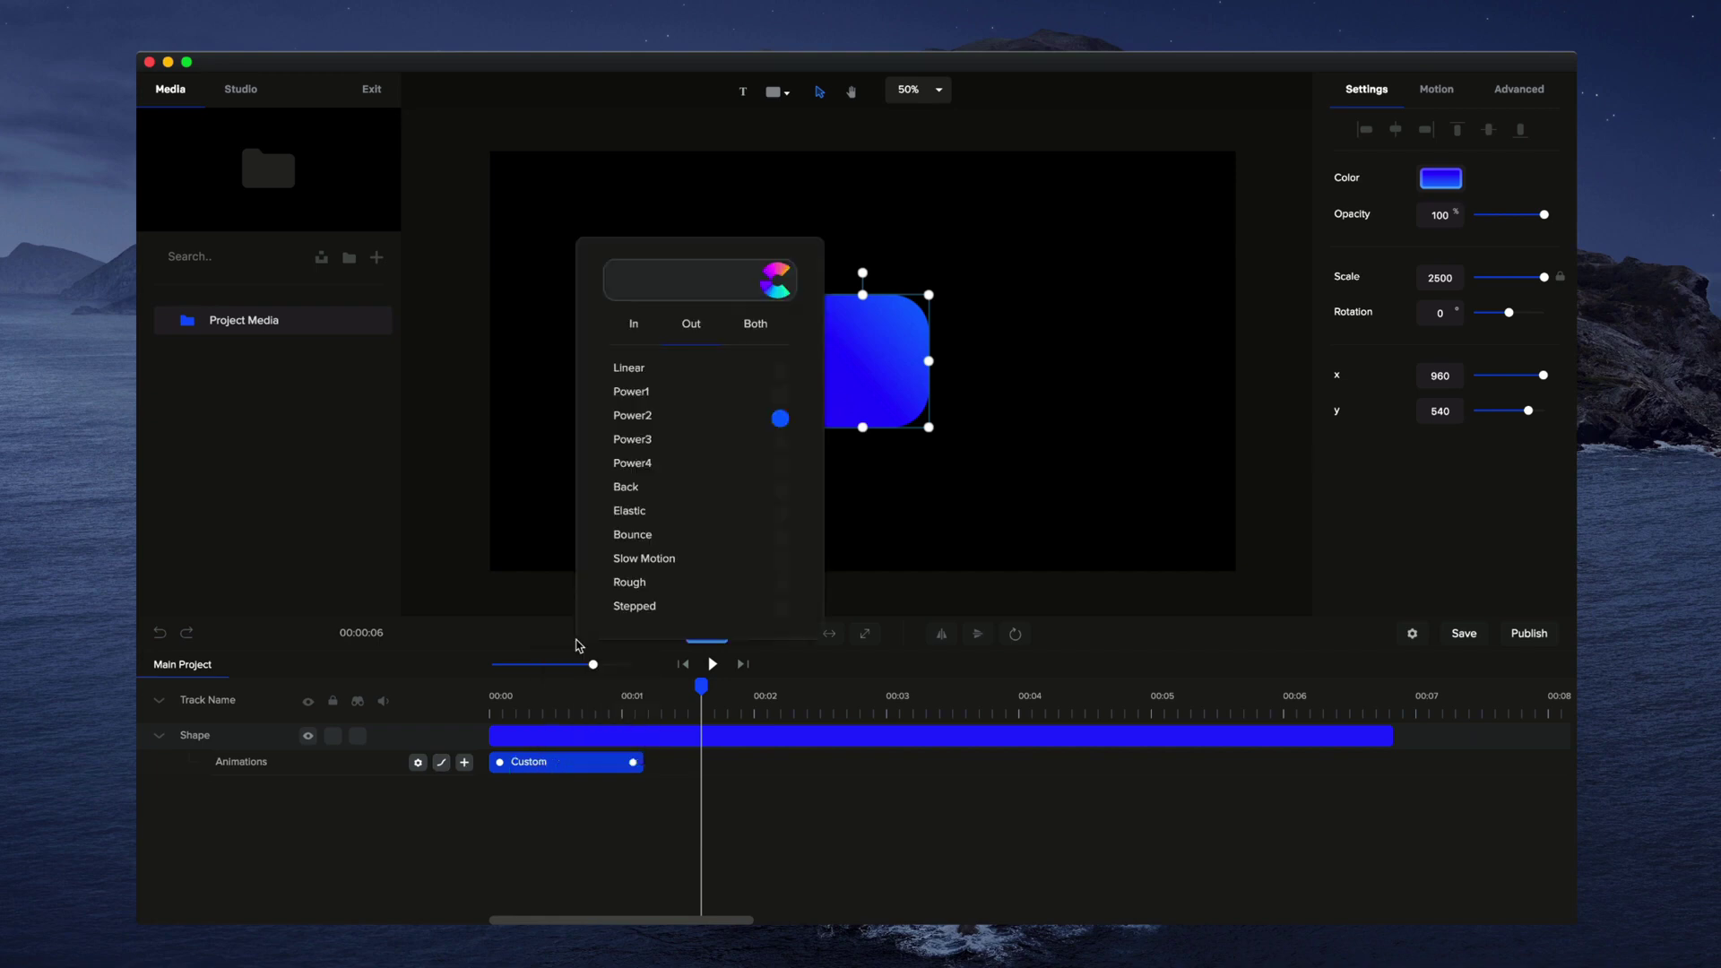
click(726, 380)
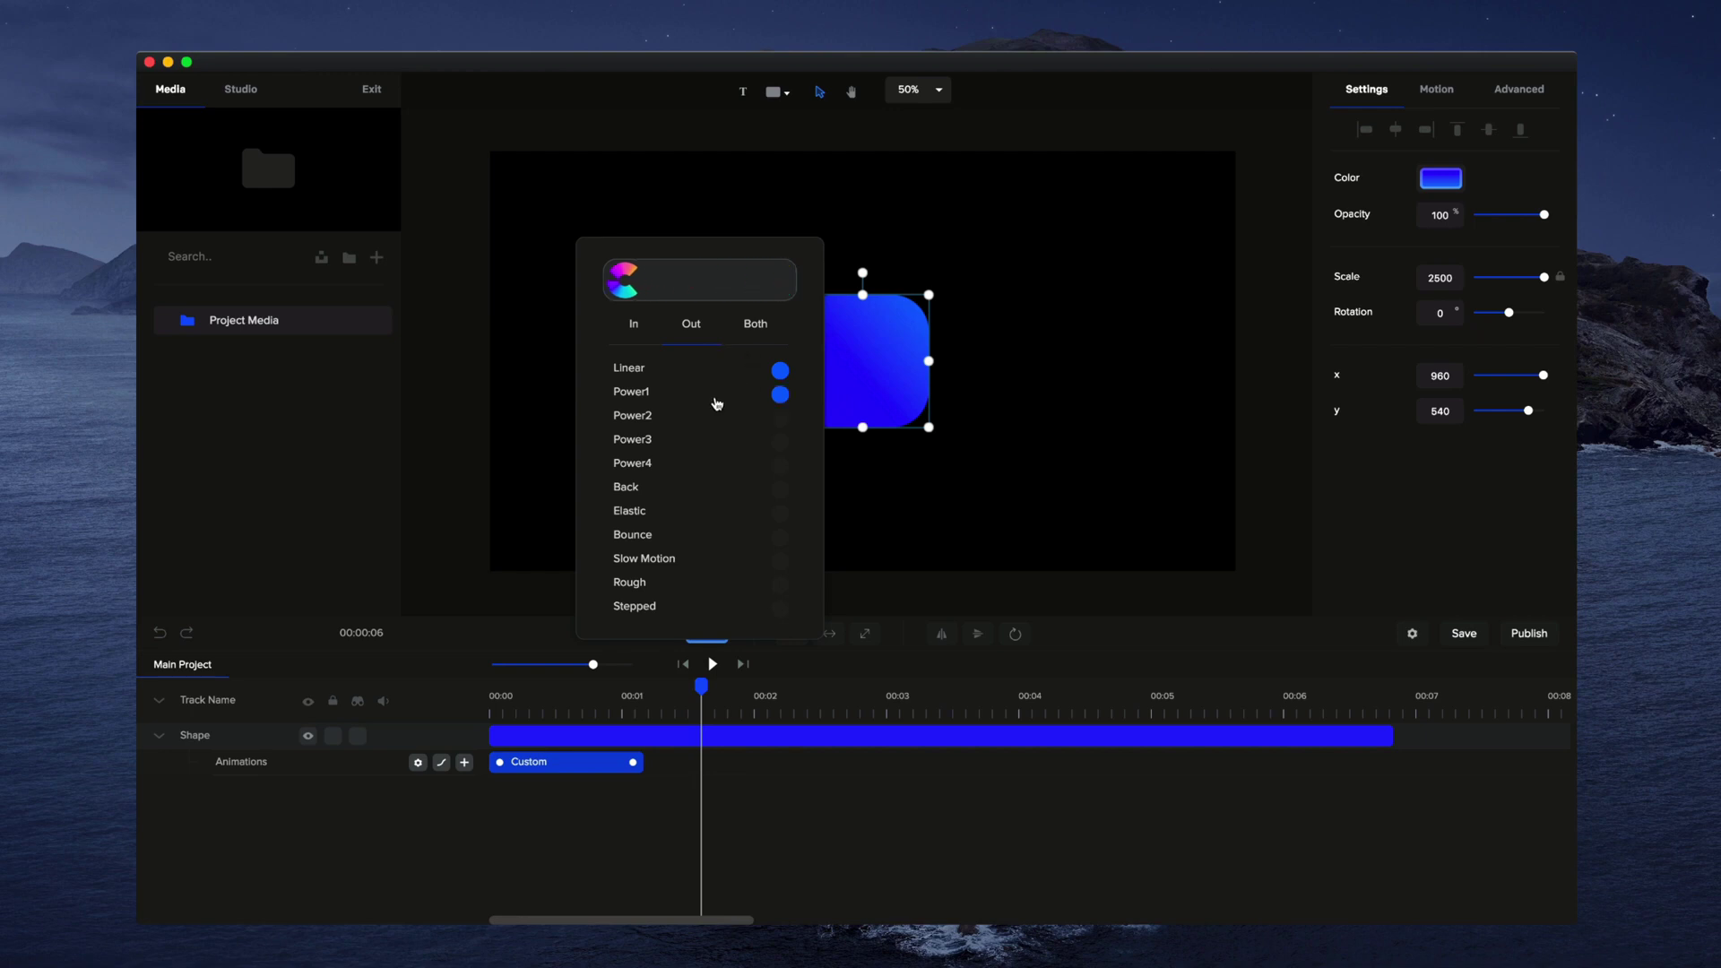
click(715, 398)
click(702, 417)
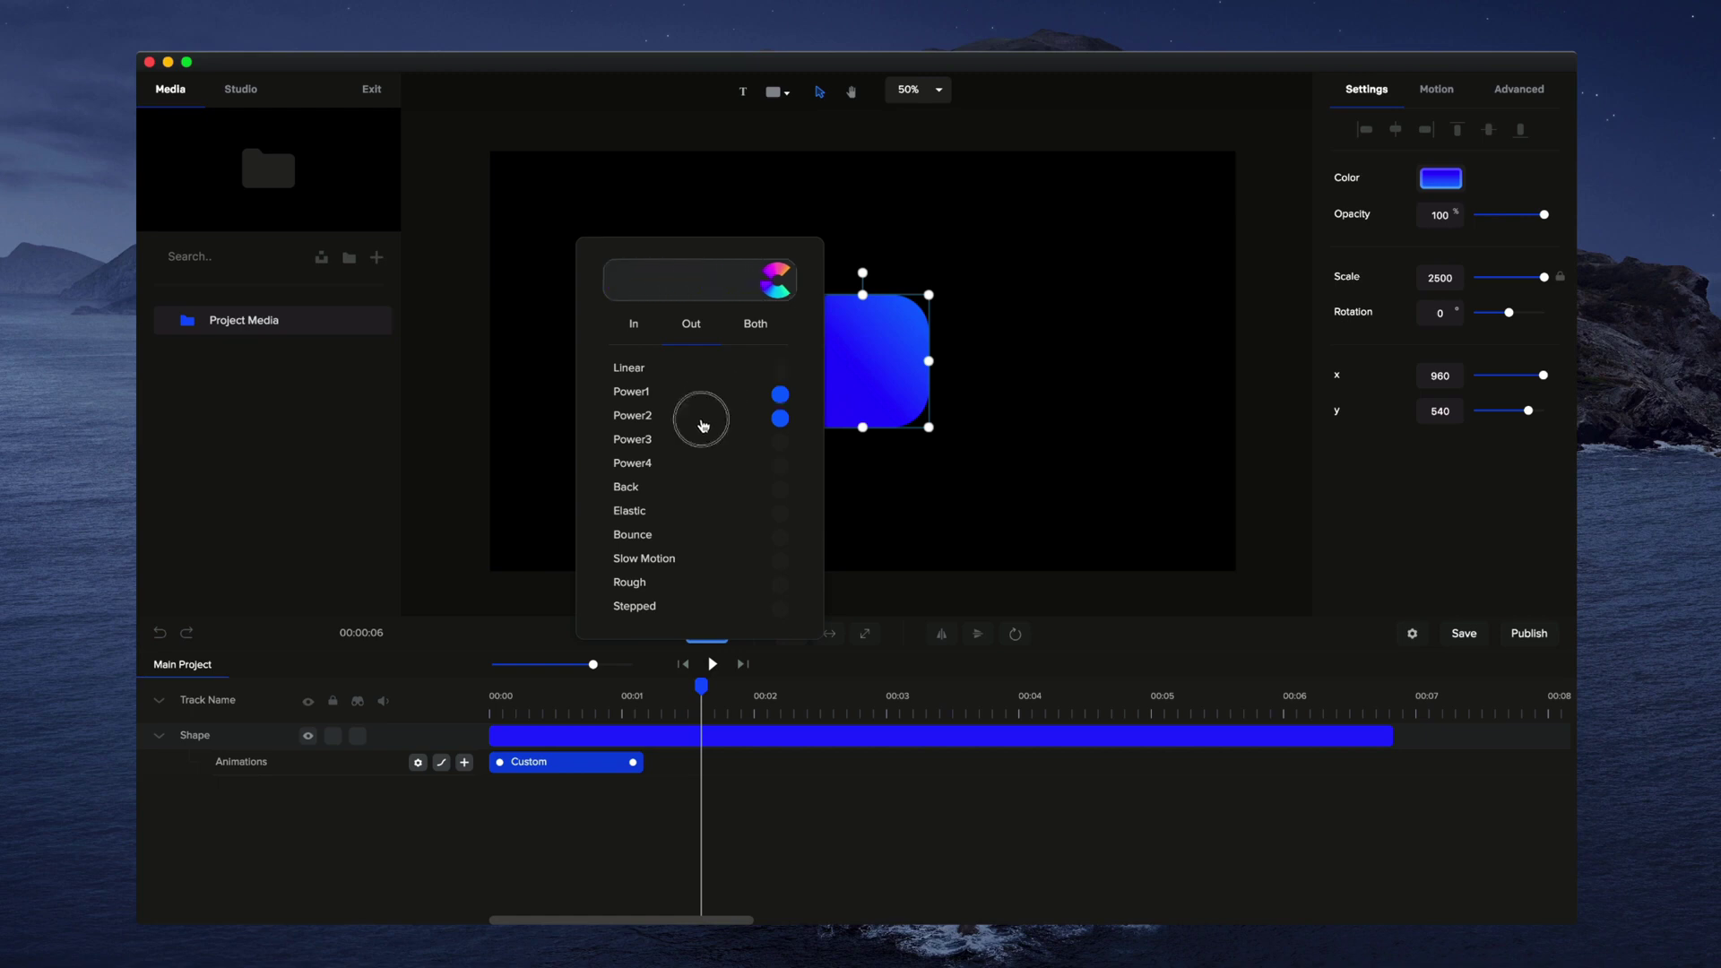
click(702, 452)
click(703, 466)
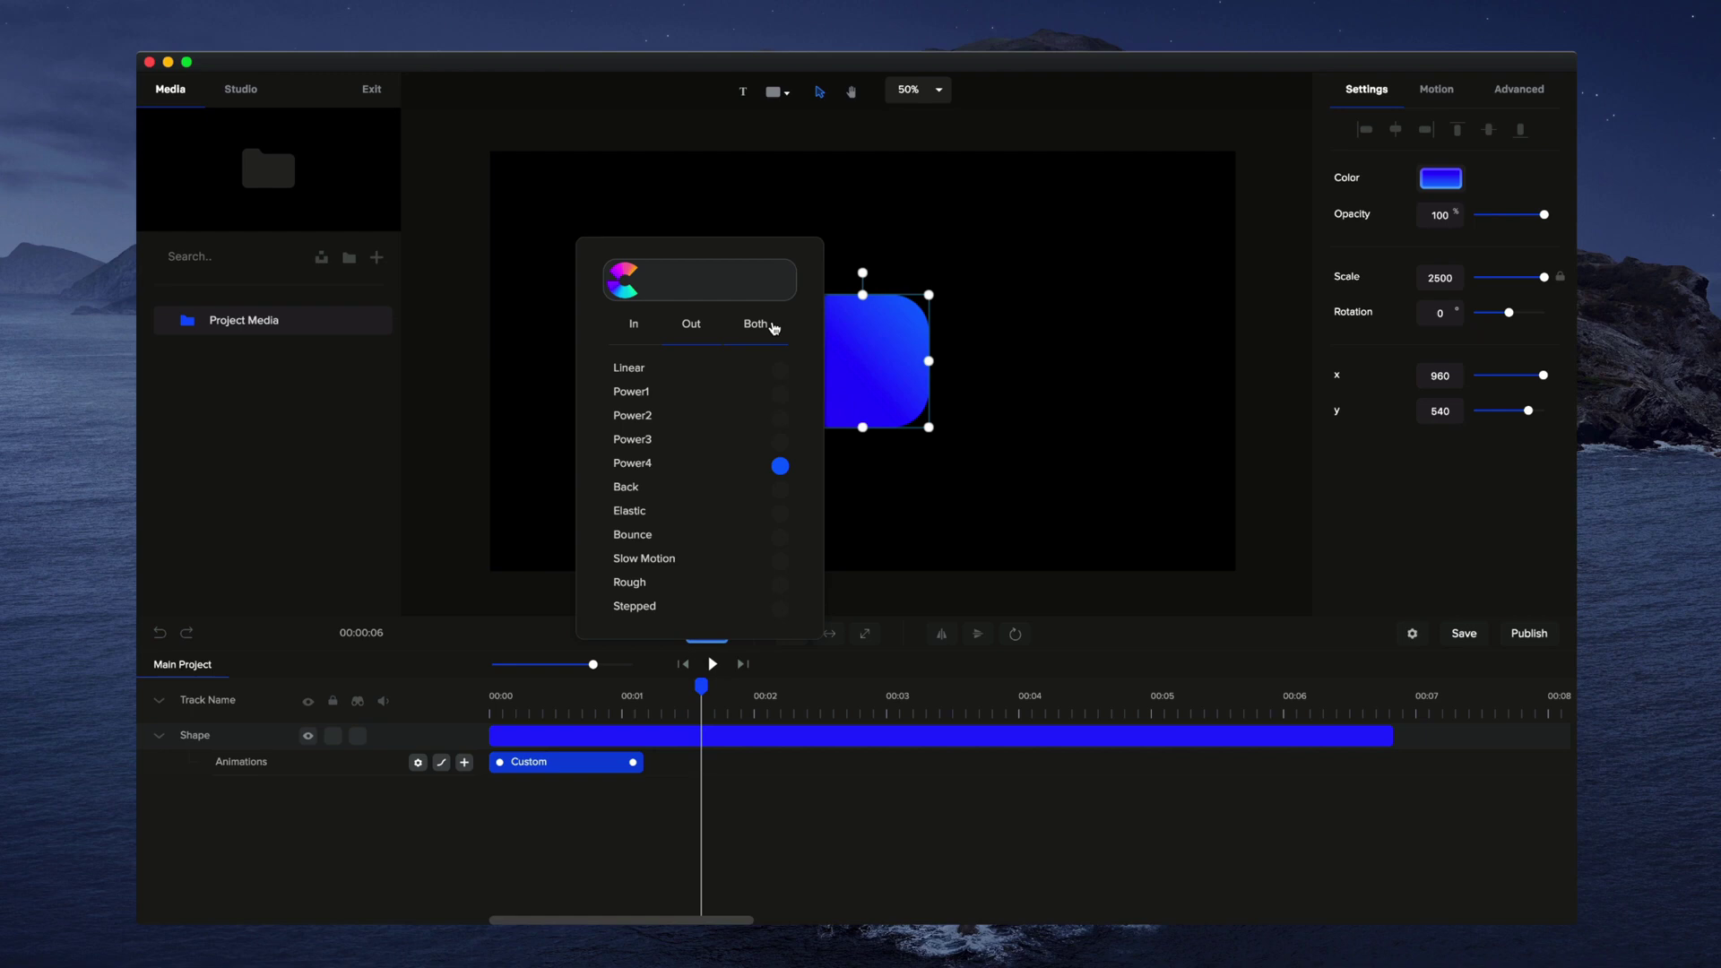
- Preview Back, Elastic and Bounce Out easings, then settle on Back
click(717, 495)
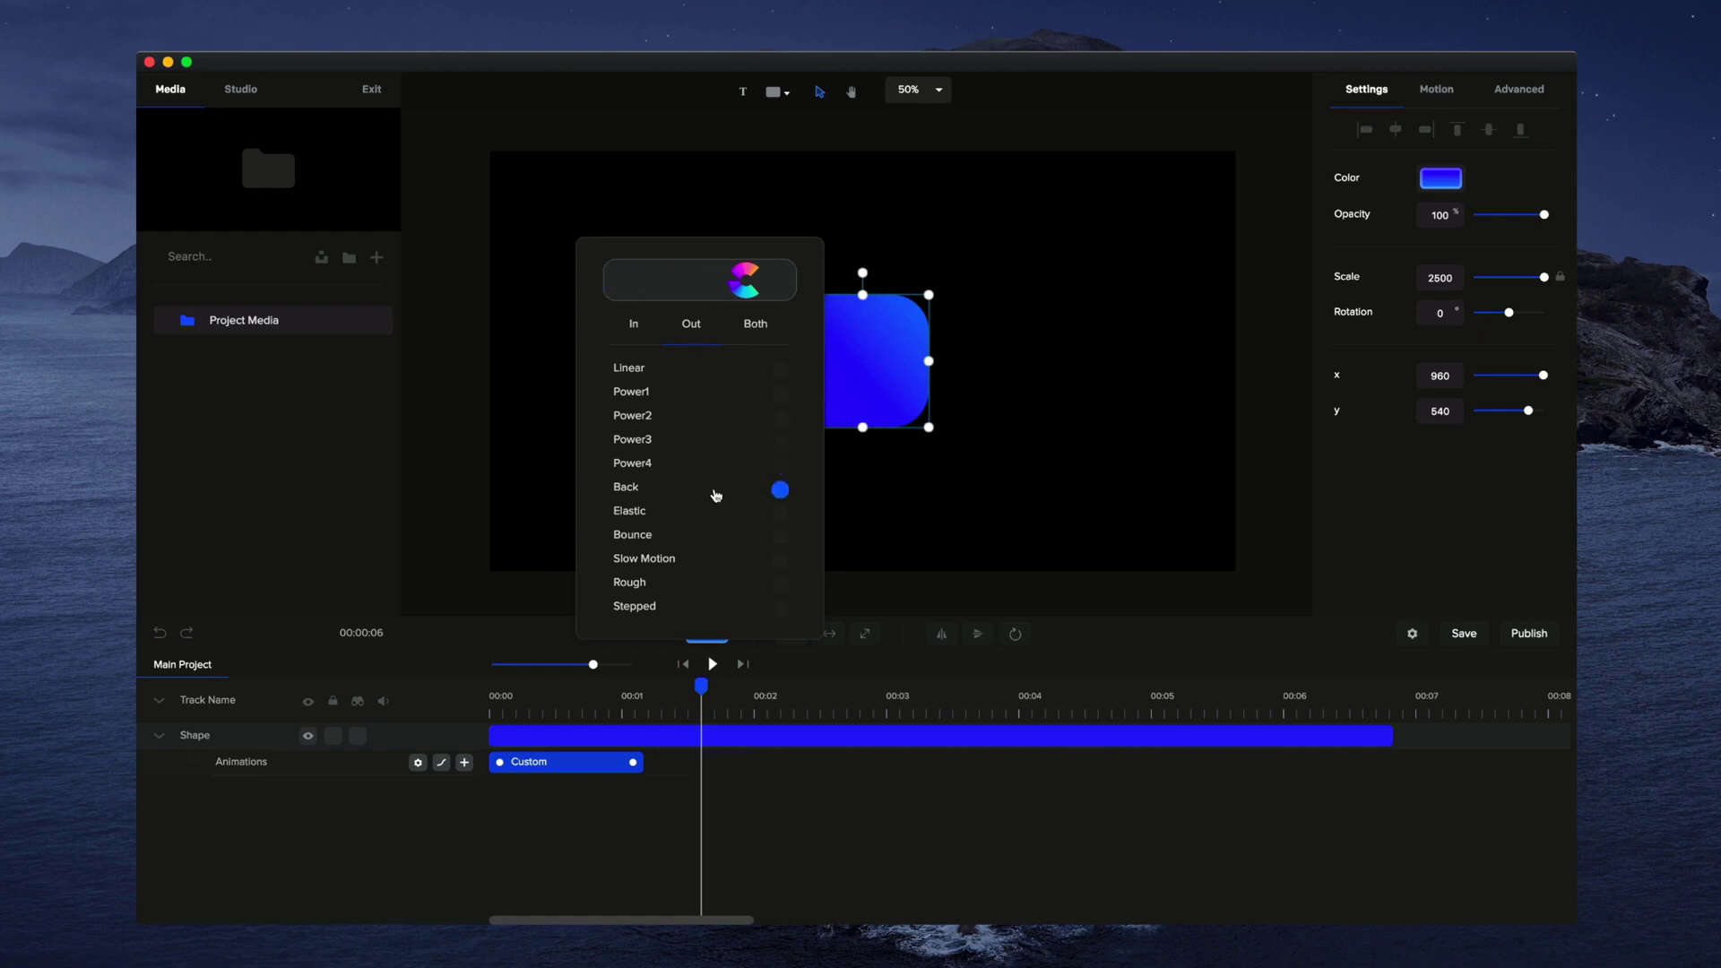
click(714, 515)
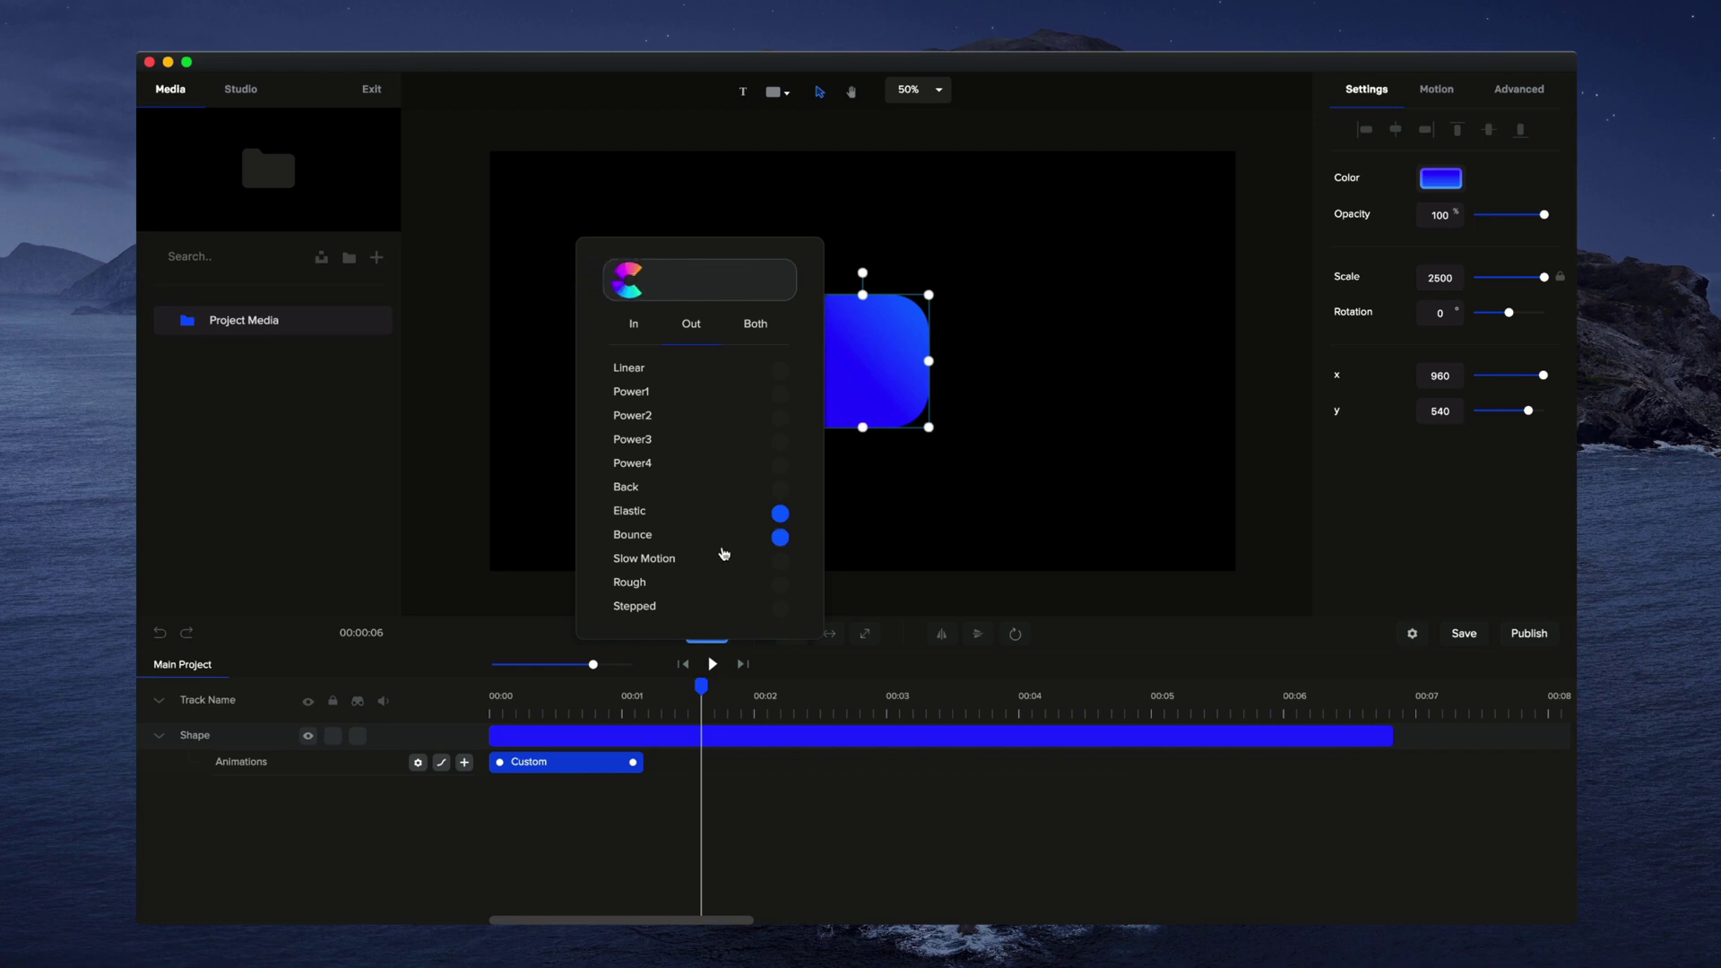
click(708, 538)
click(690, 494)
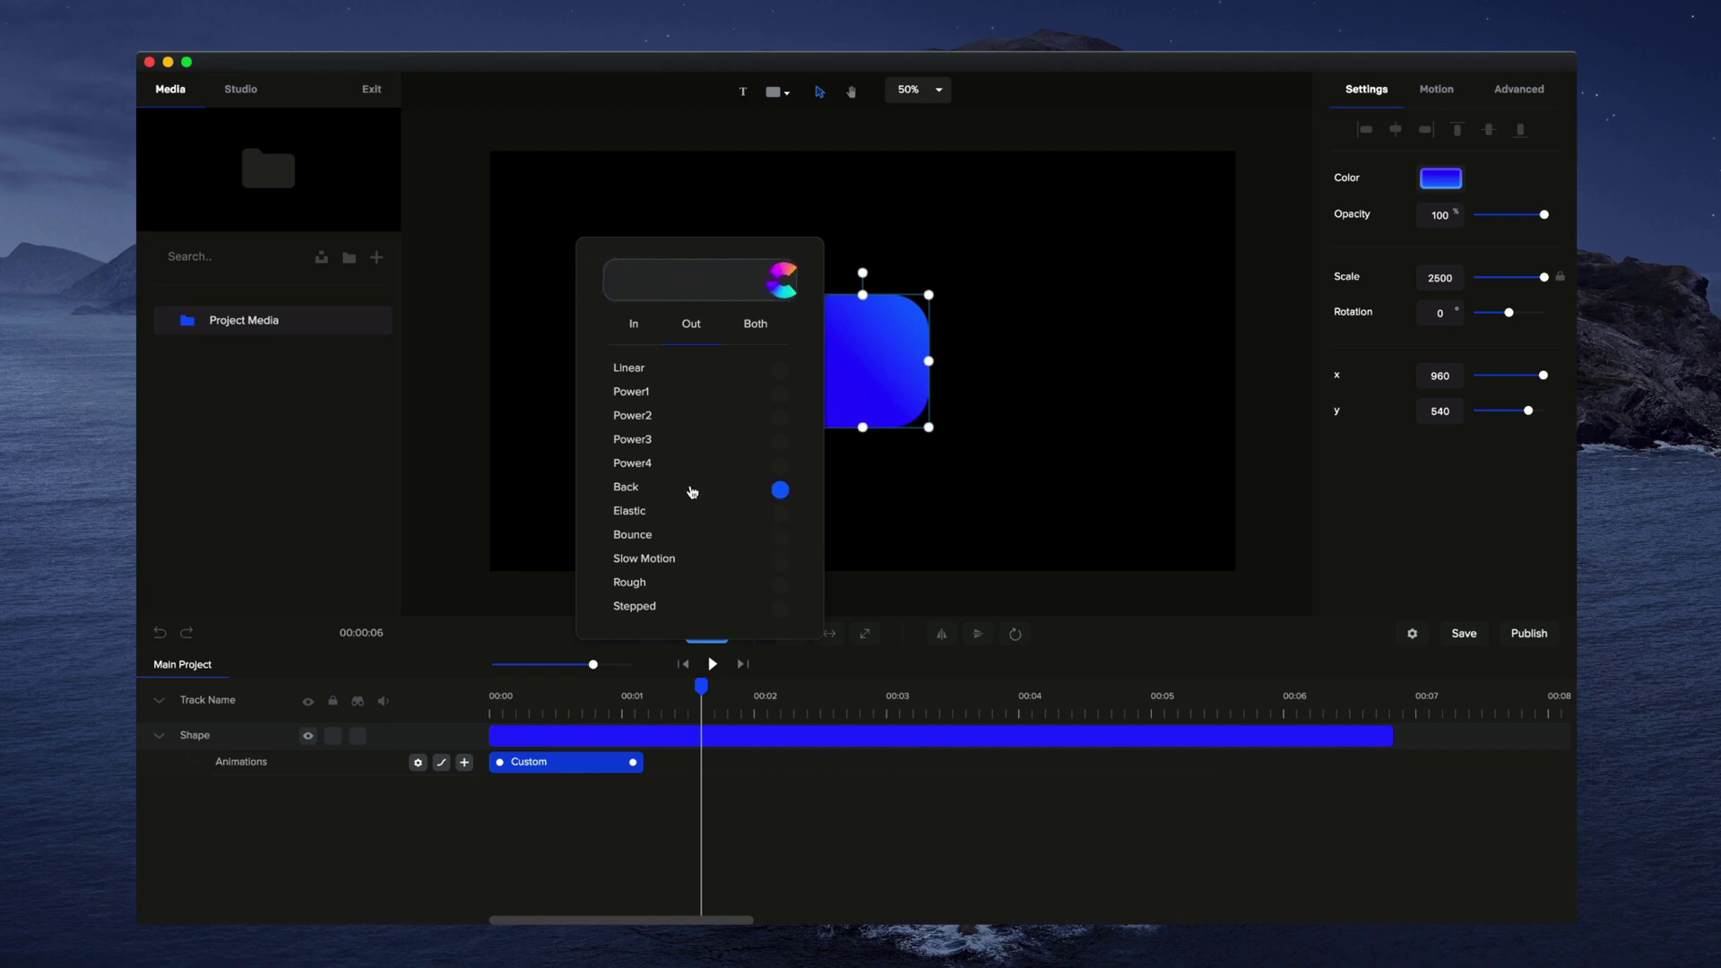
- Trim the Custom clip to just under one second and replay the Back-eased grow-in from 00:00
click(739, 801)
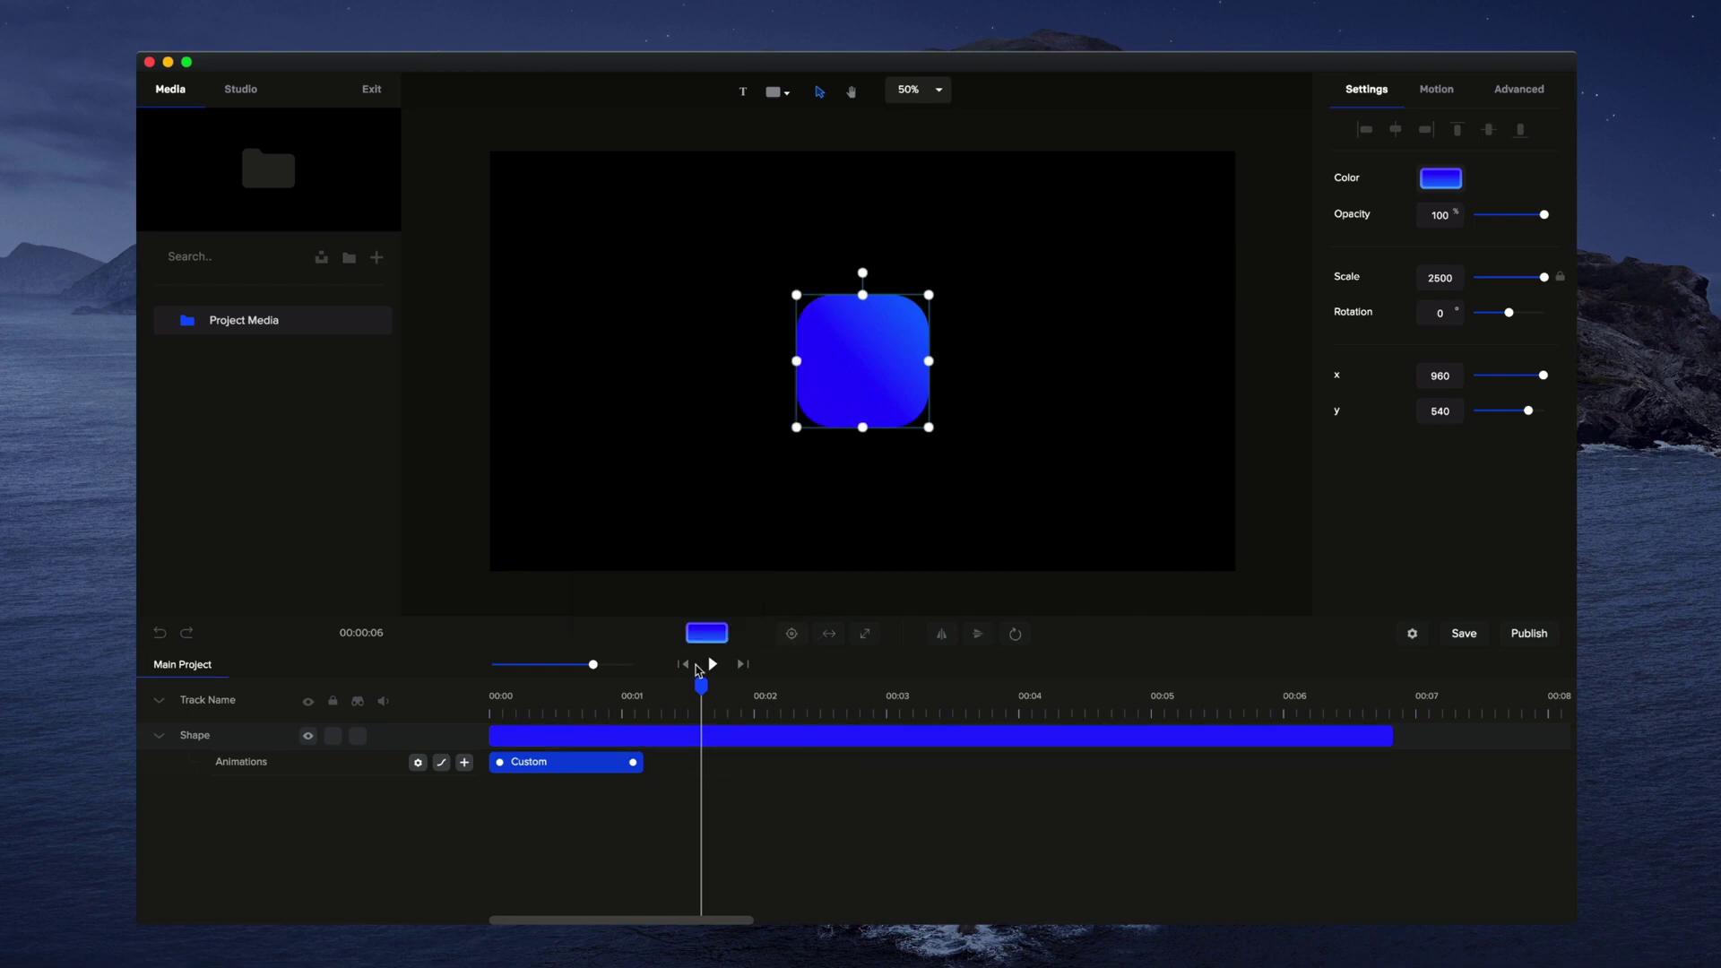
click(683, 663)
click(712, 664)
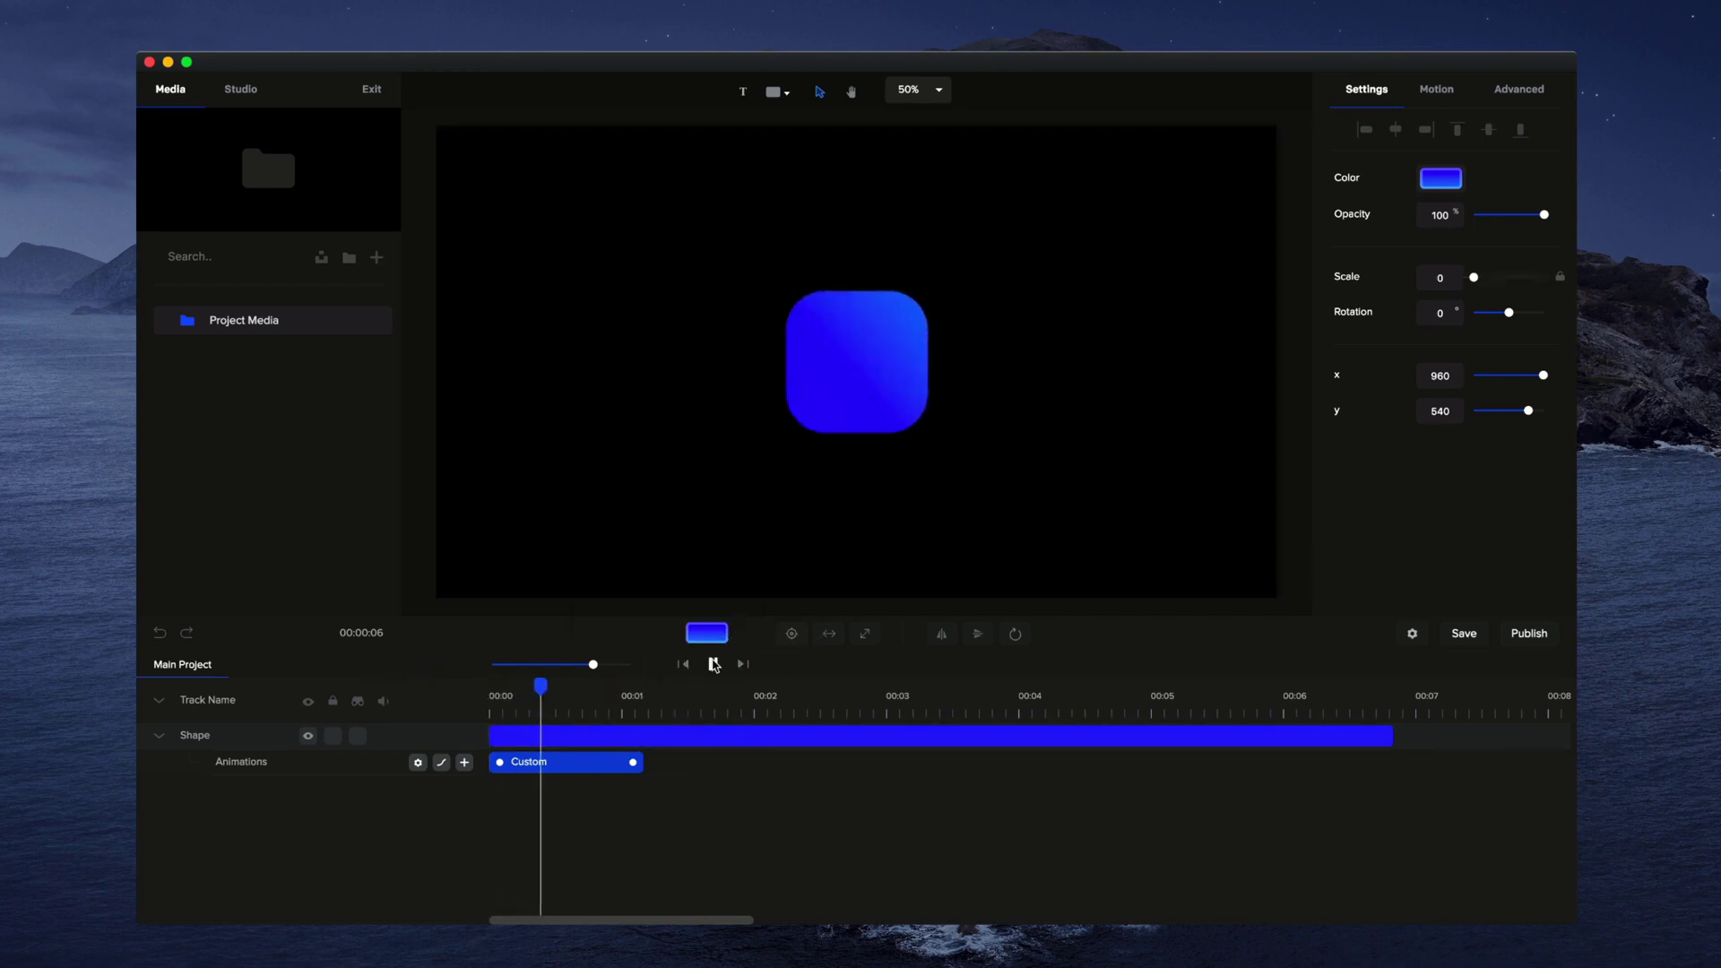
key(space)
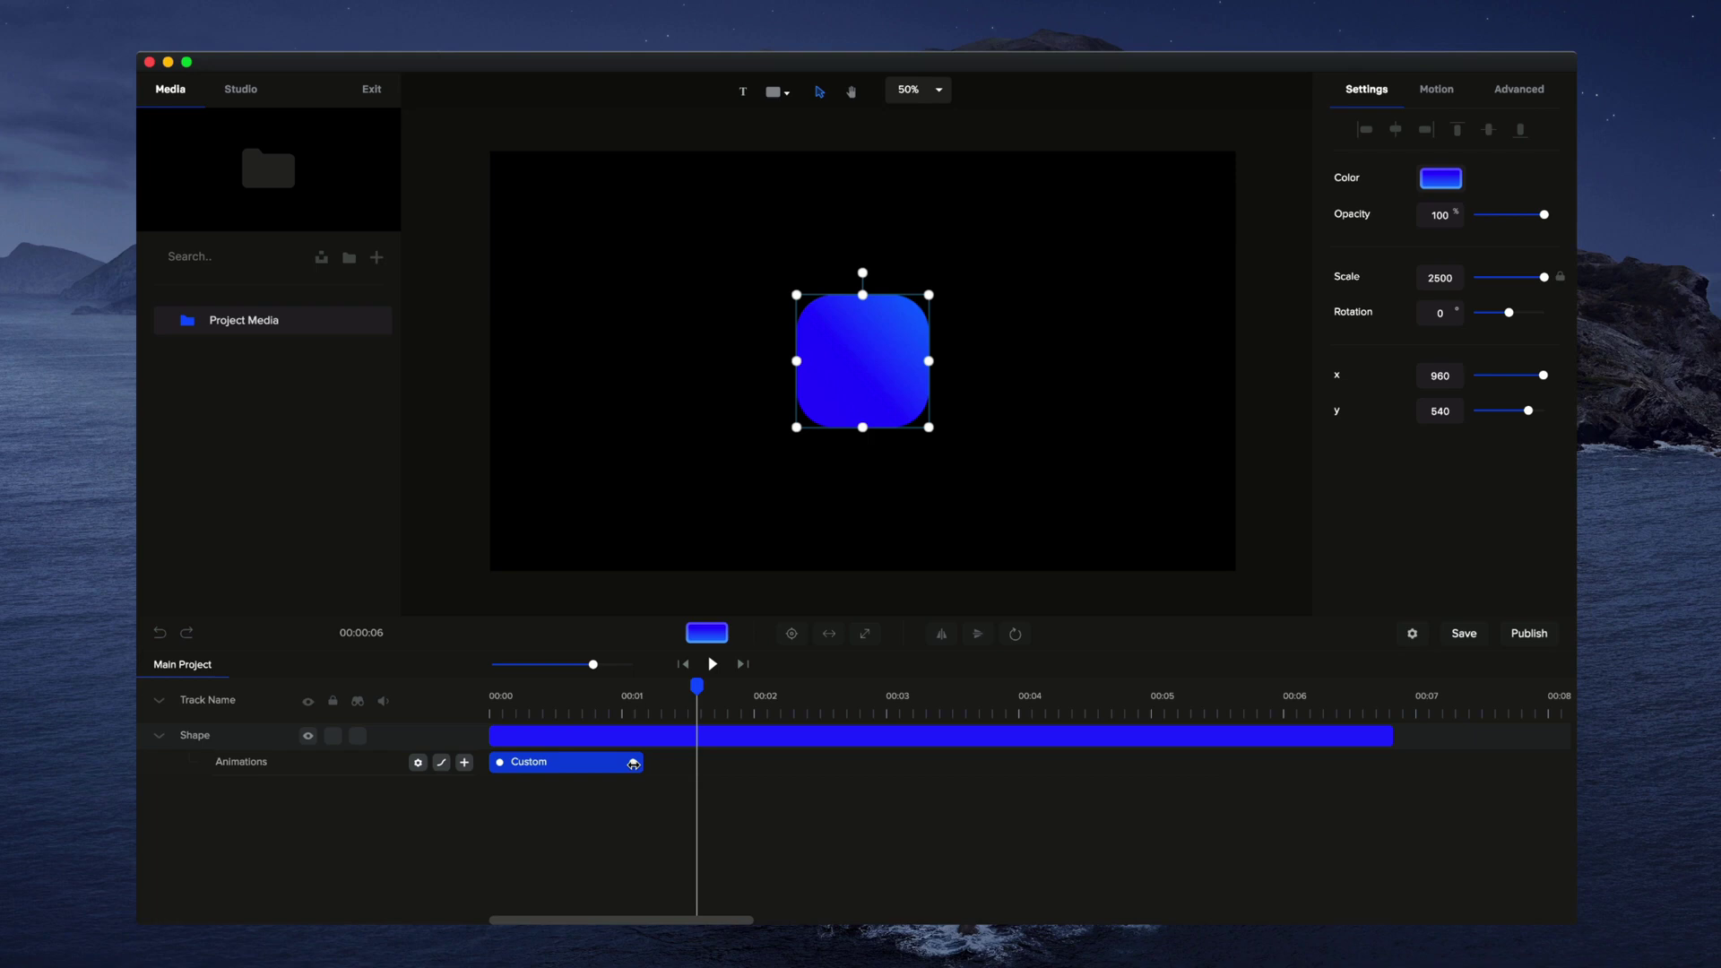
drag(632, 764, 608, 763)
click(685, 665)
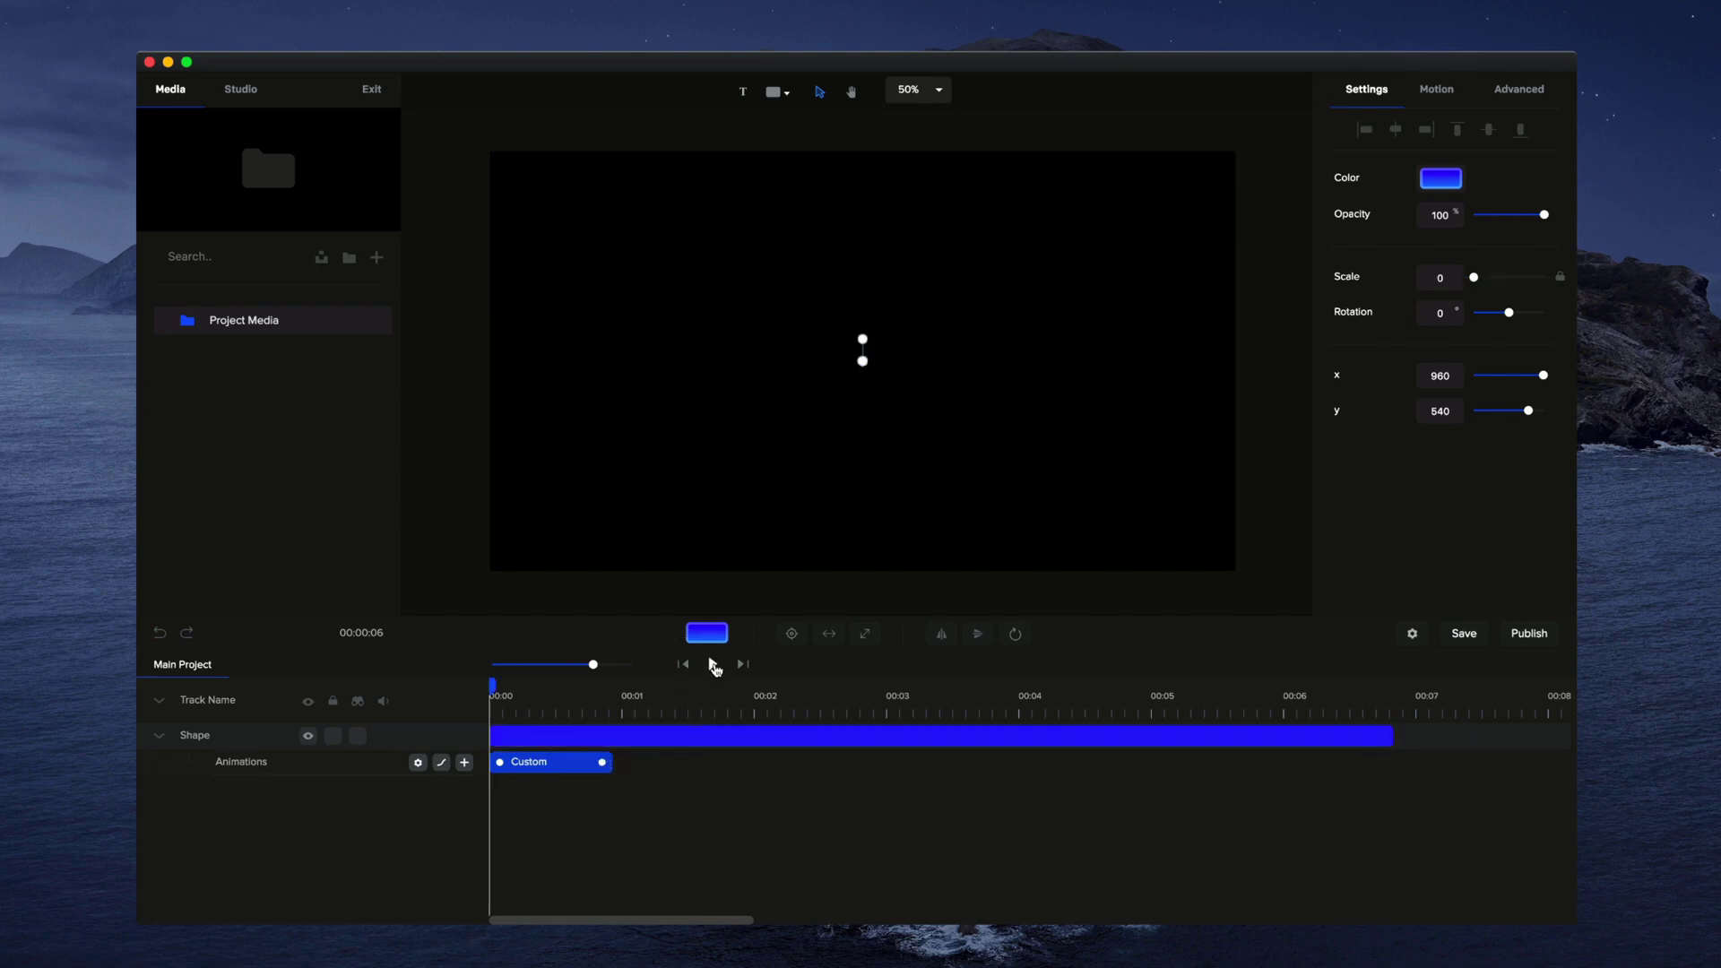
click(714, 665)
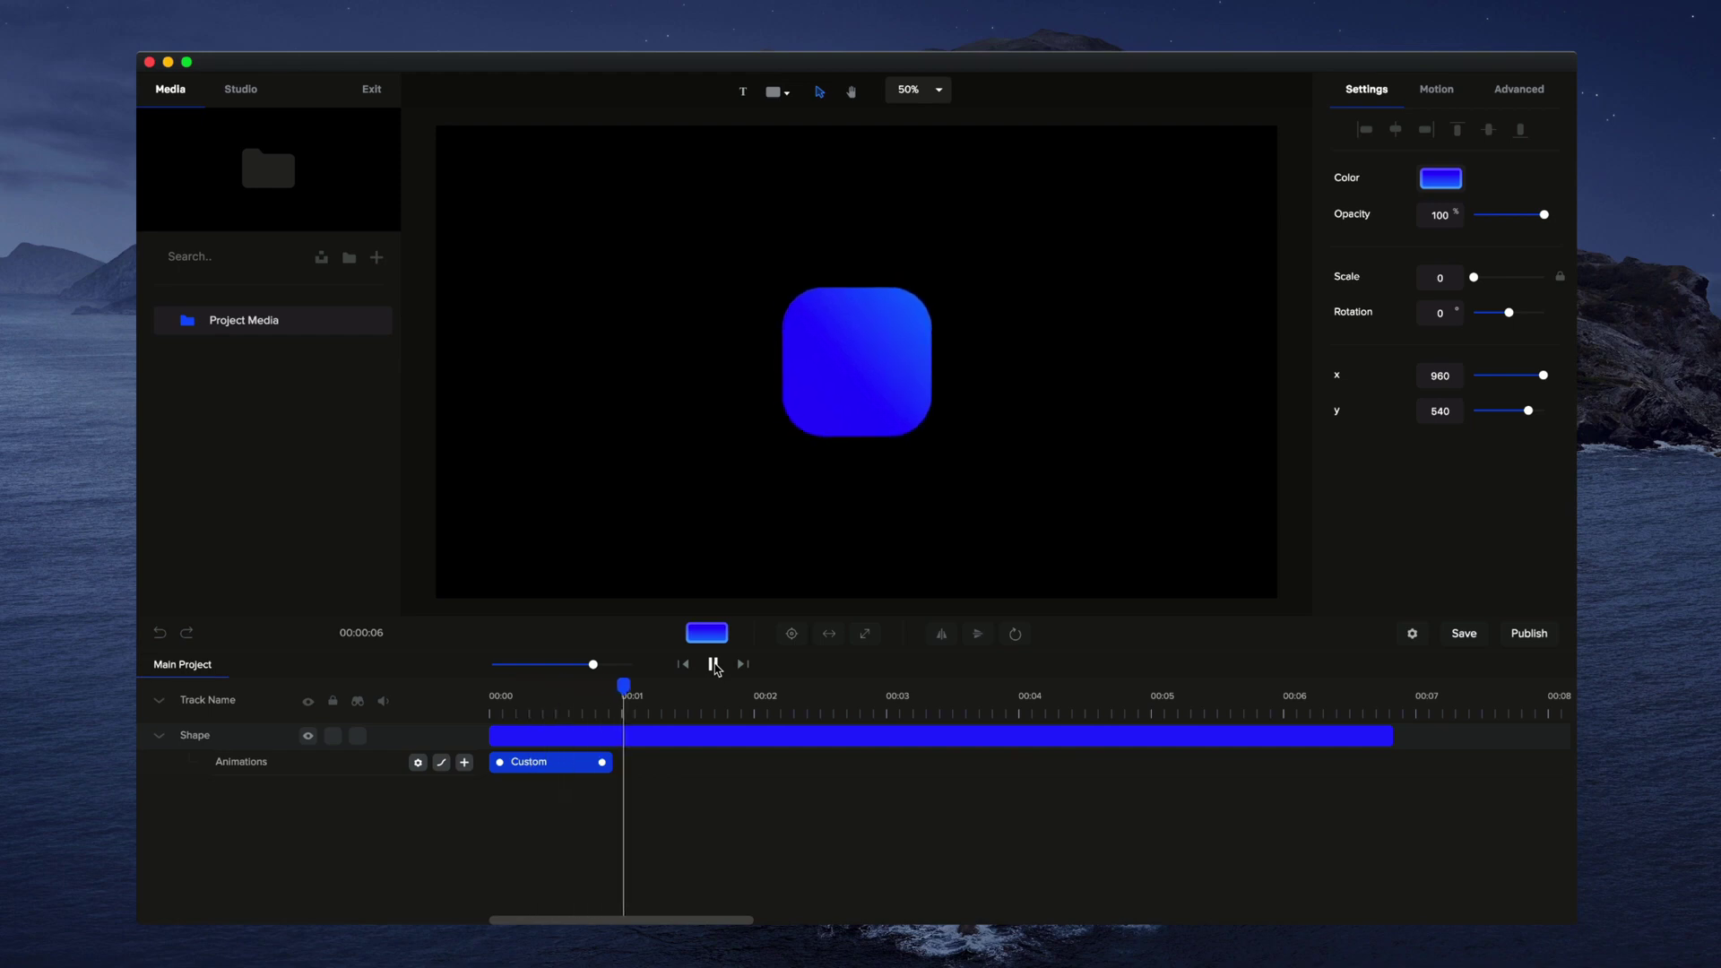
click(715, 666)
drag(671, 695, 449, 696)
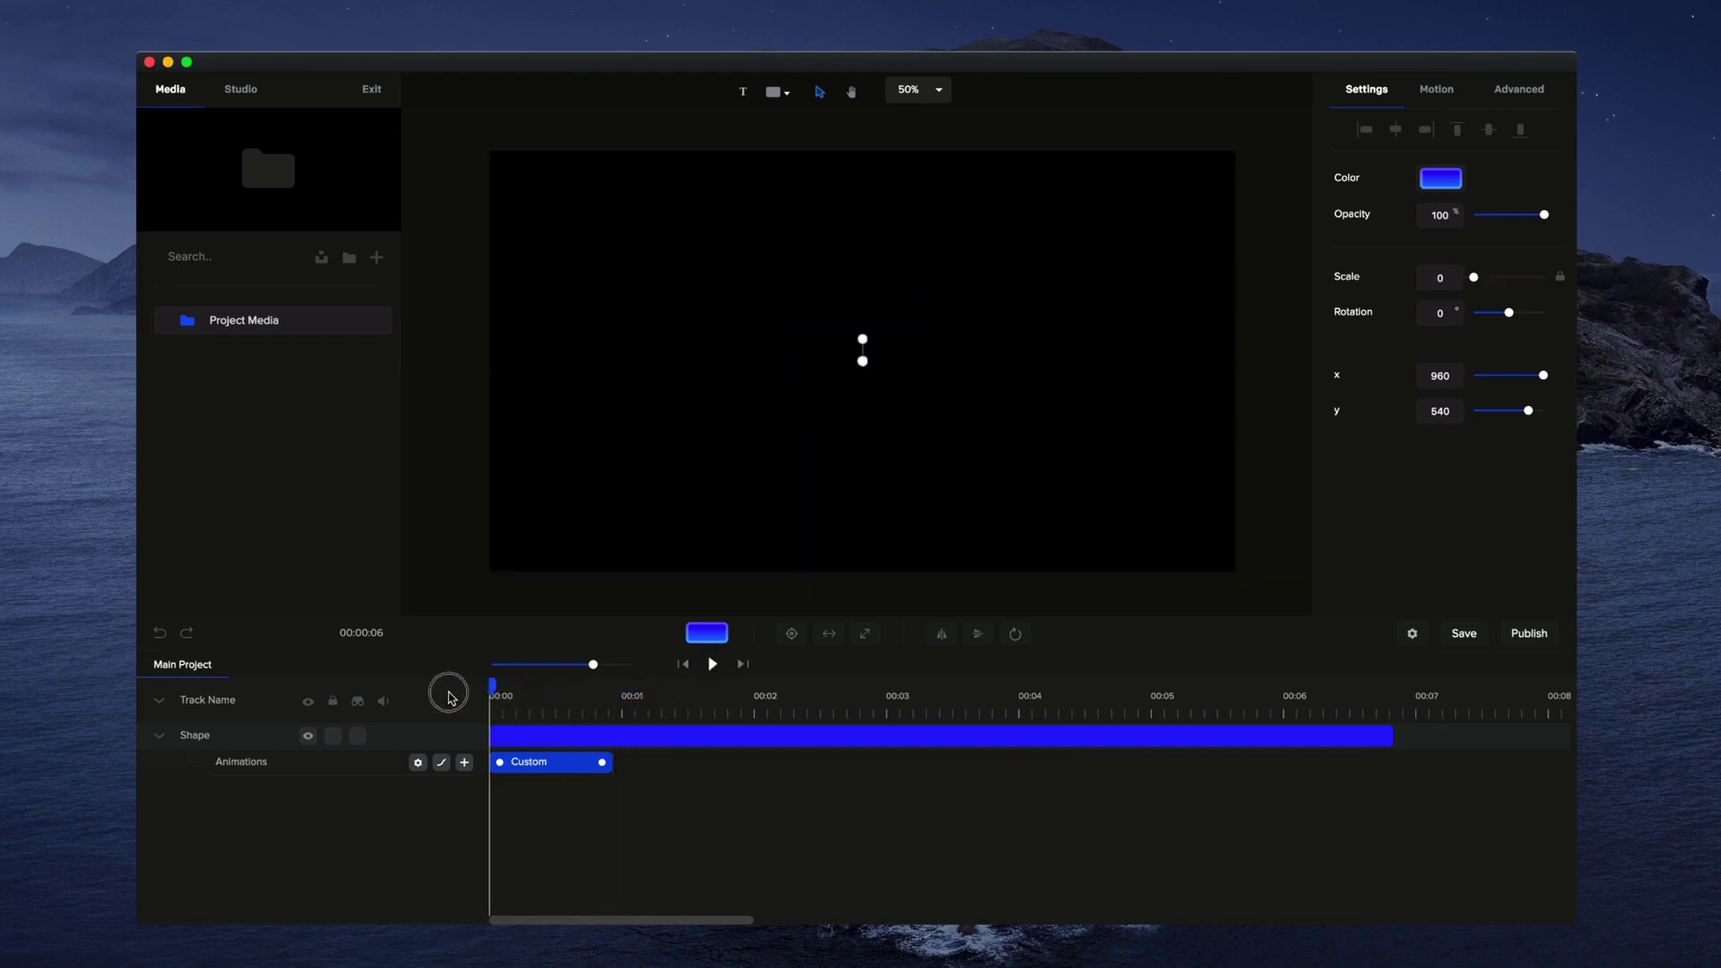
- Tick Rotation in the Custom animation's Enable Animation Properties settings
right_click(563, 762)
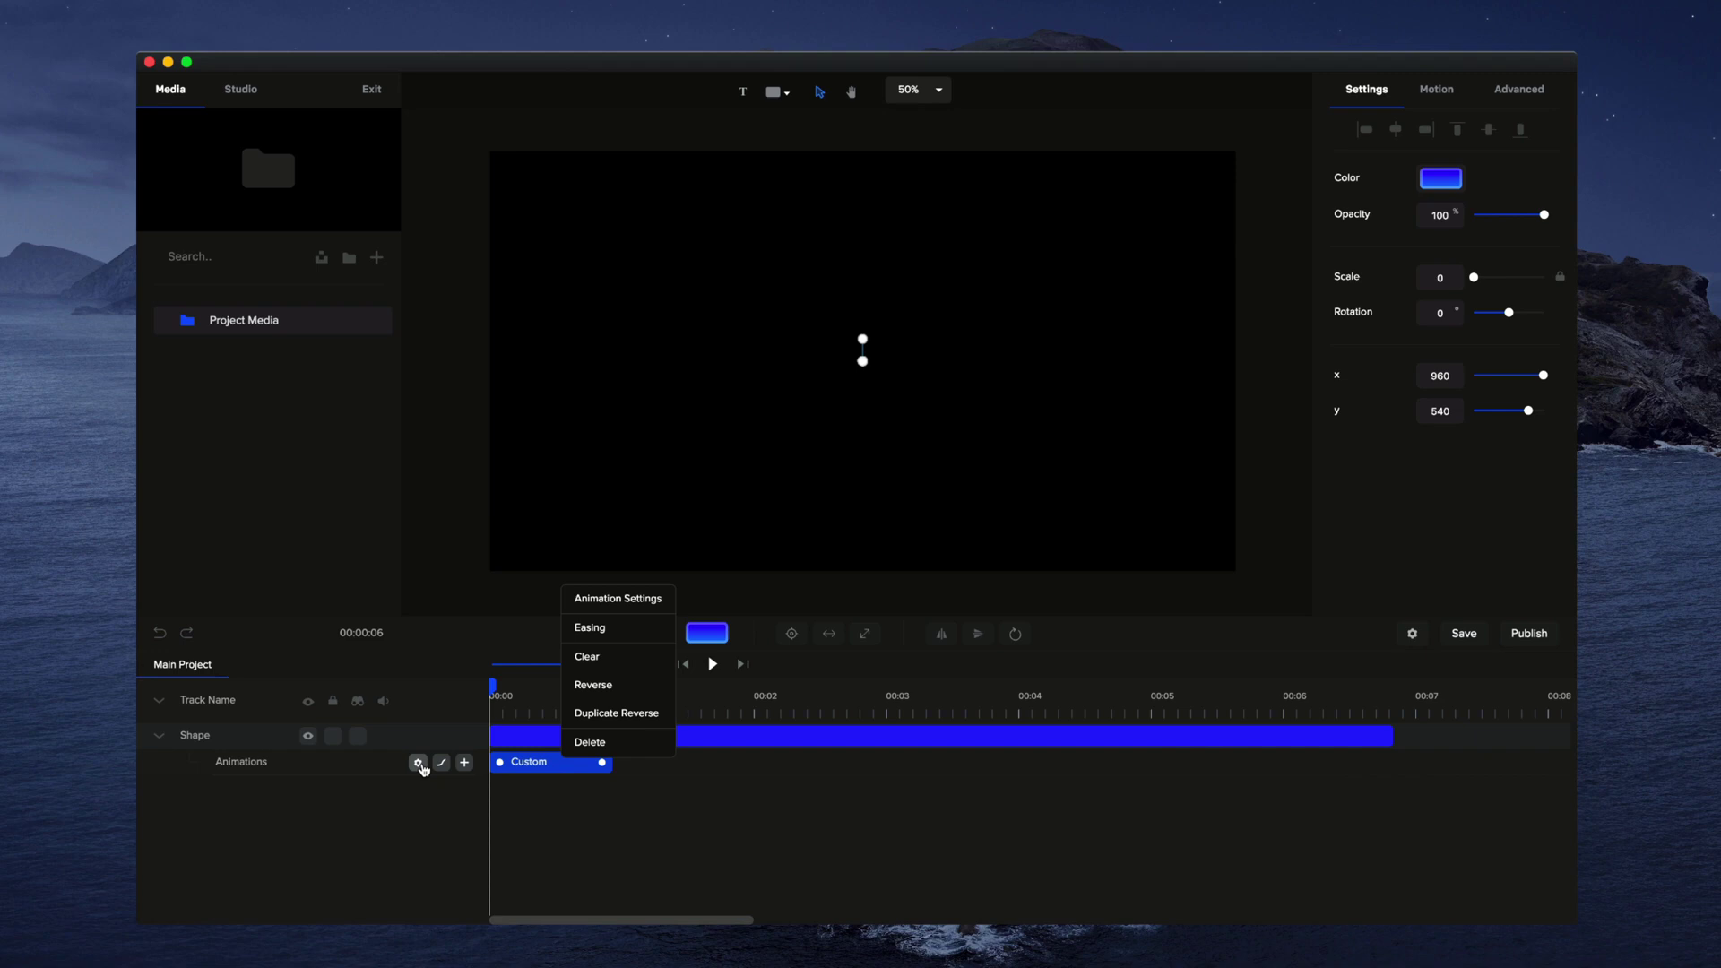
click(617, 602)
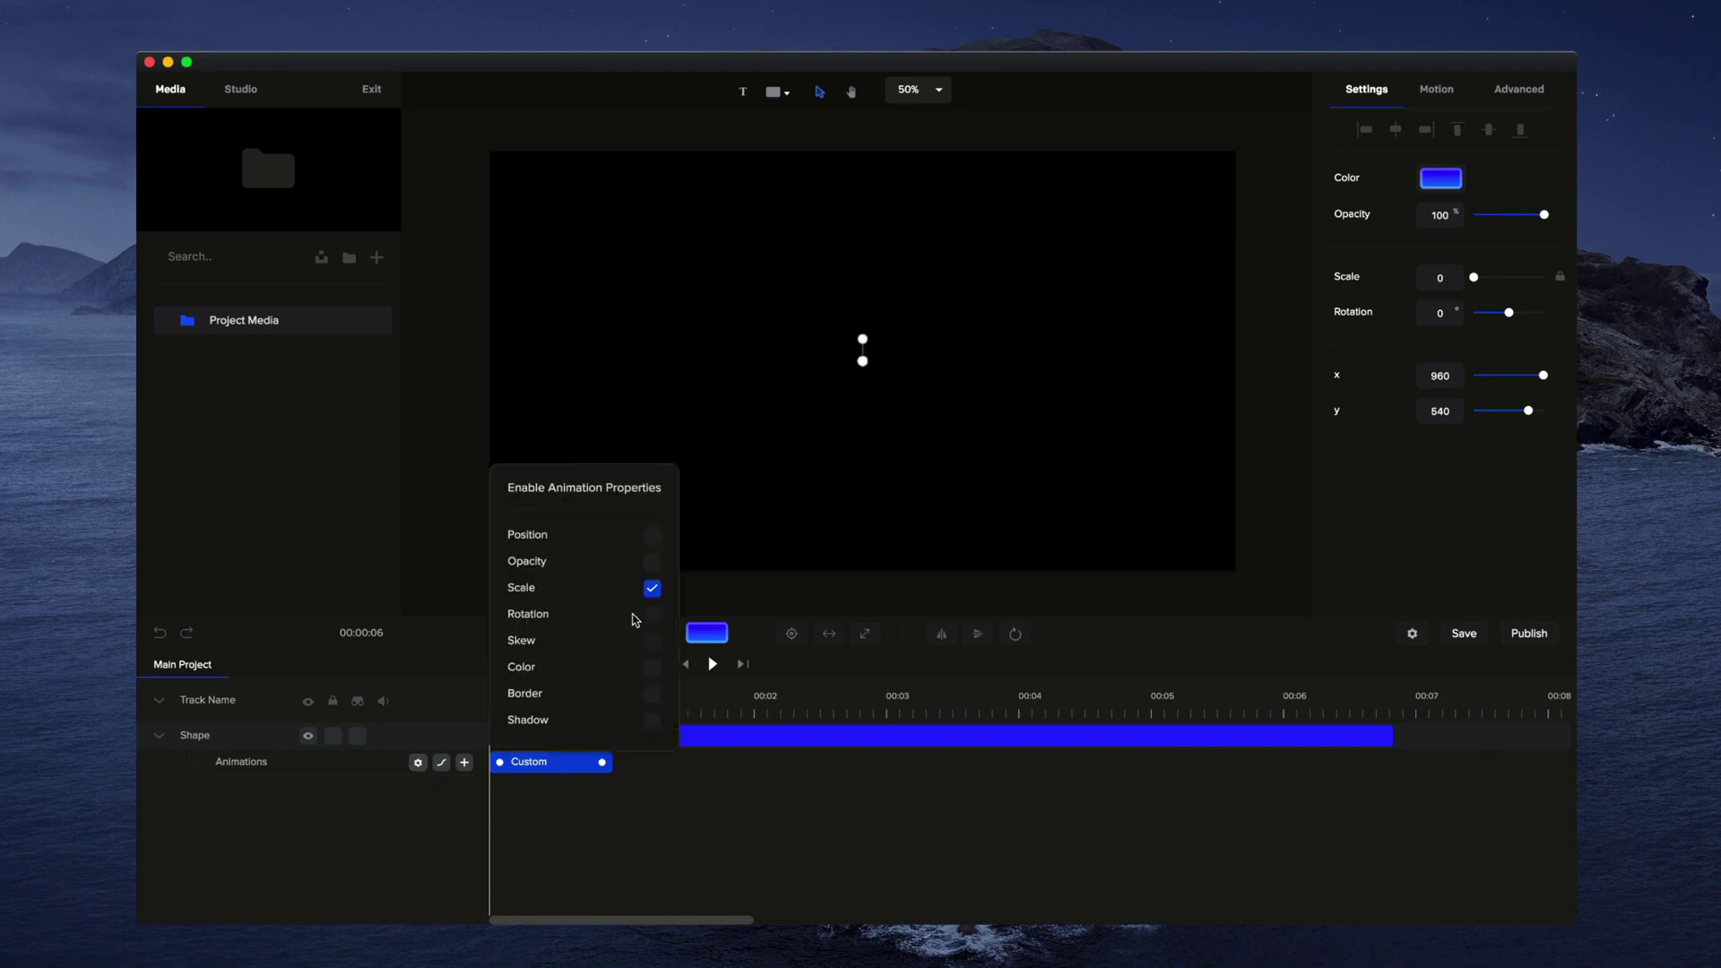
click(655, 616)
- Set the square's starting rotation to 90 and preview the animation
click(731, 820)
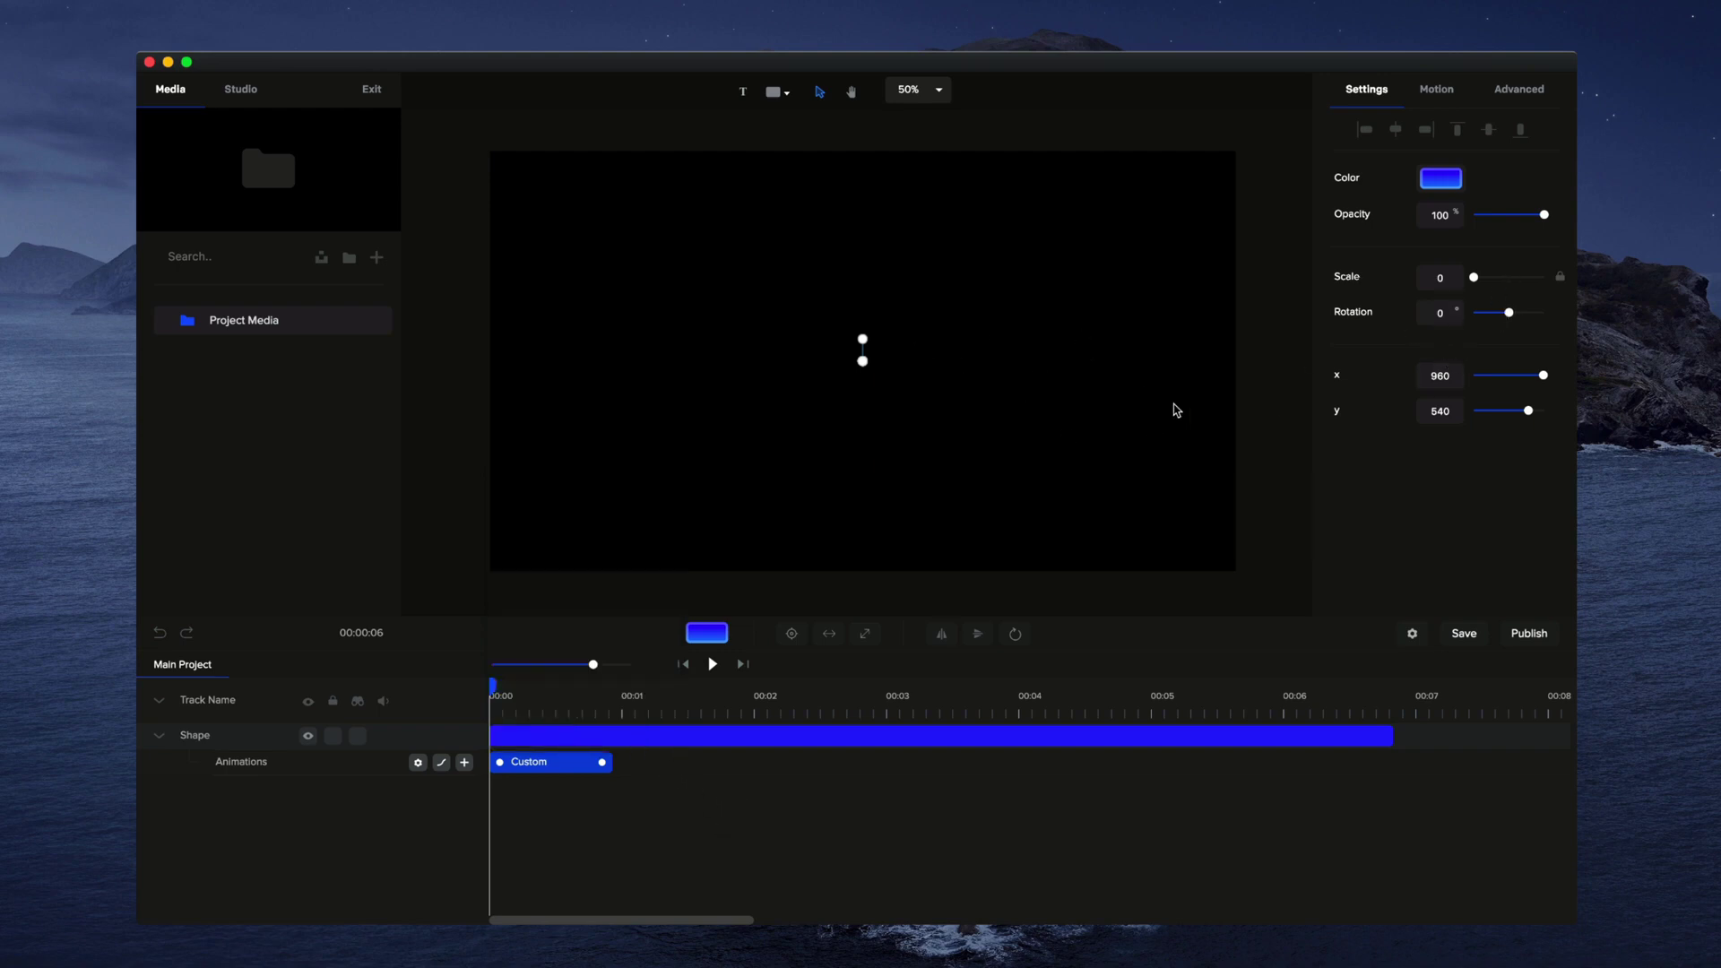
click(1448, 311)
text(90)
click(940, 411)
click(713, 664)
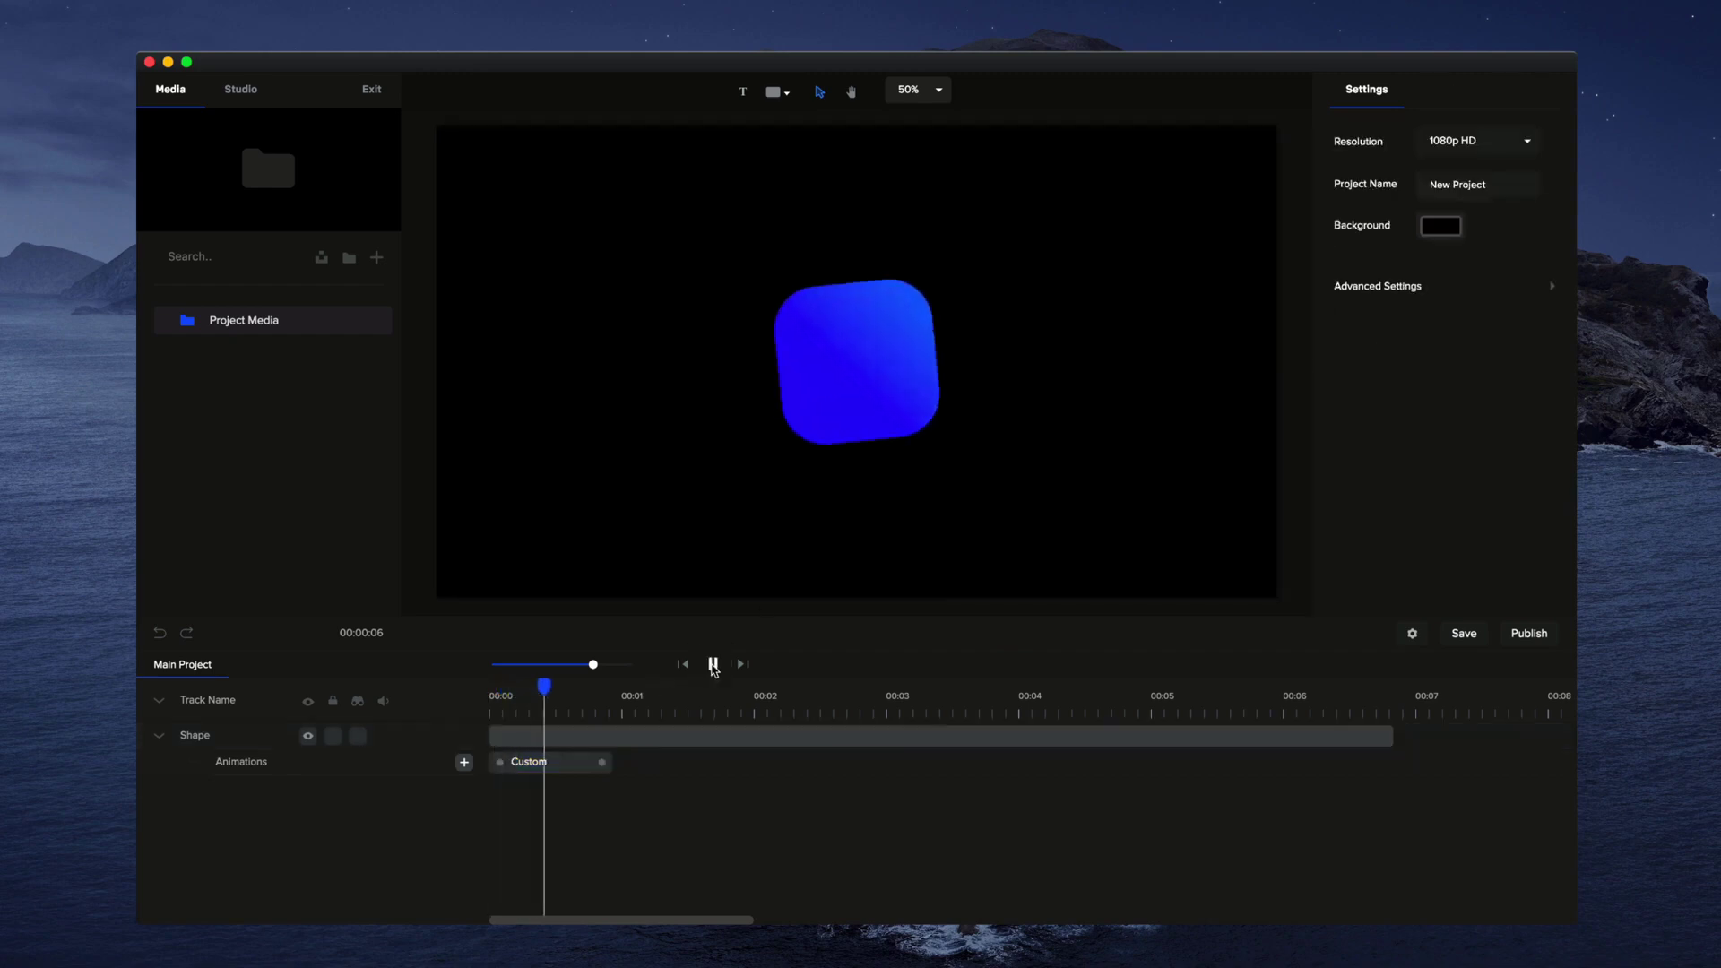
click(712, 666)
drag(681, 690, 493, 687)
- Change the starting rotation to -90 and replay the intro
click(568, 762)
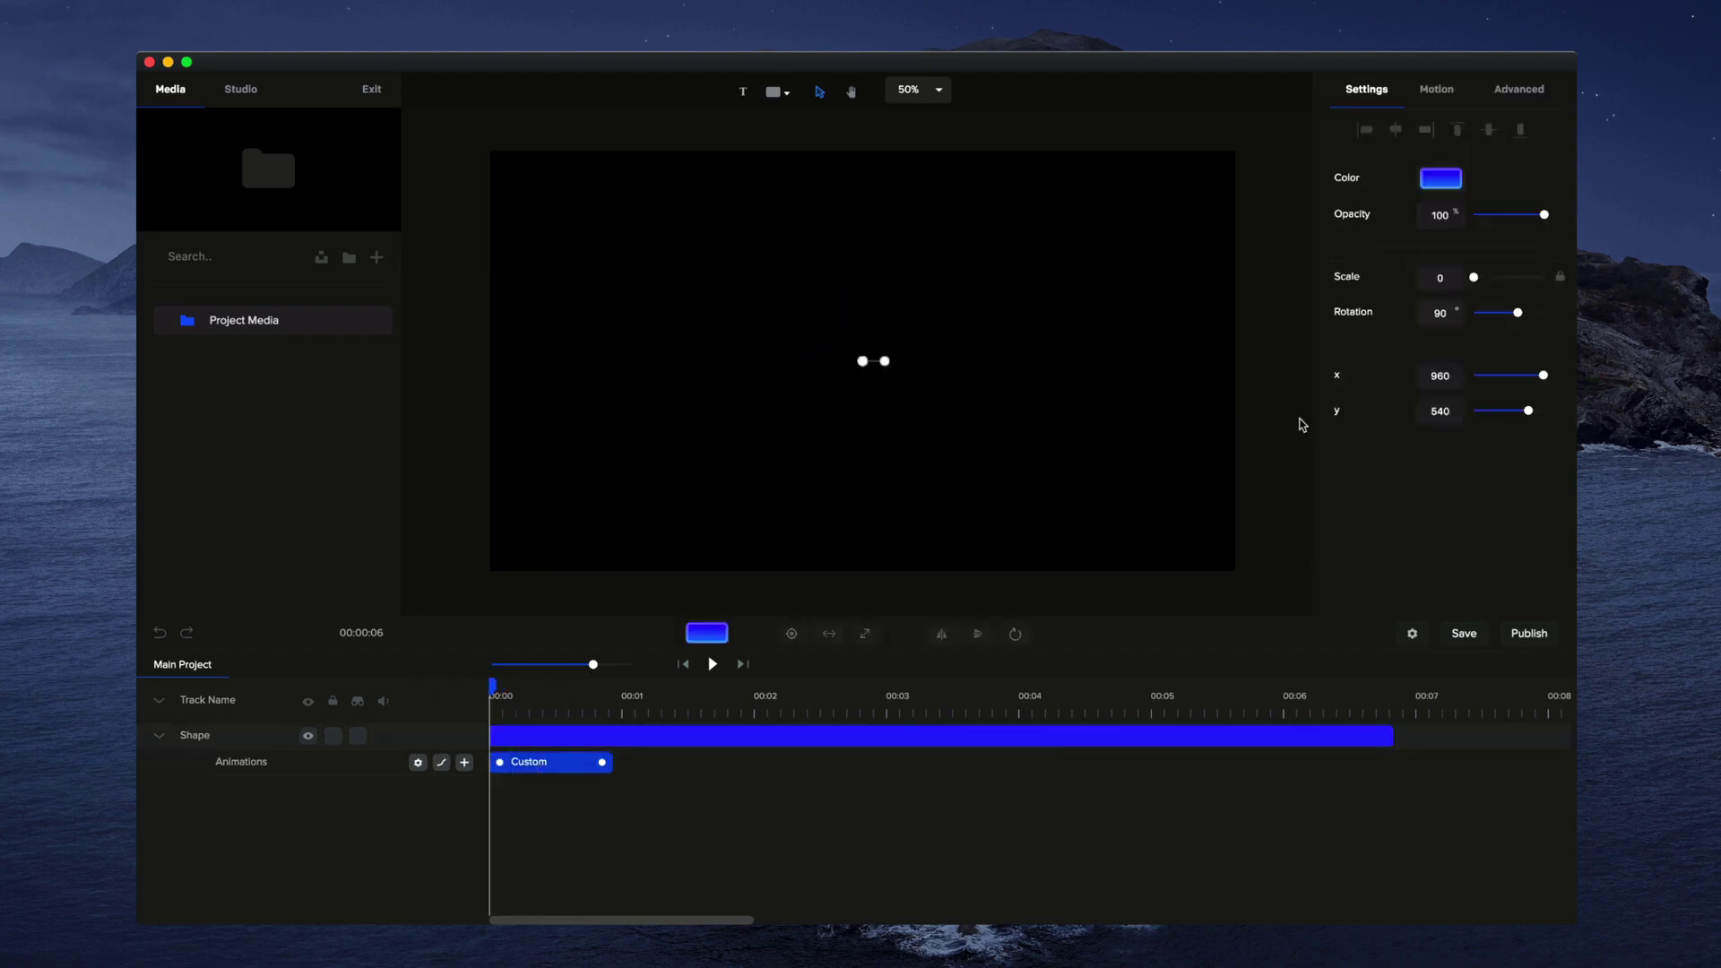
click(1438, 313)
text(-)
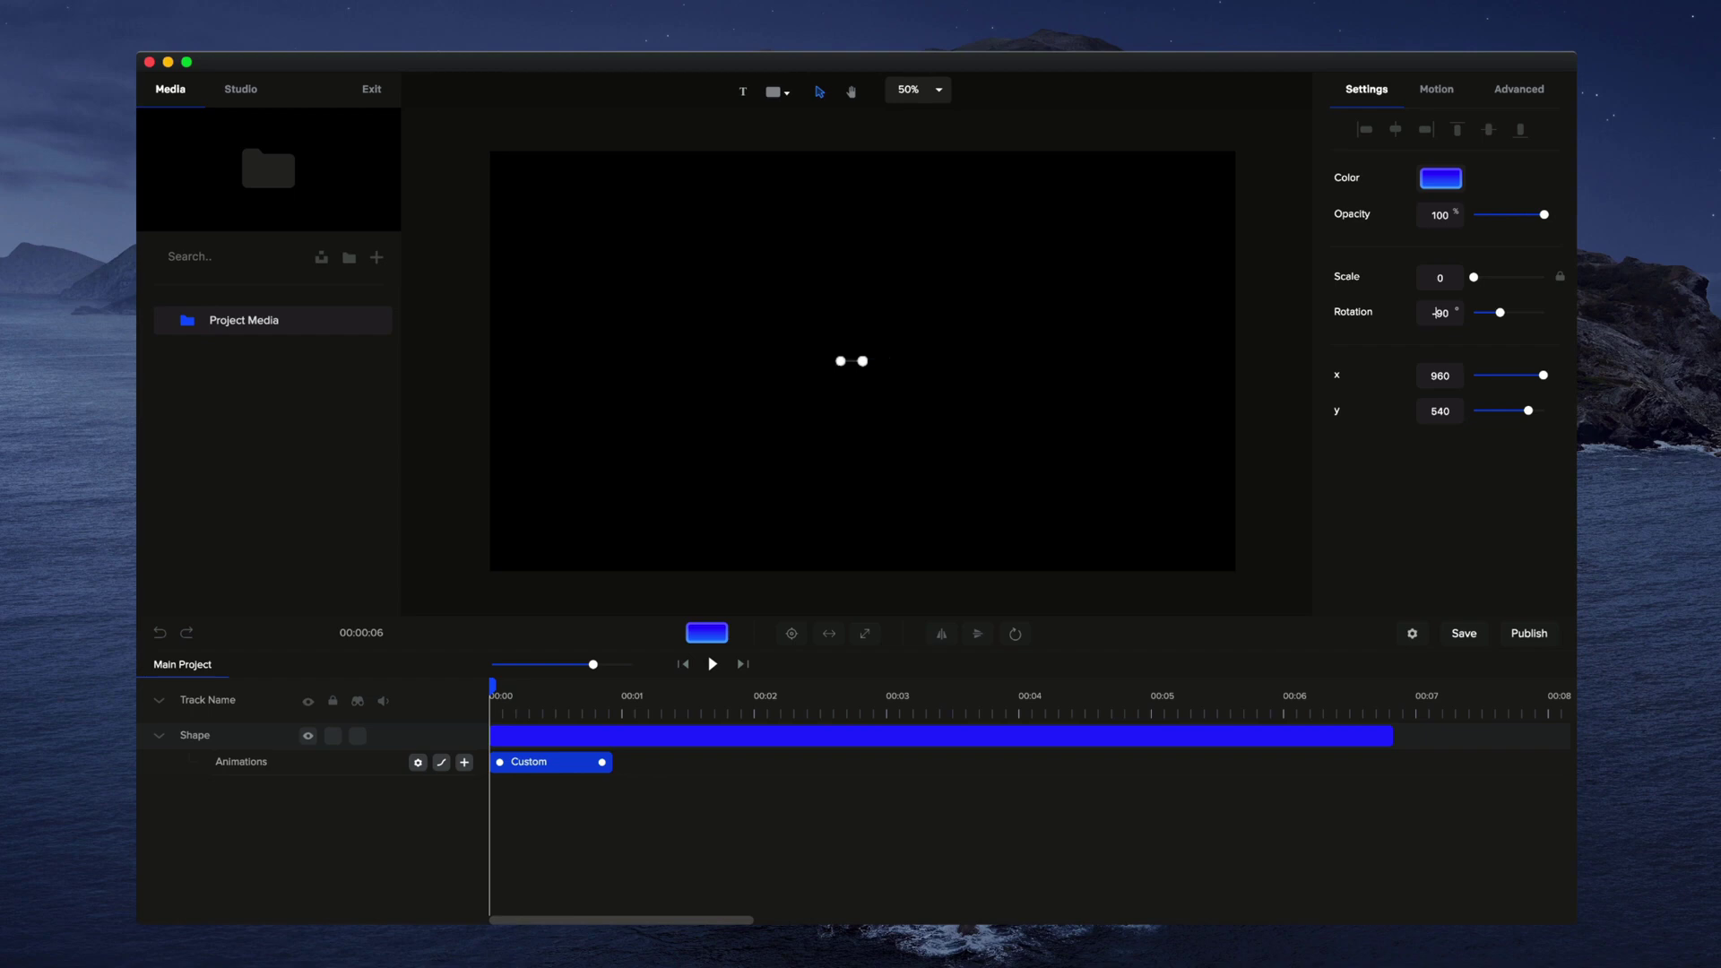
click(713, 664)
click(712, 665)
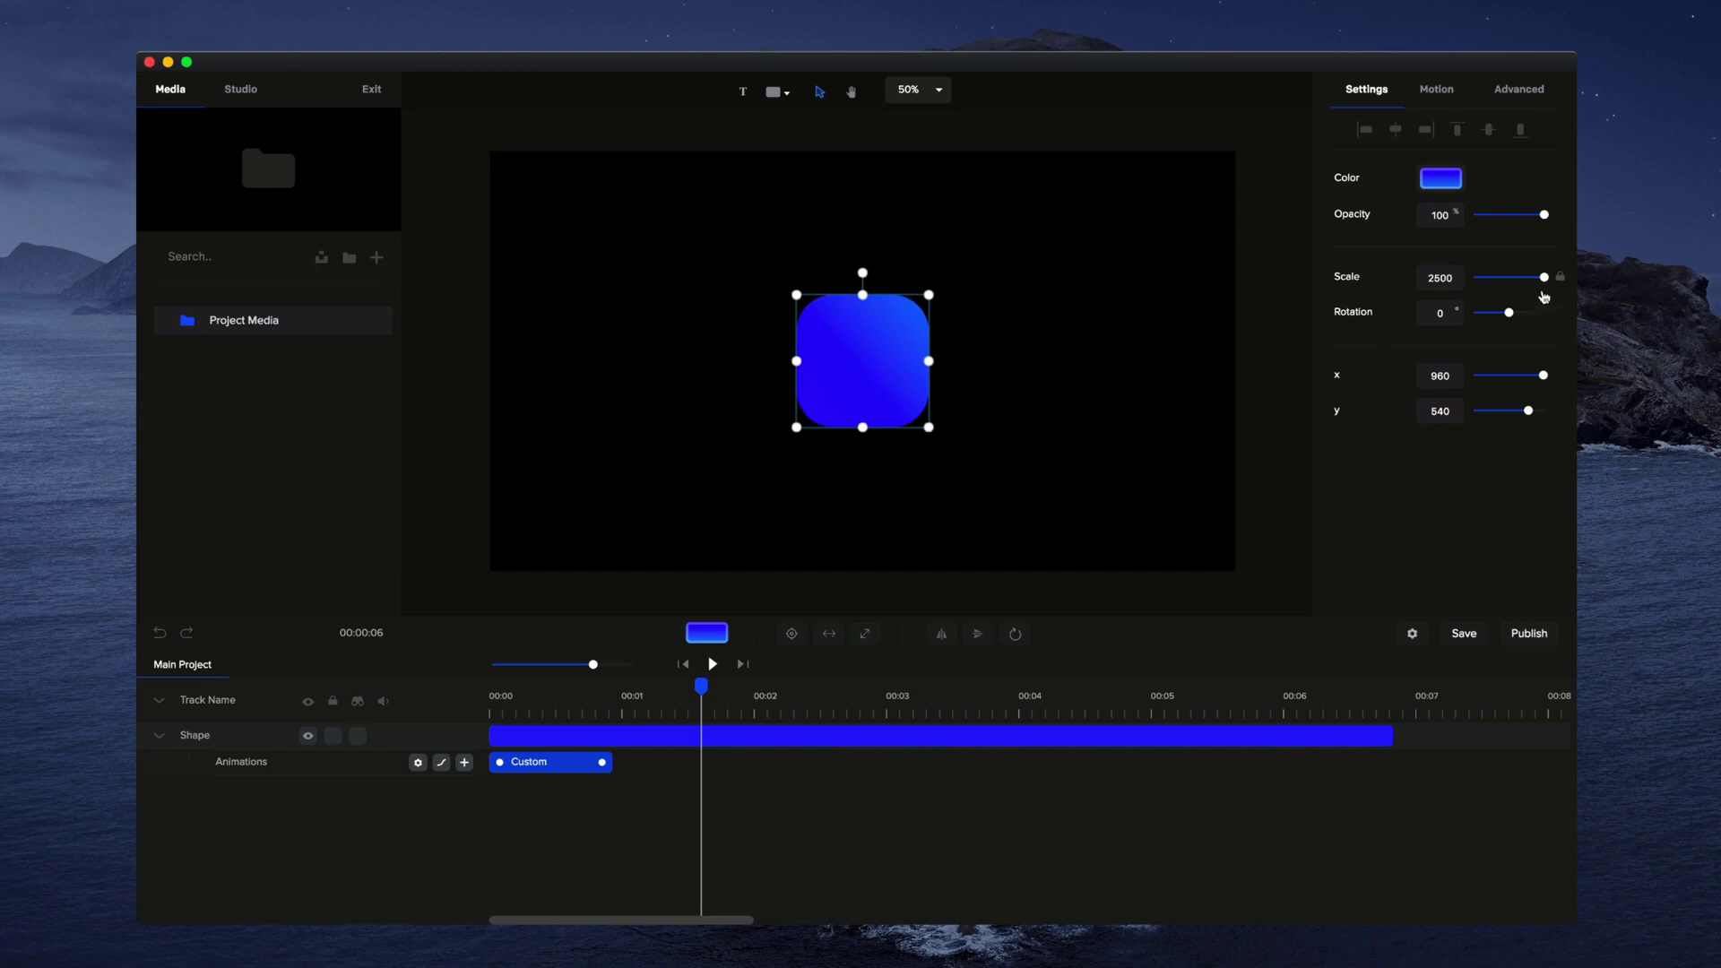
- Enlarge the square's final scale from 2500 to 3414 and replay the spinning grow-in
drag(934, 434, 991, 466)
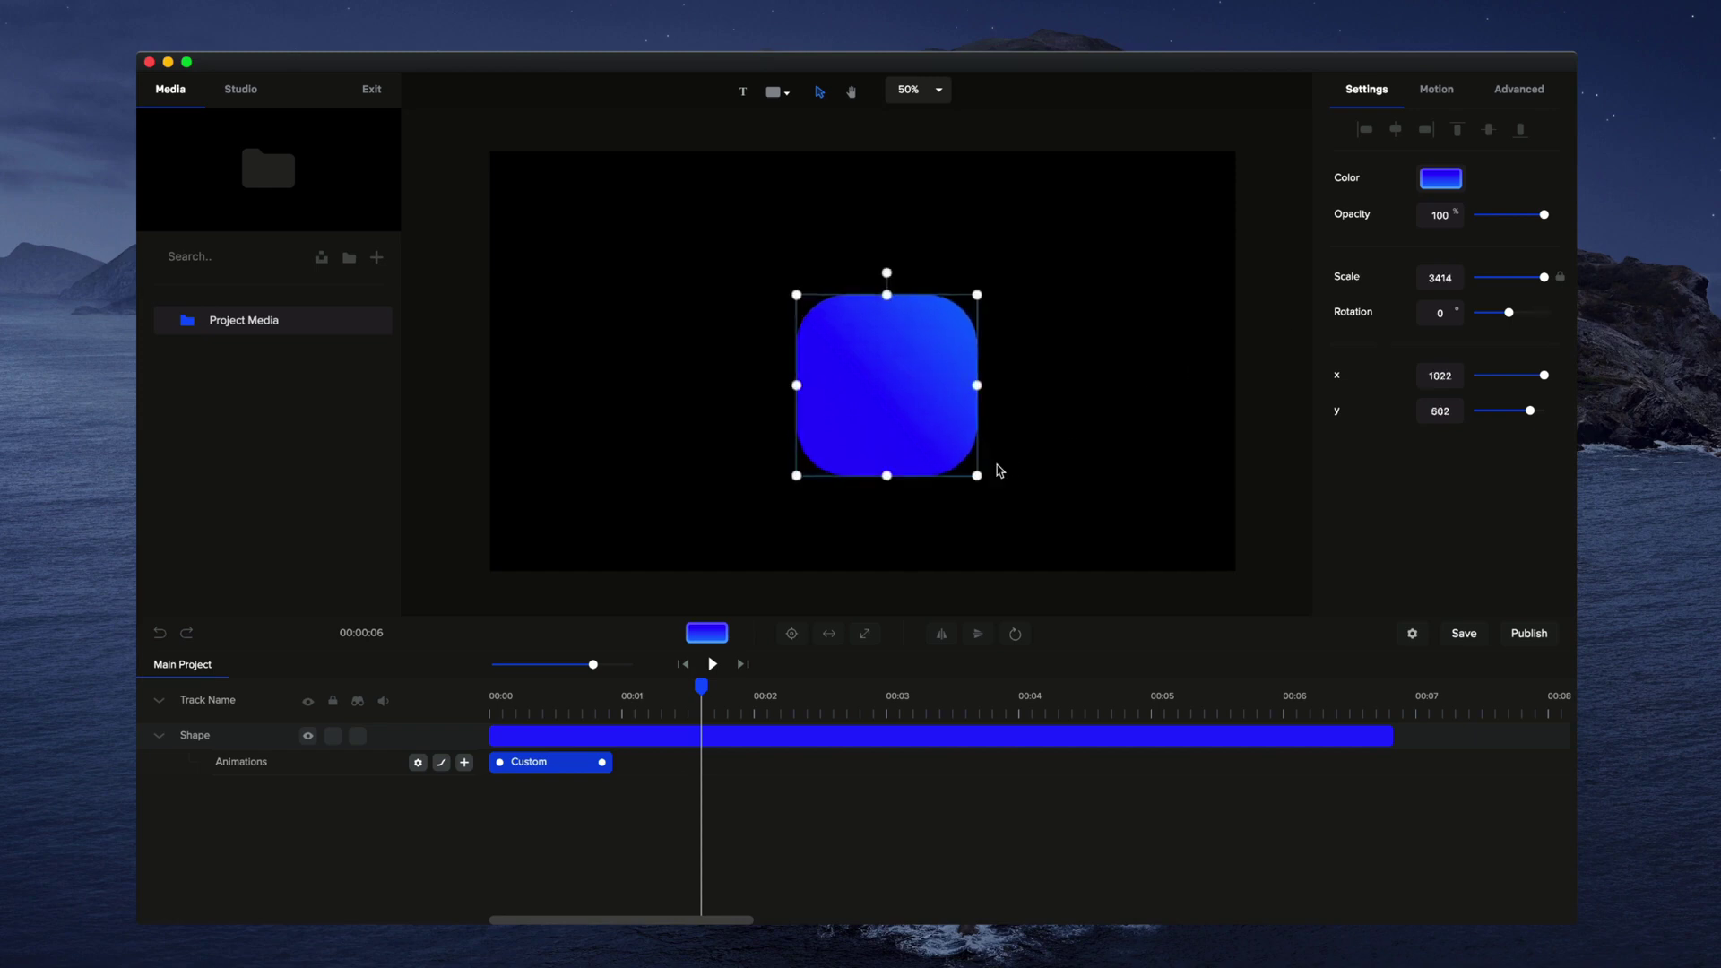
click(914, 553)
drag(704, 688, 494, 690)
click(712, 664)
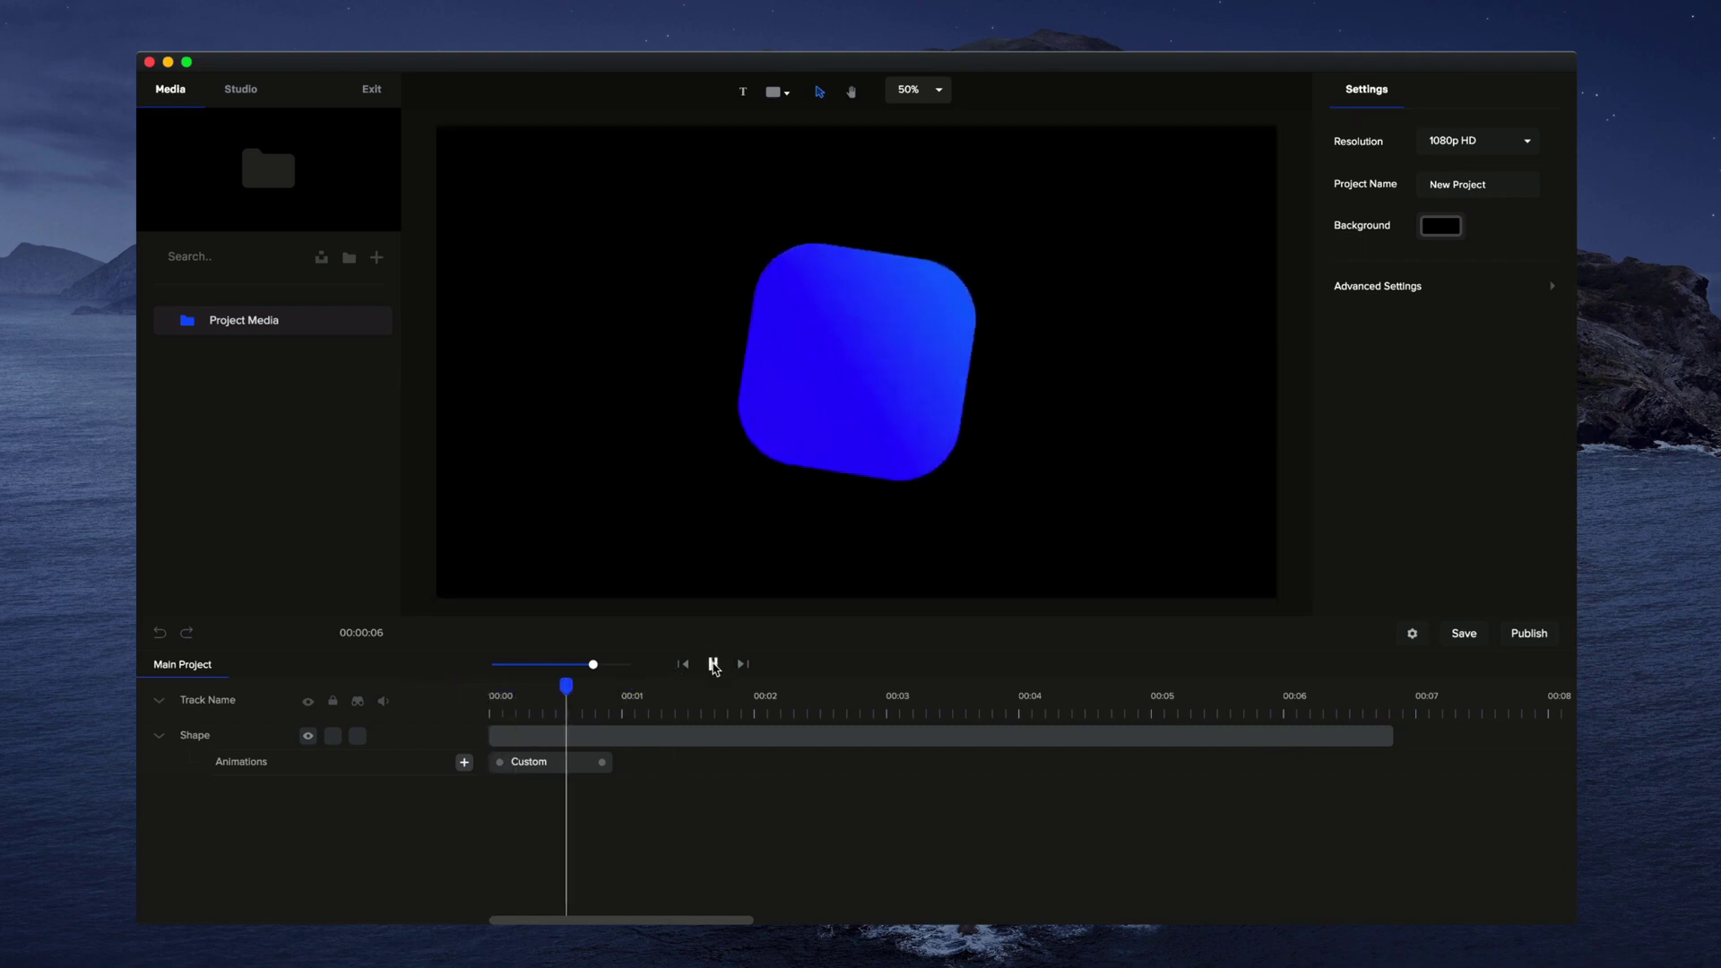
click(713, 664)
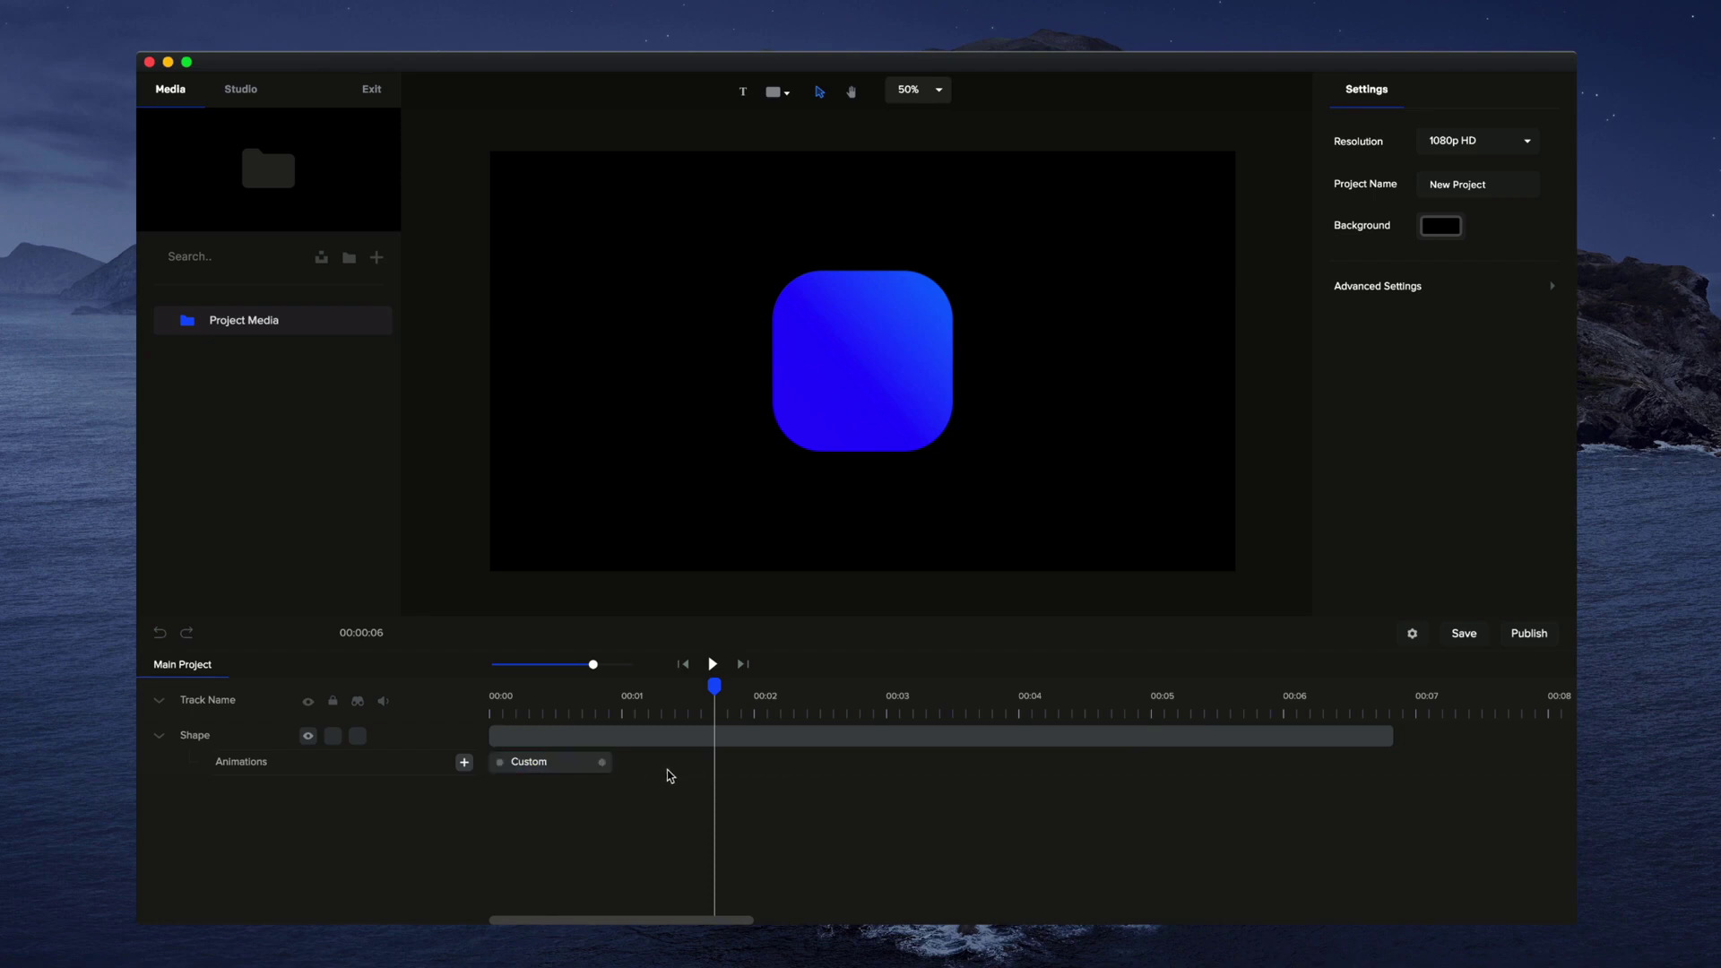
- Add a second, shorter Custom animation animating Position, starting slightly earlier
click(464, 763)
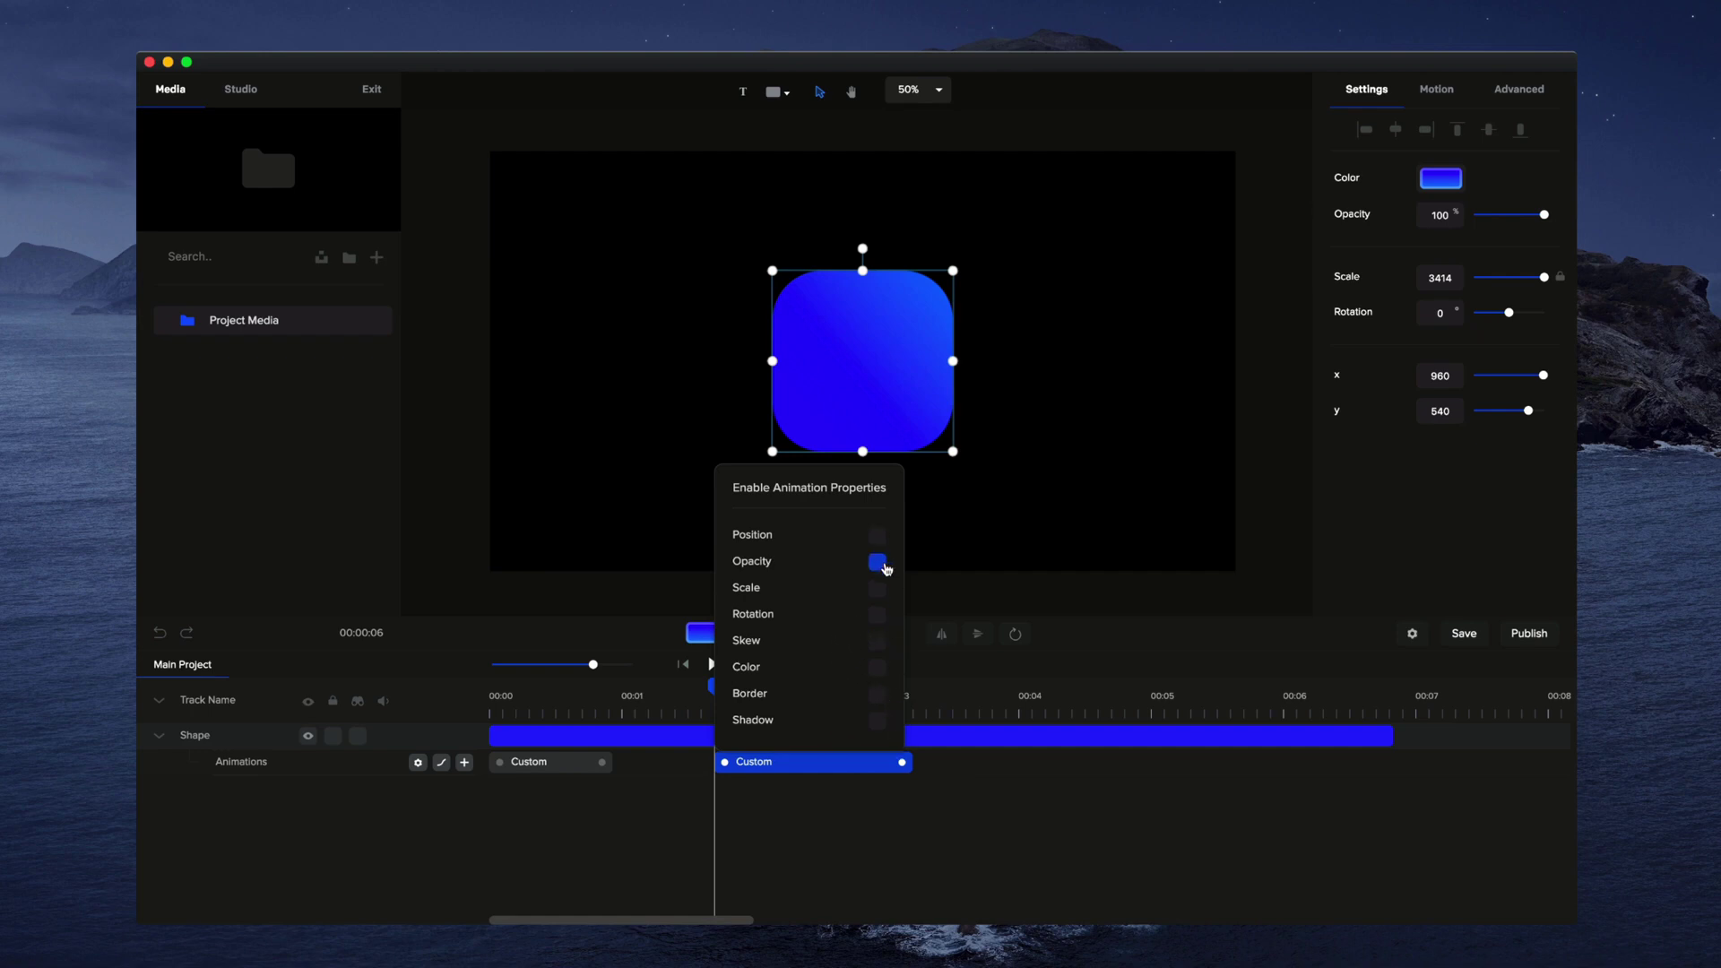
click(877, 535)
click(893, 833)
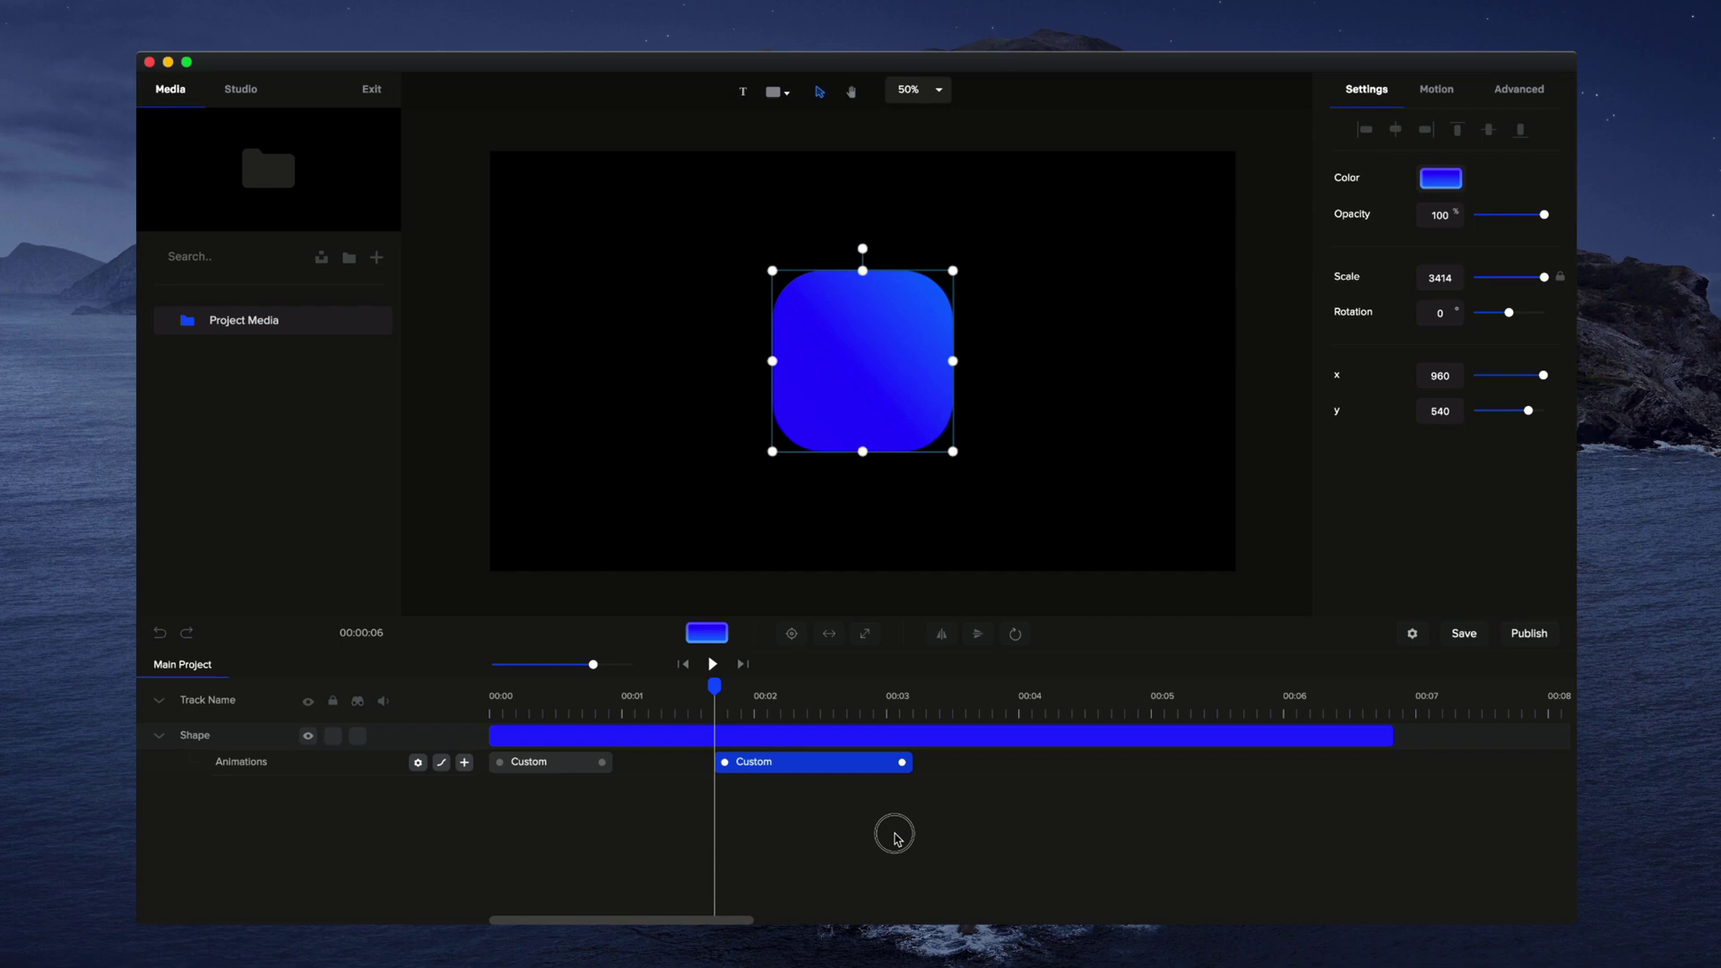
drag(833, 761, 787, 762)
click(804, 686)
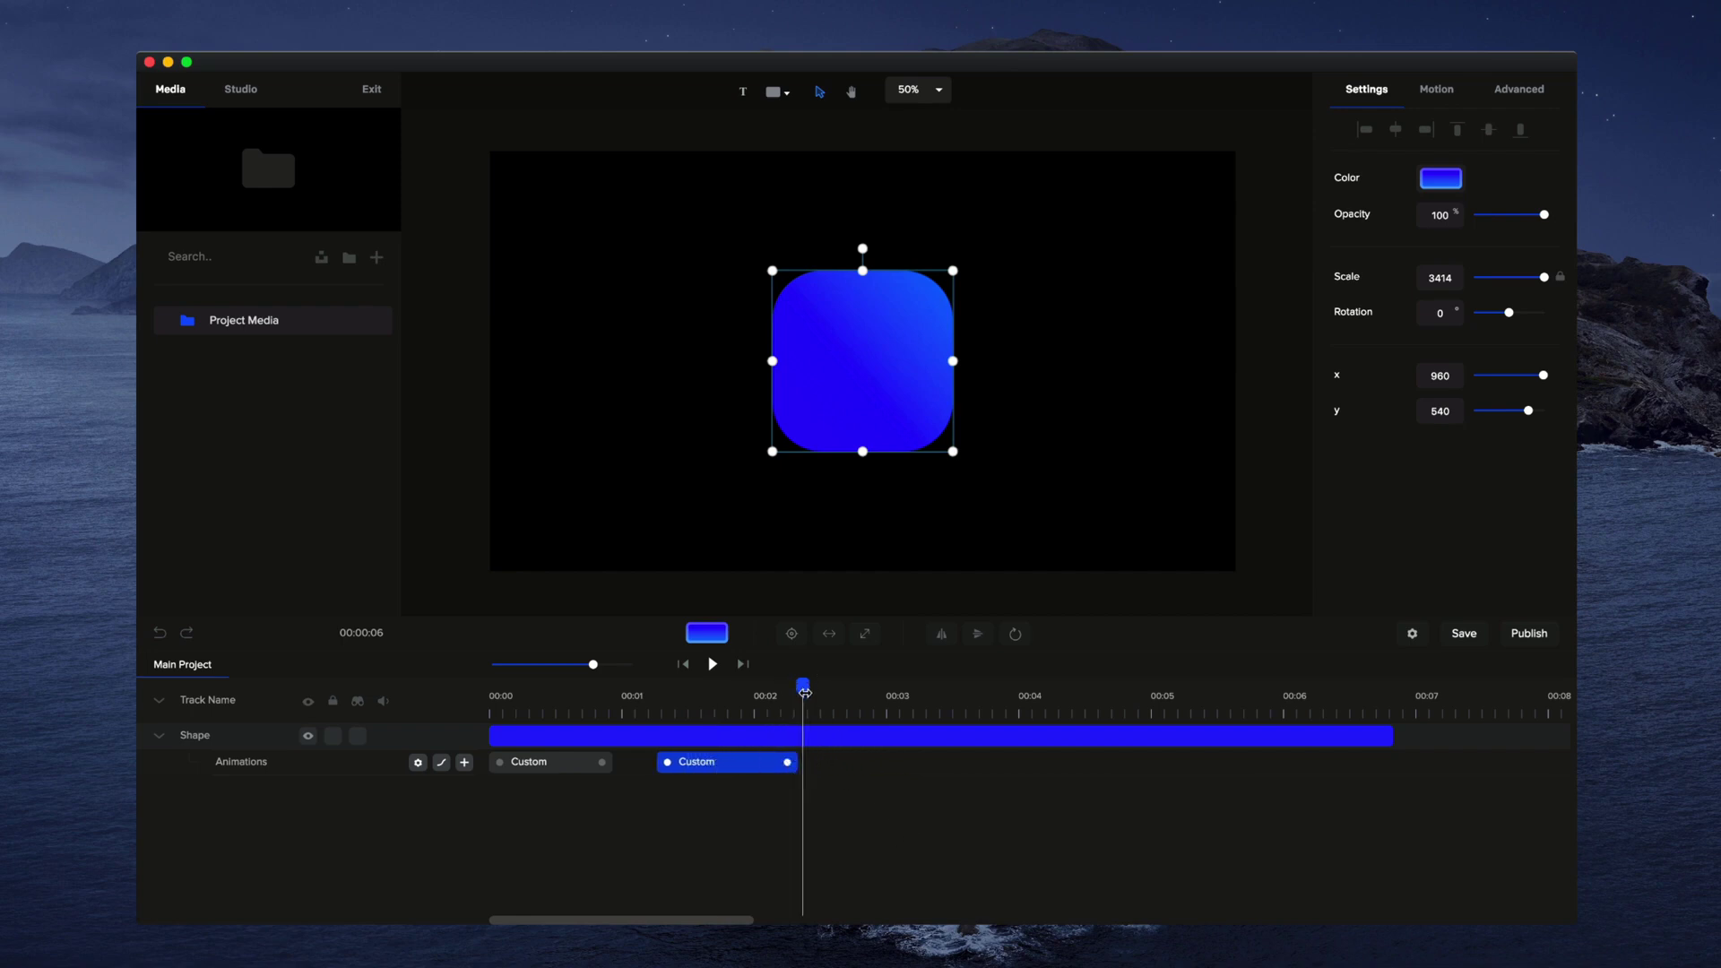
mouse_move(804, 690)
mouse_down()
mouse_move(698, 691)
mouse_move(825, 708)
mouse_move(809, 713)
mouse_up()
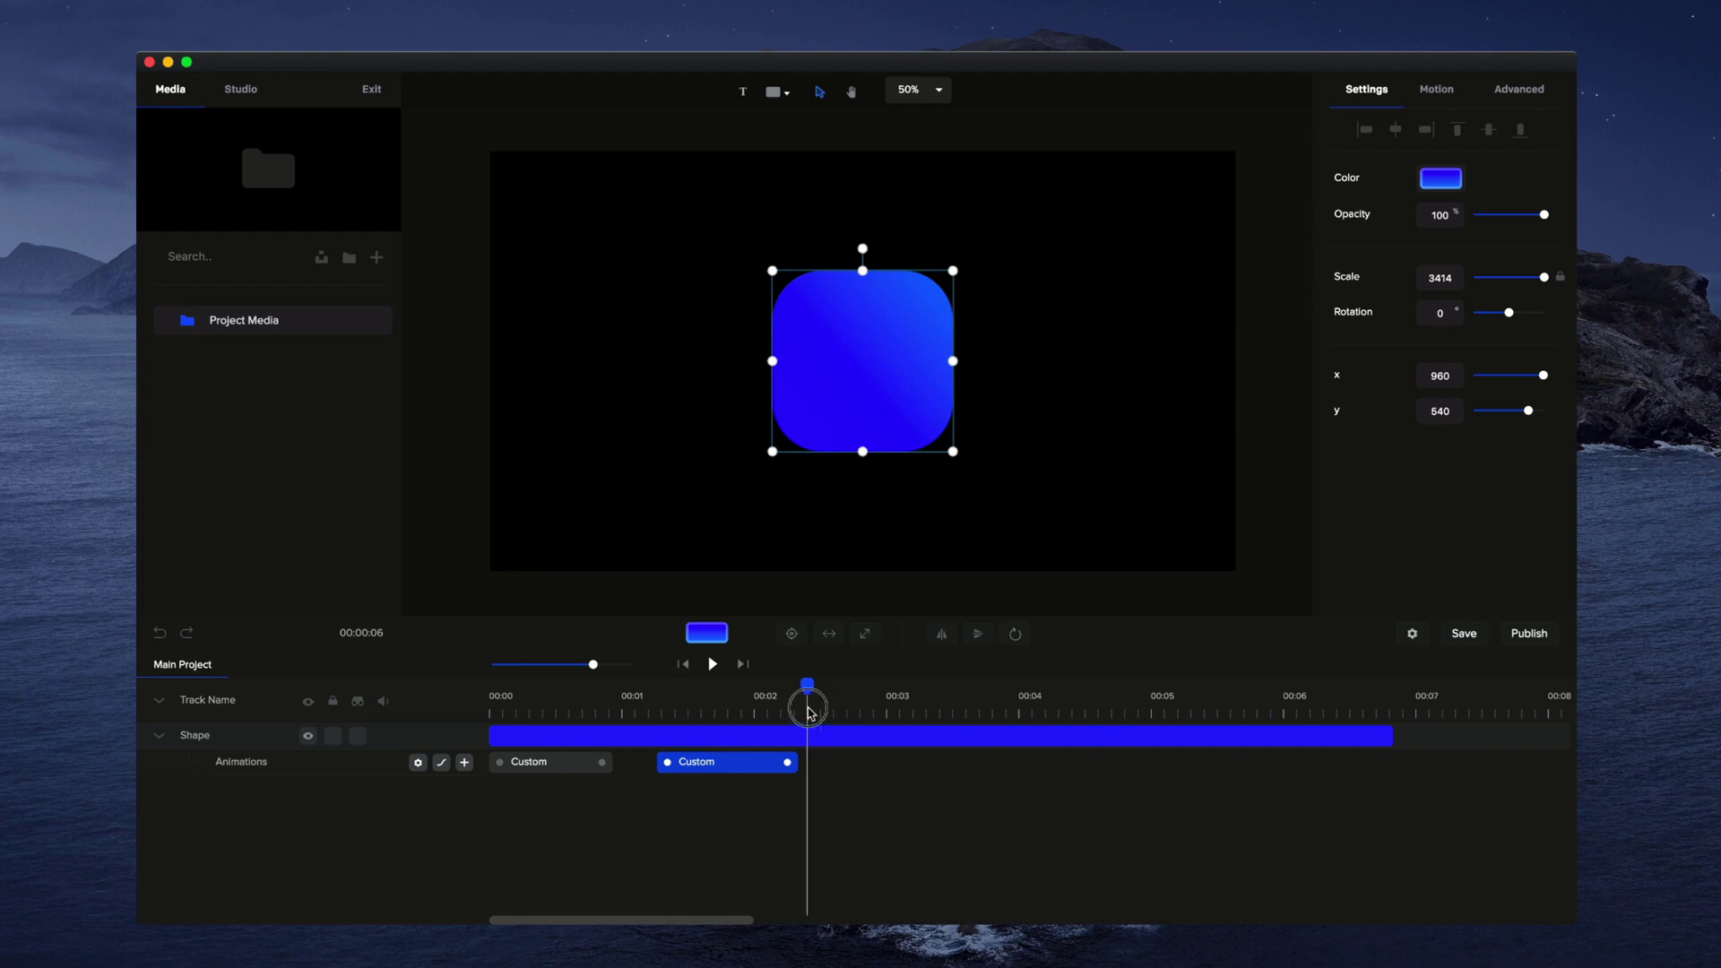
- Slide the square left to x -290 off the canvas and preview from the start
scroll(906, 448, down, 5)
scroll(905, 448, up, 3)
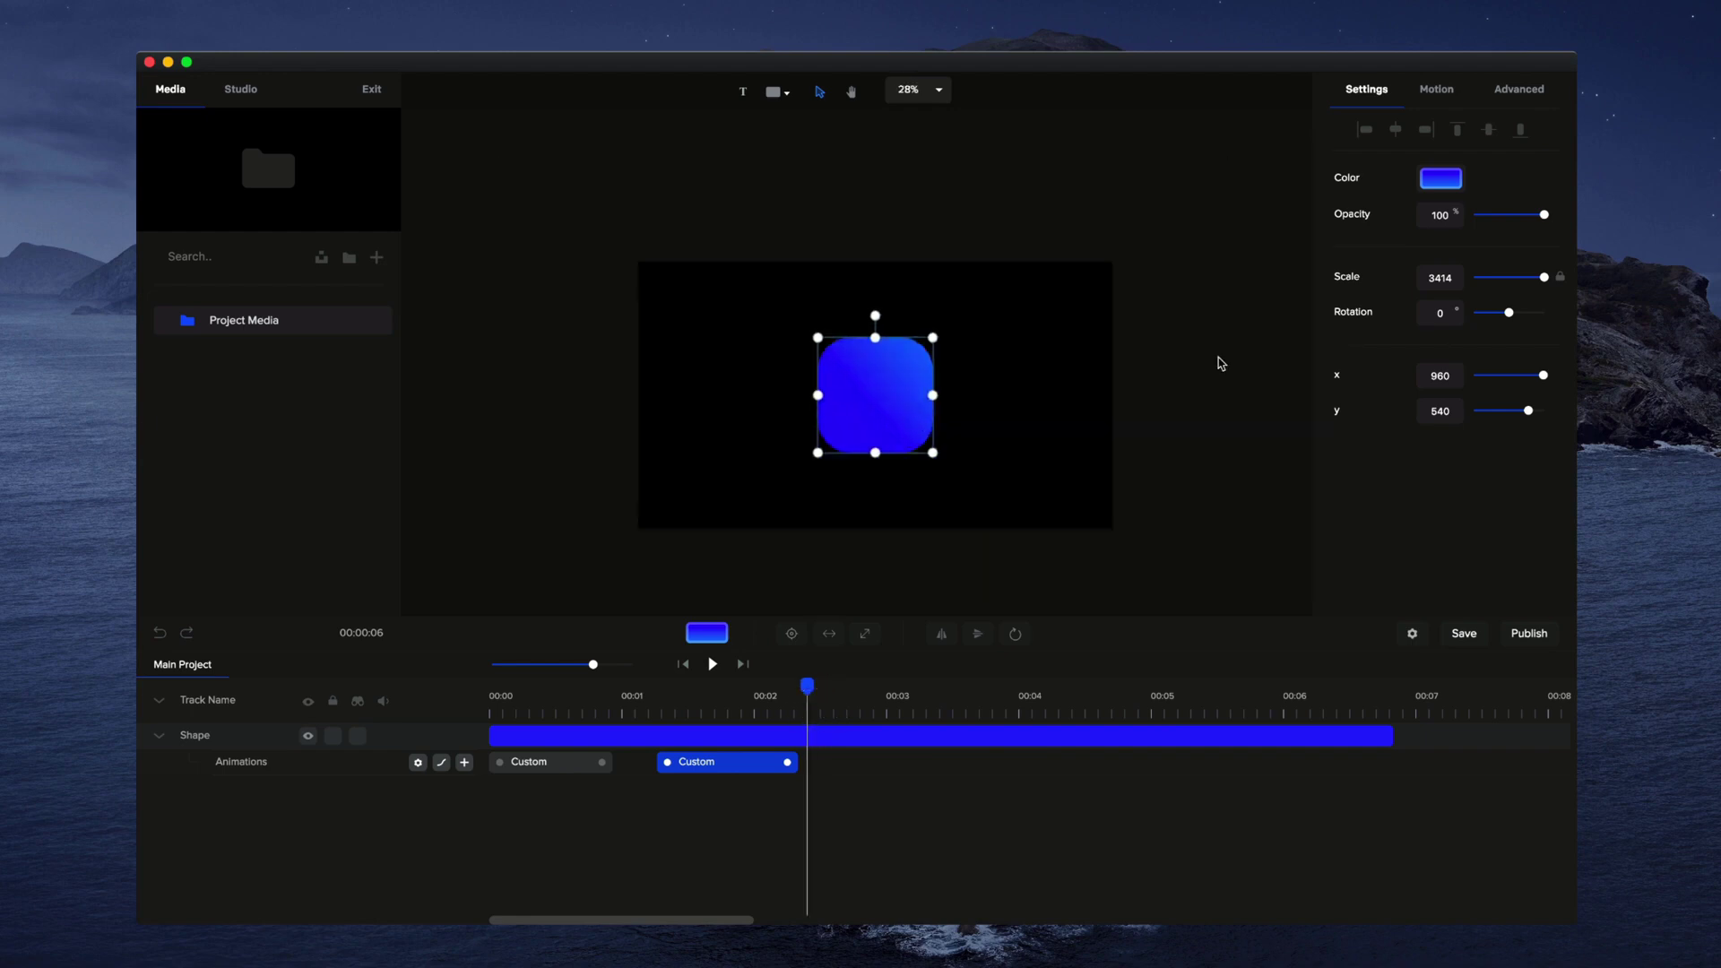
drag(1542, 376, 1498, 379)
scroll(906, 508, up, 2)
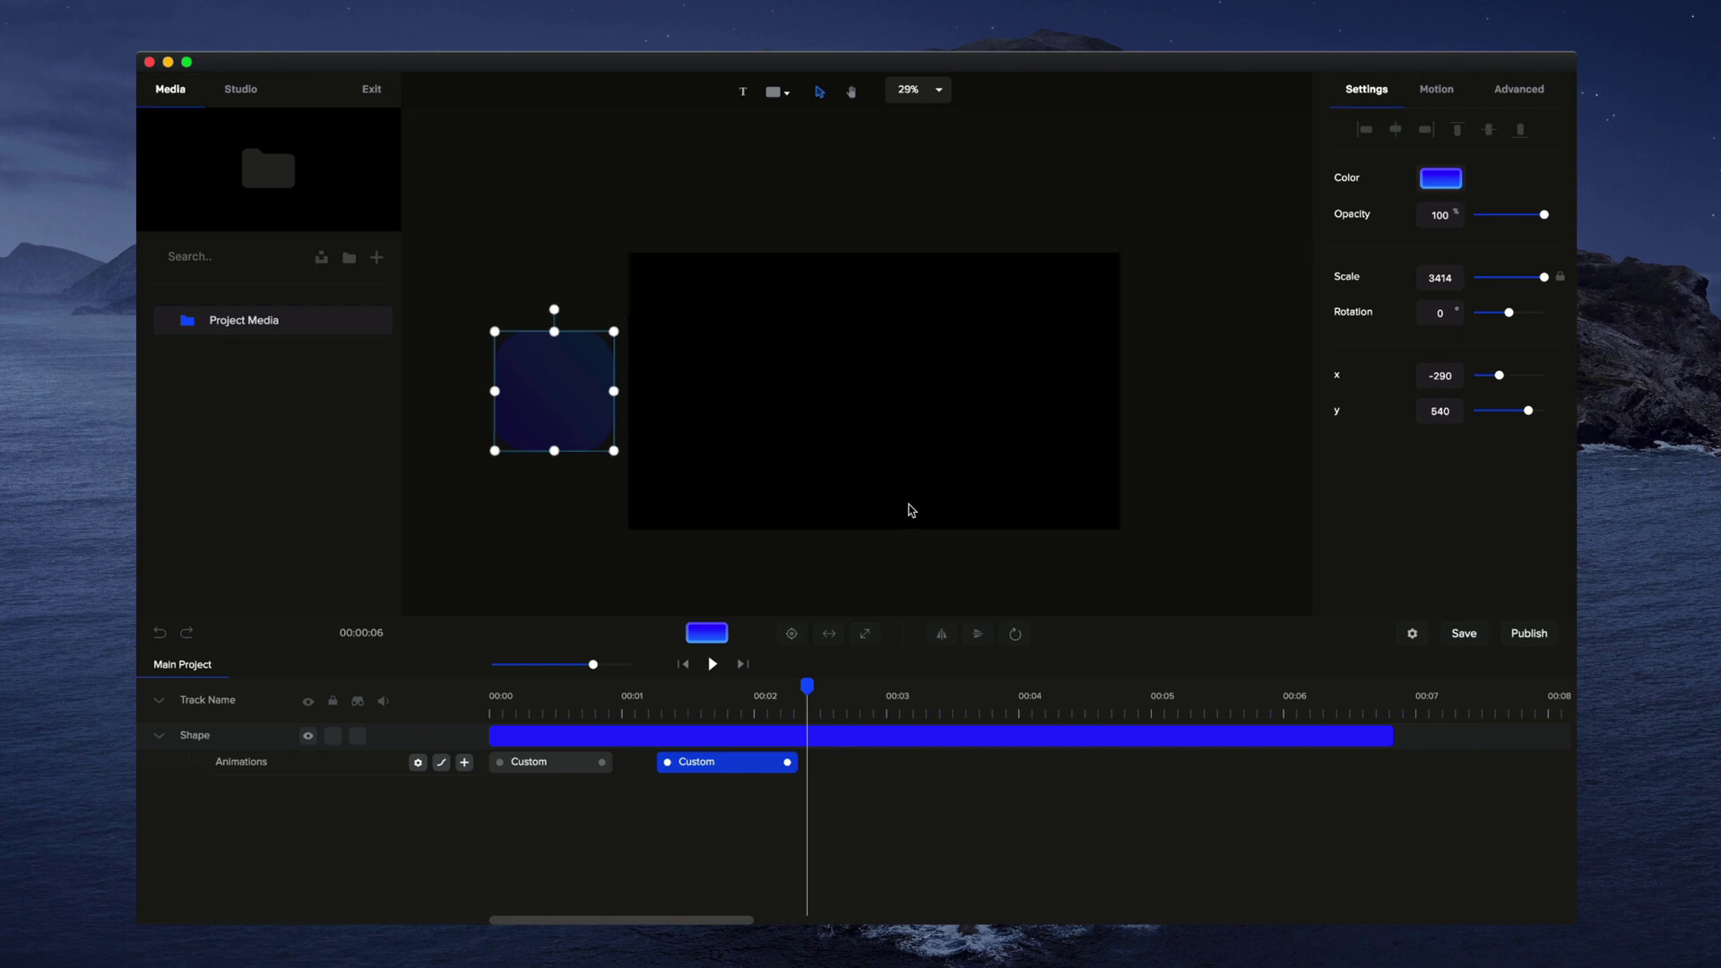
drag(810, 683, 492, 684)
click(715, 664)
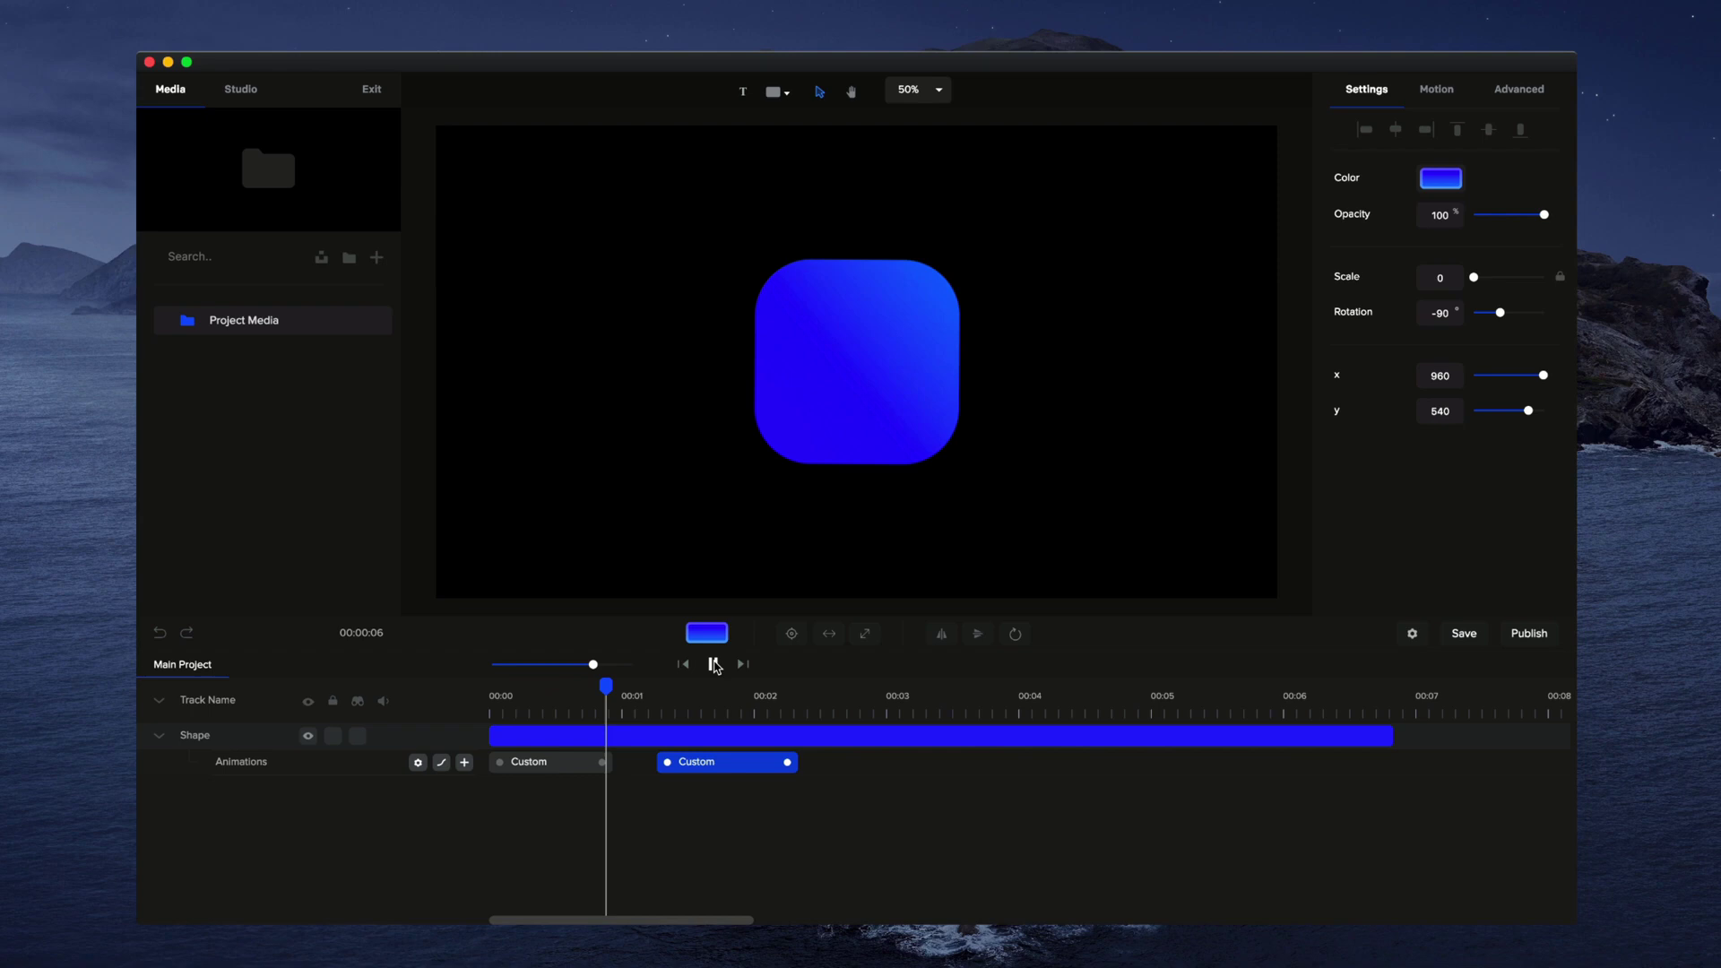
click(712, 664)
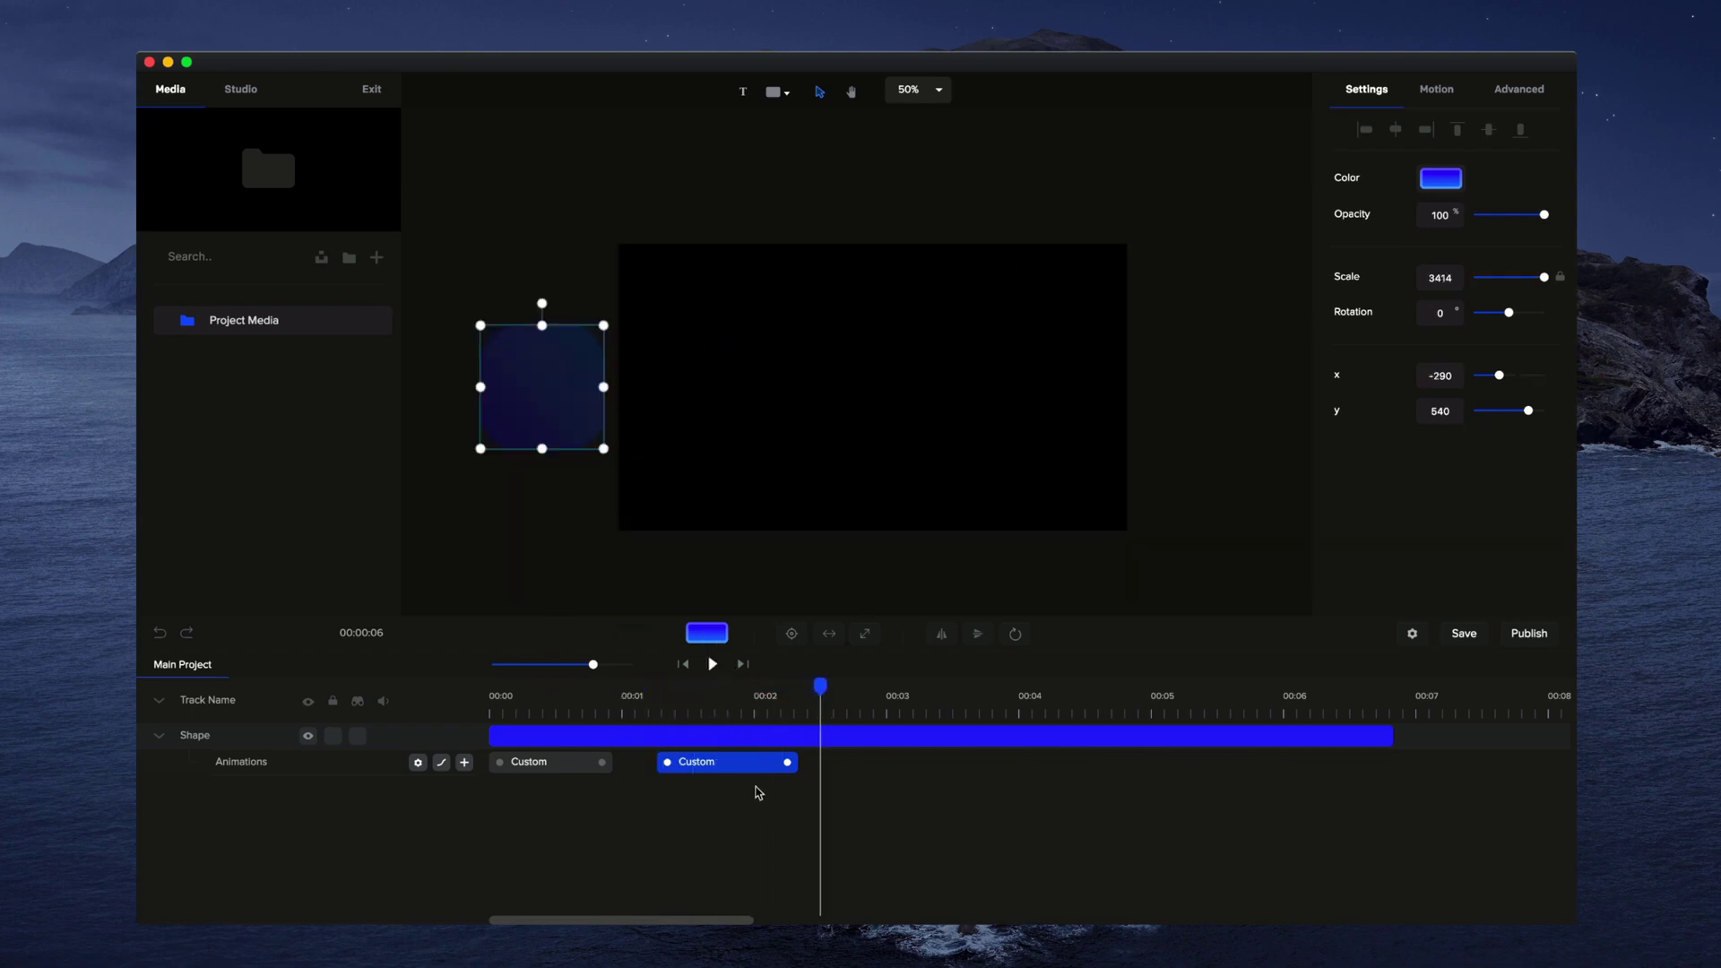
- Give the slide-off Custom animation Power2 easing on Both ends and replay it
drag(822, 686, 696, 689)
click(702, 761)
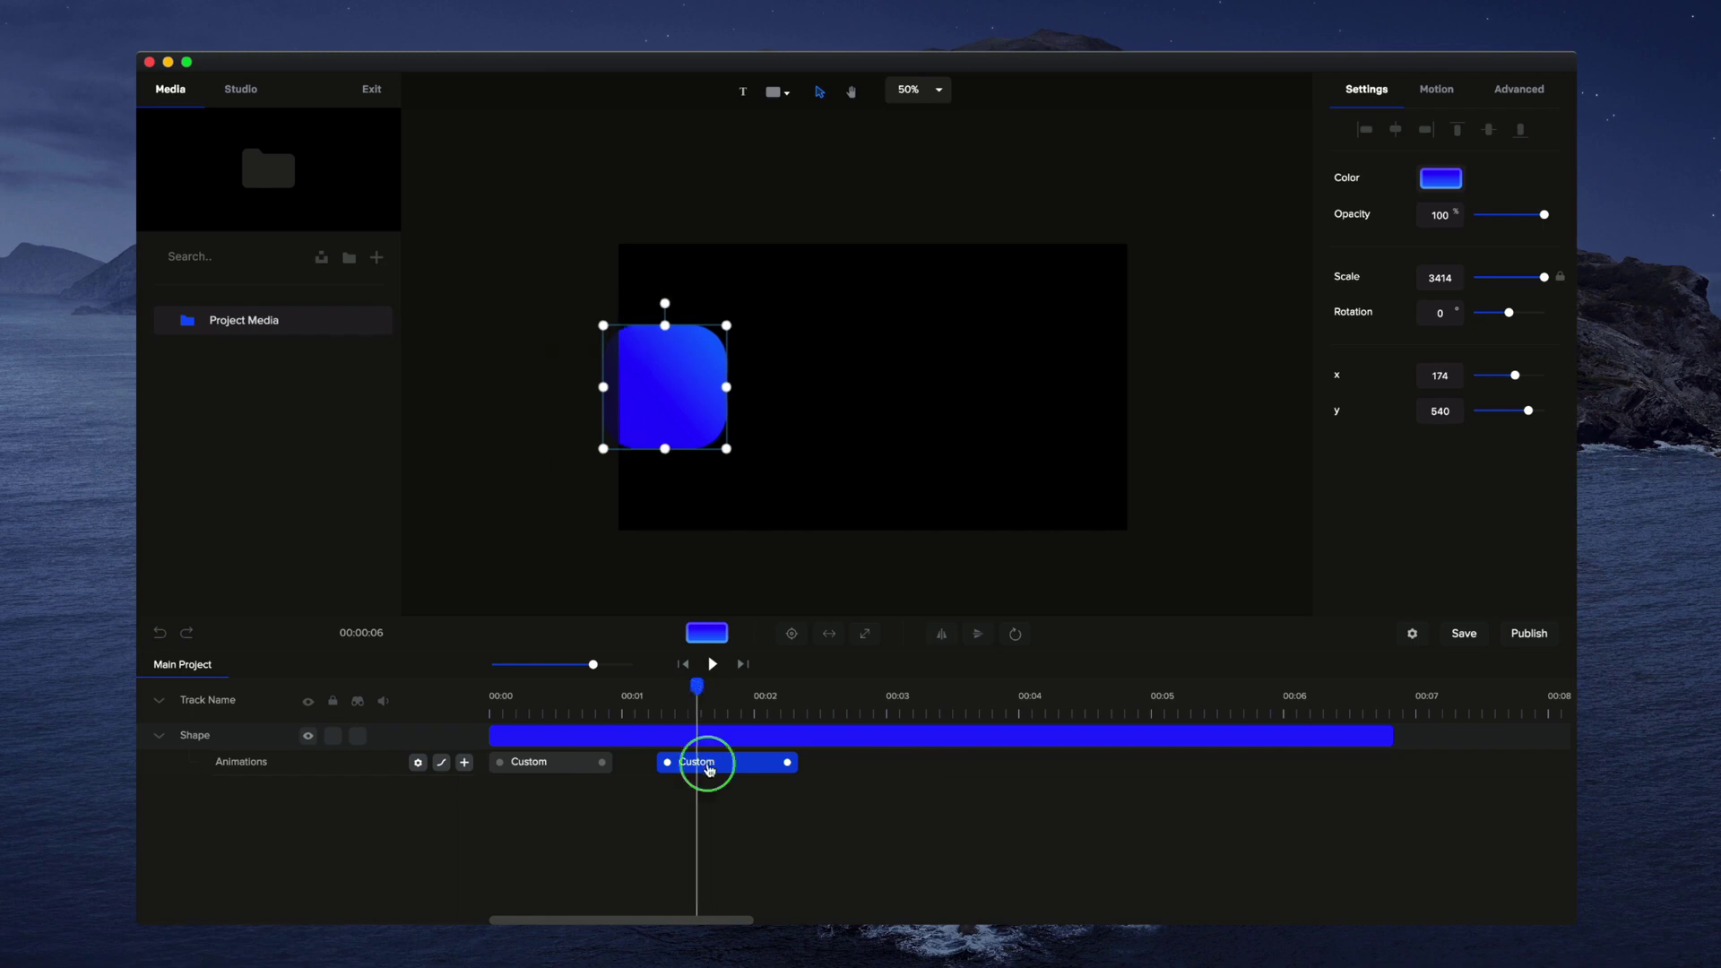
click(768, 638)
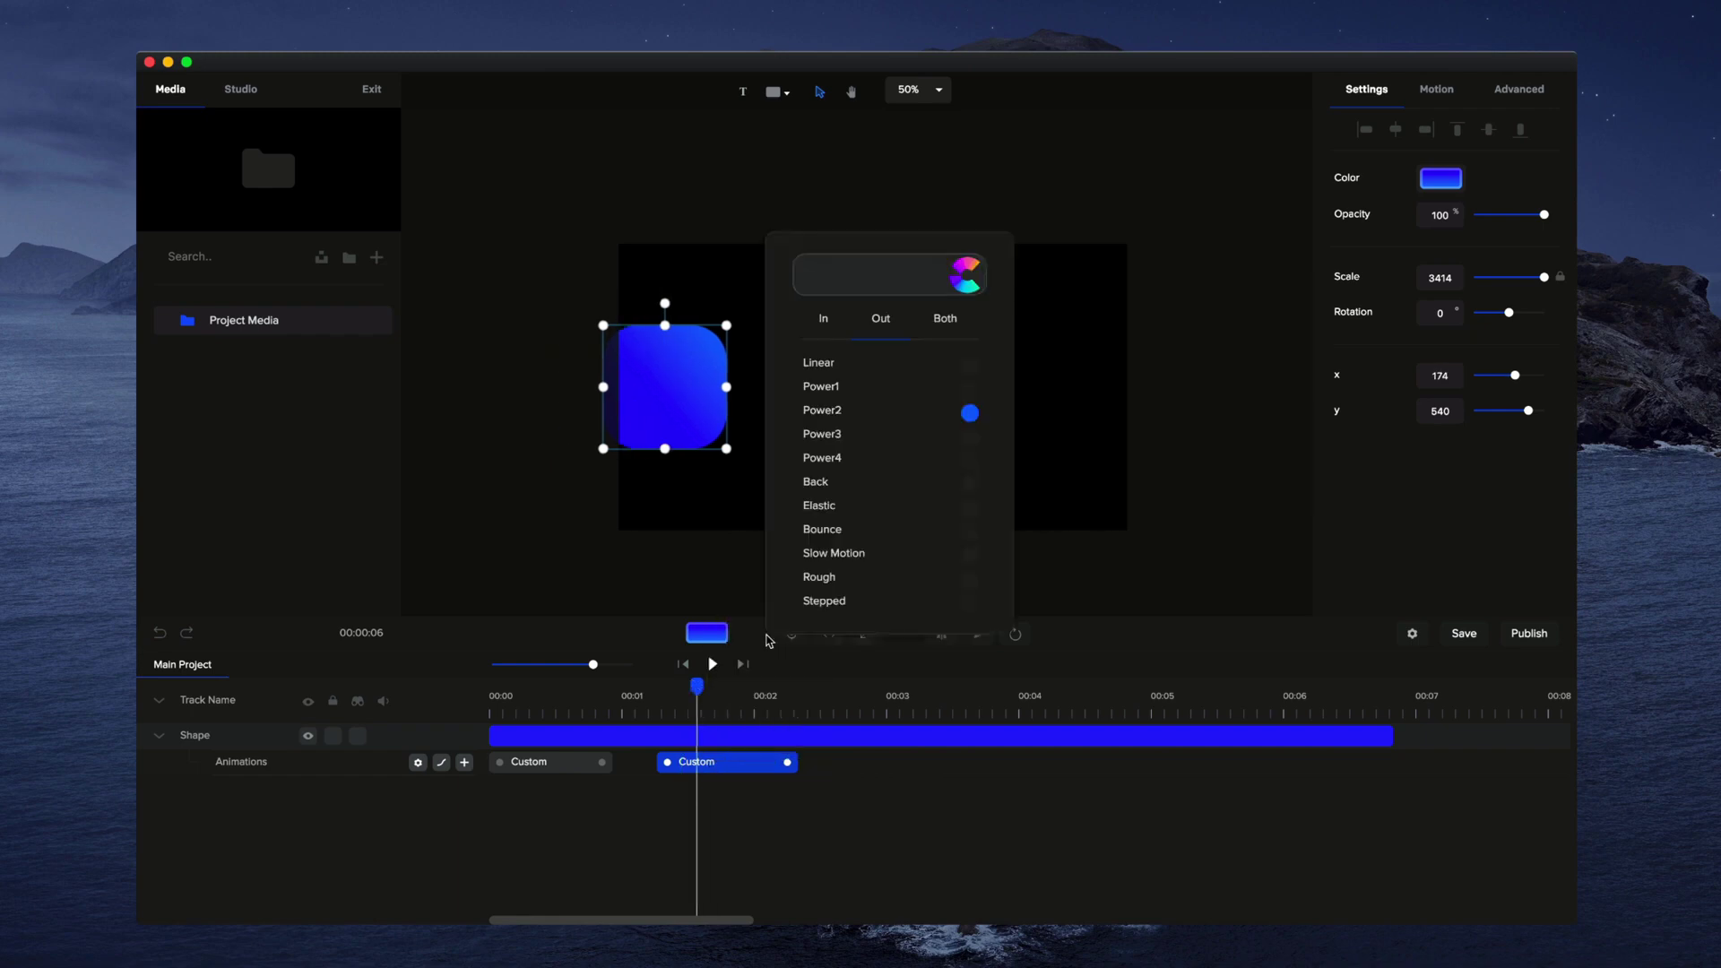
click(953, 323)
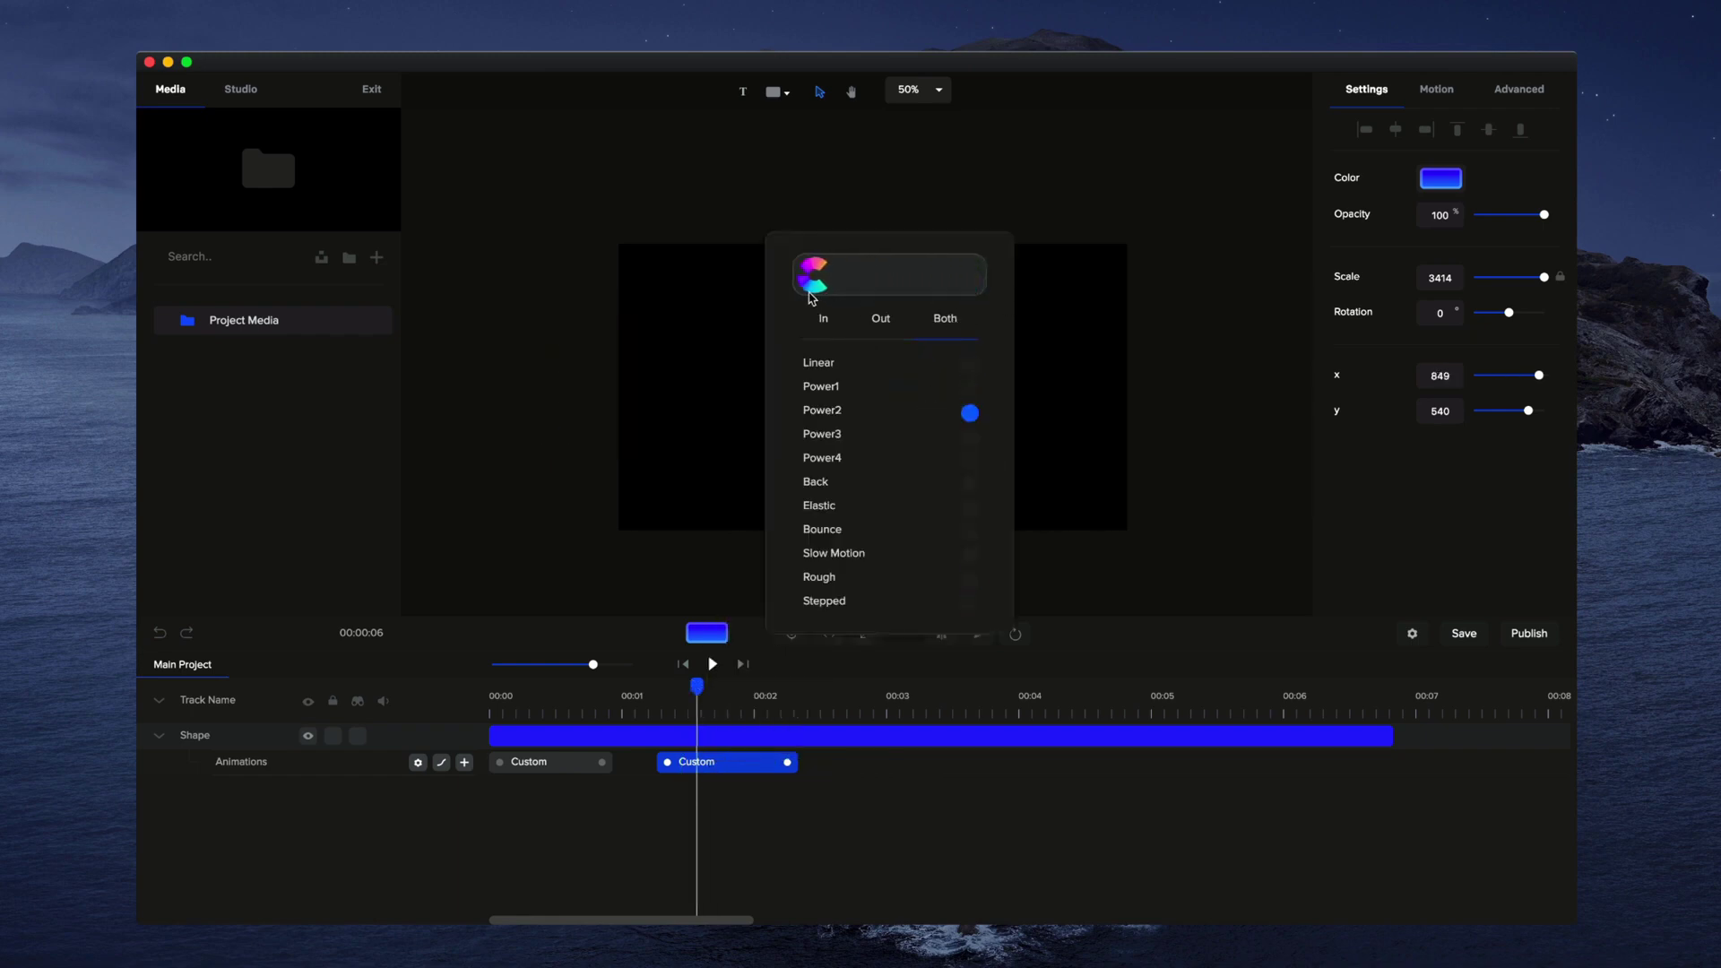
click(969, 873)
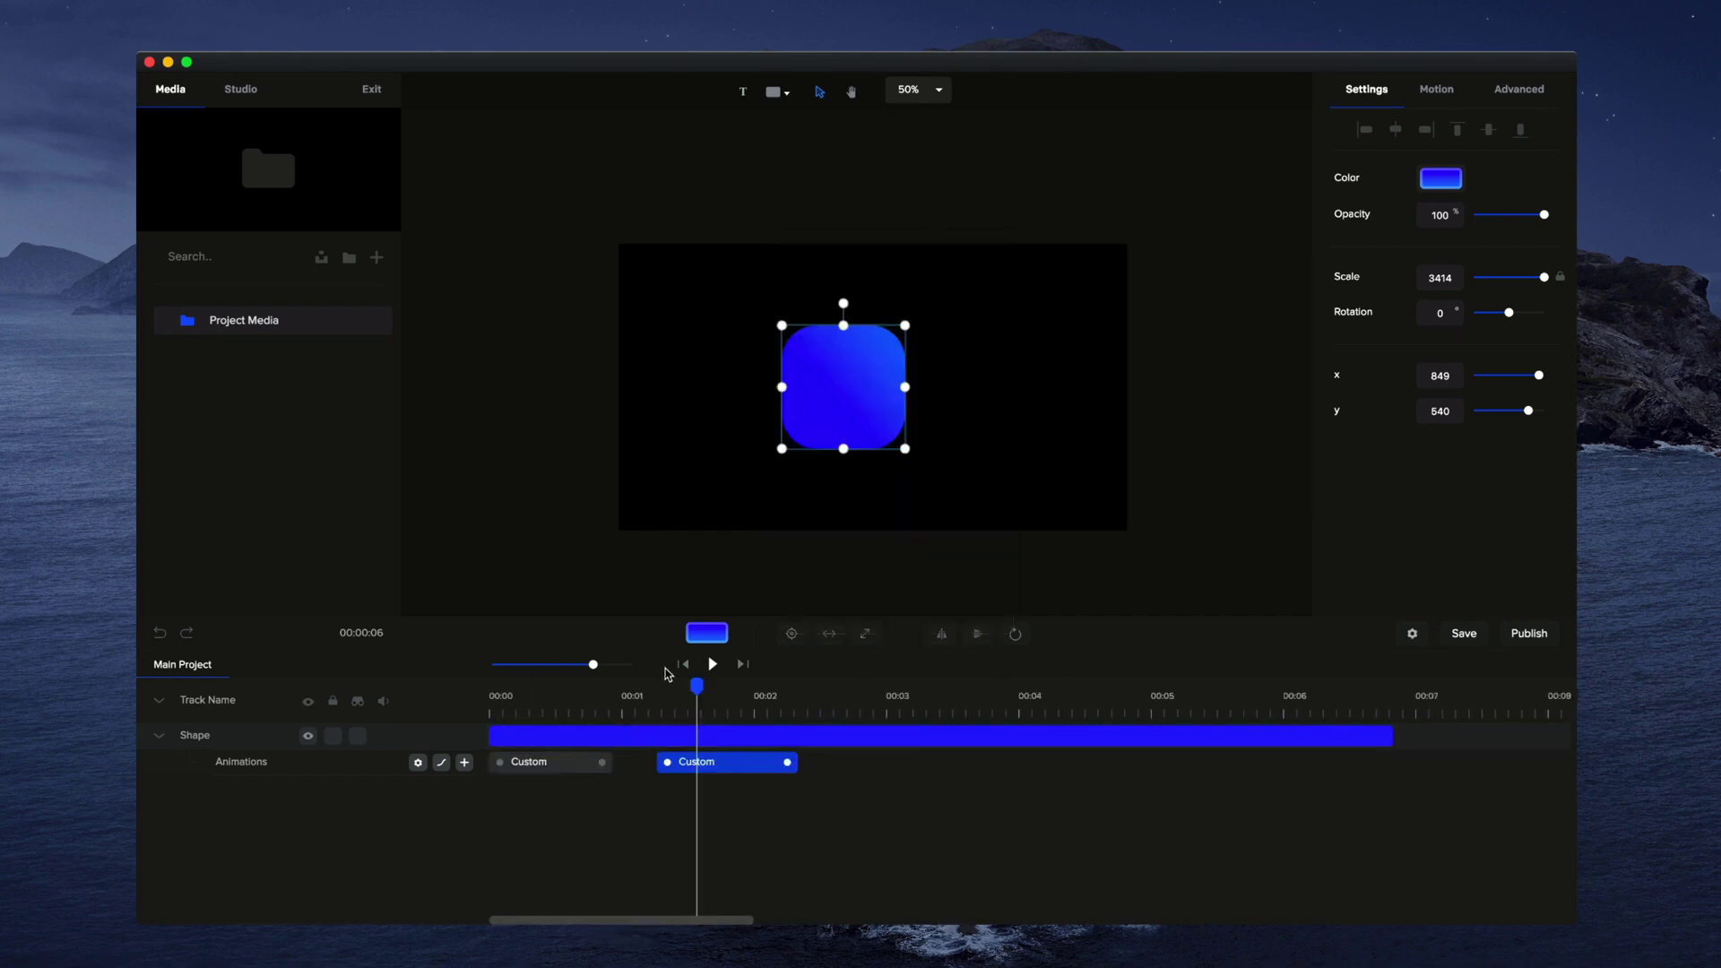
click(713, 665)
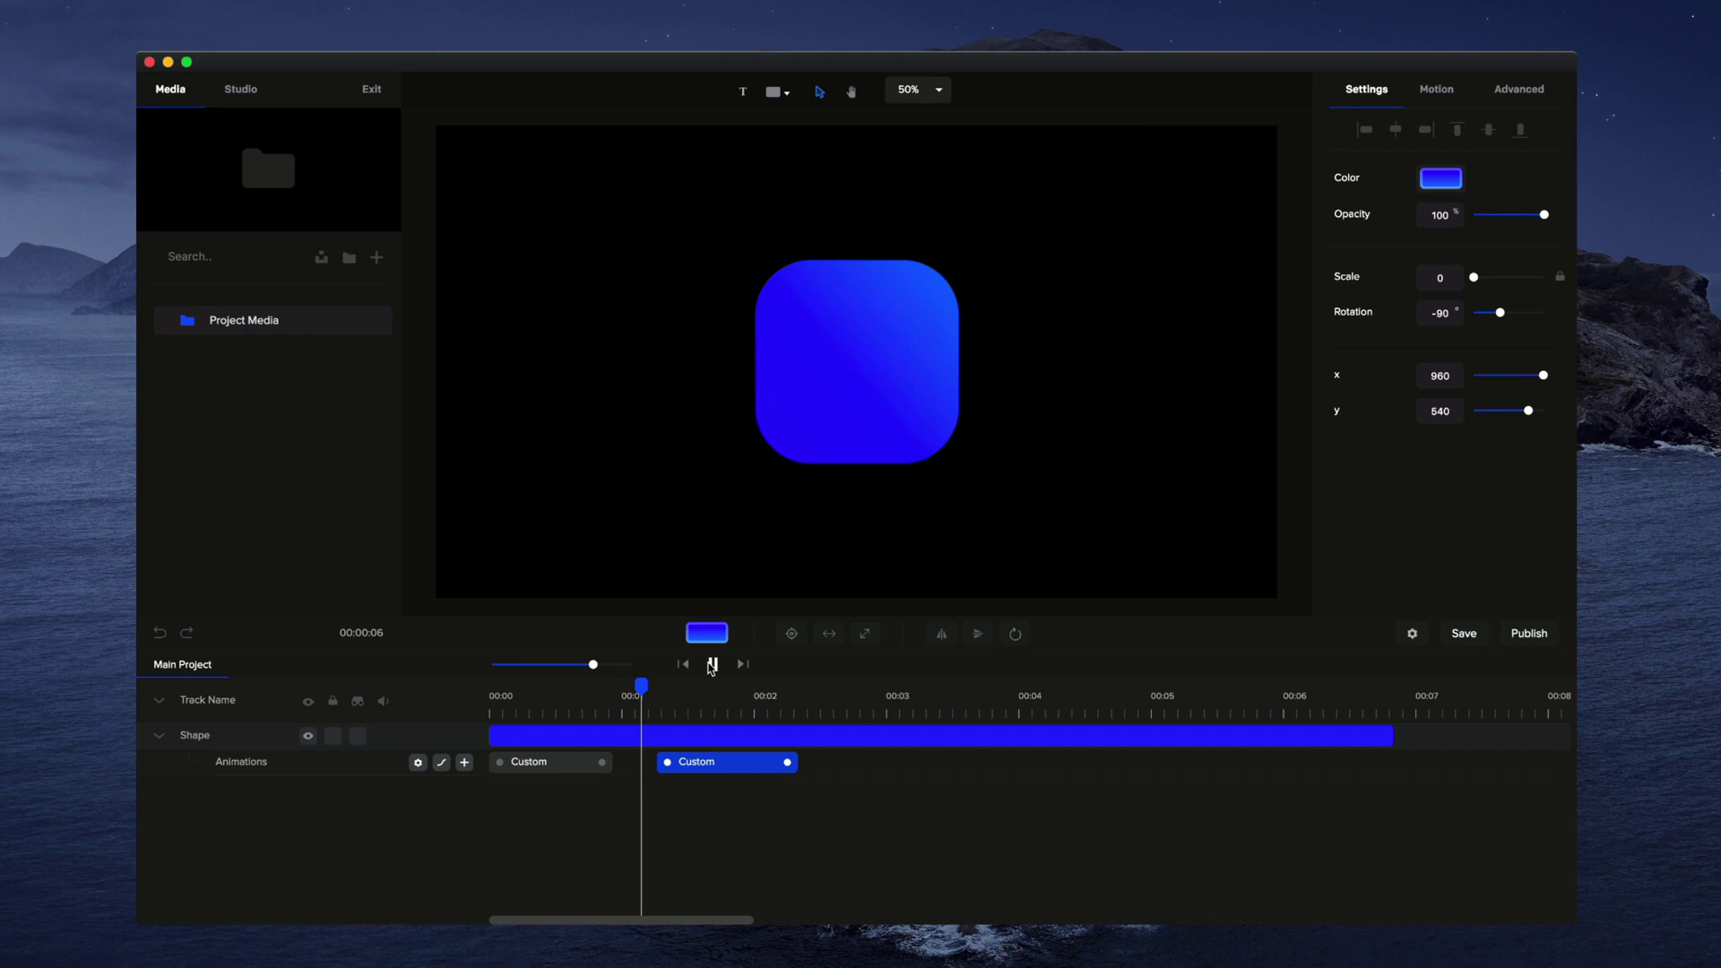
click(711, 664)
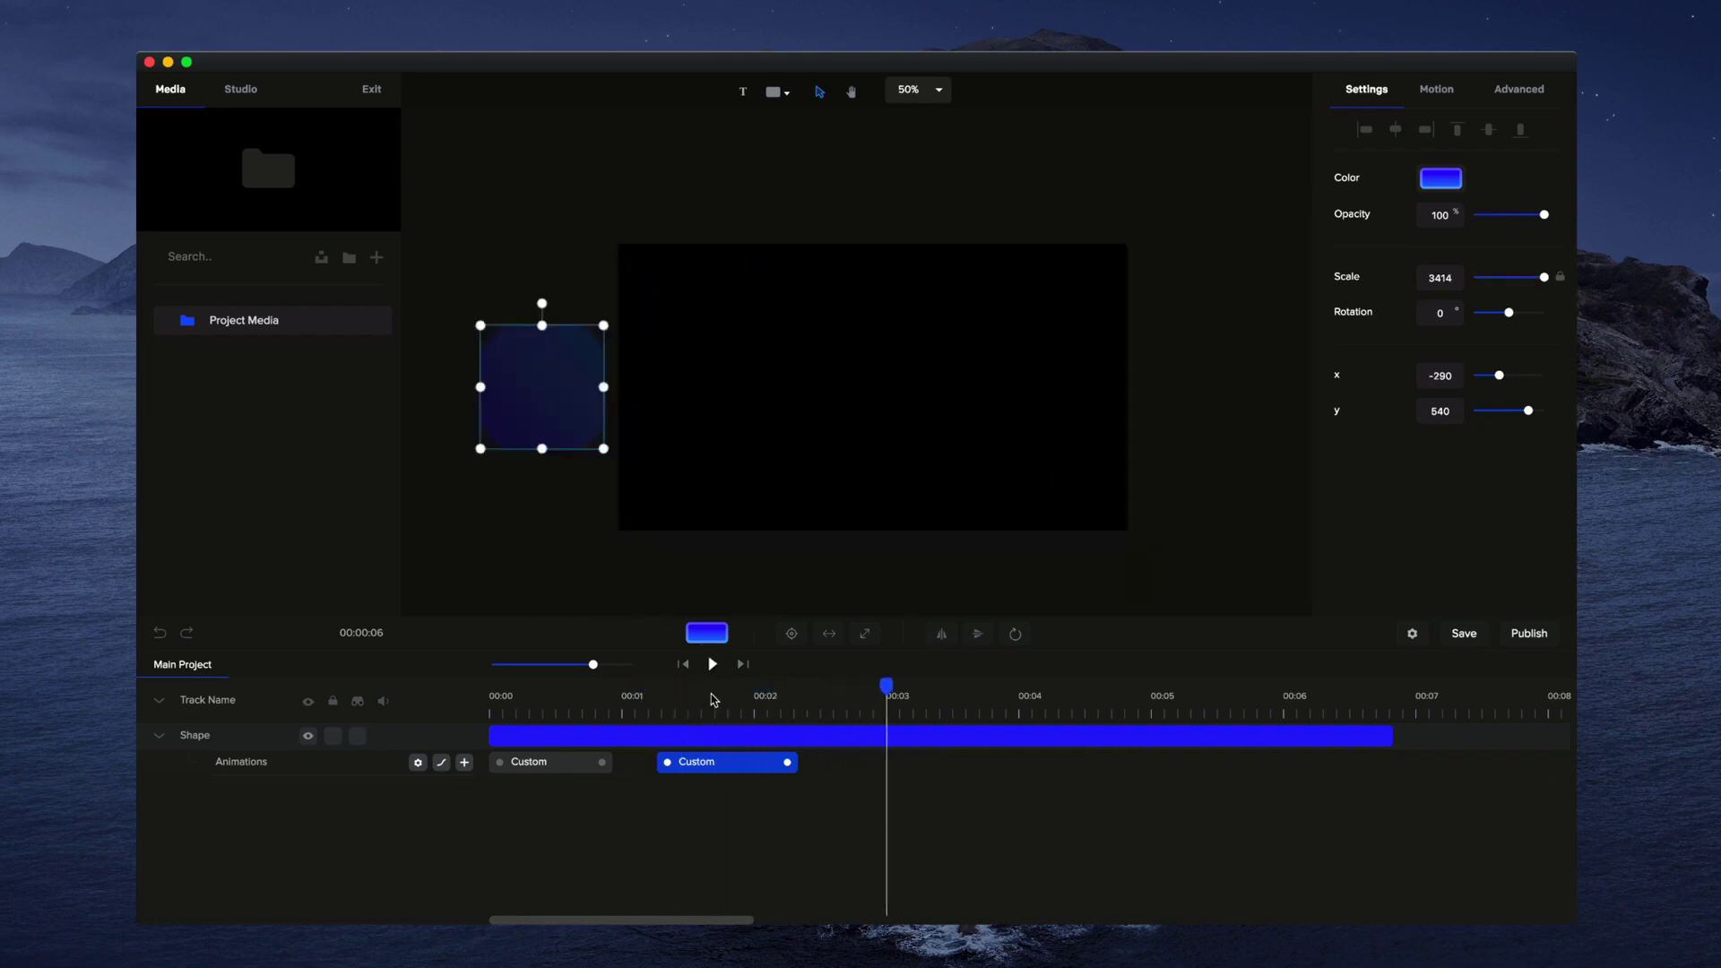
- Lengthen the second Custom clip slightly and replay the slide-off to check its timing
drag(790, 764, 803, 763)
click(704, 665)
click(711, 664)
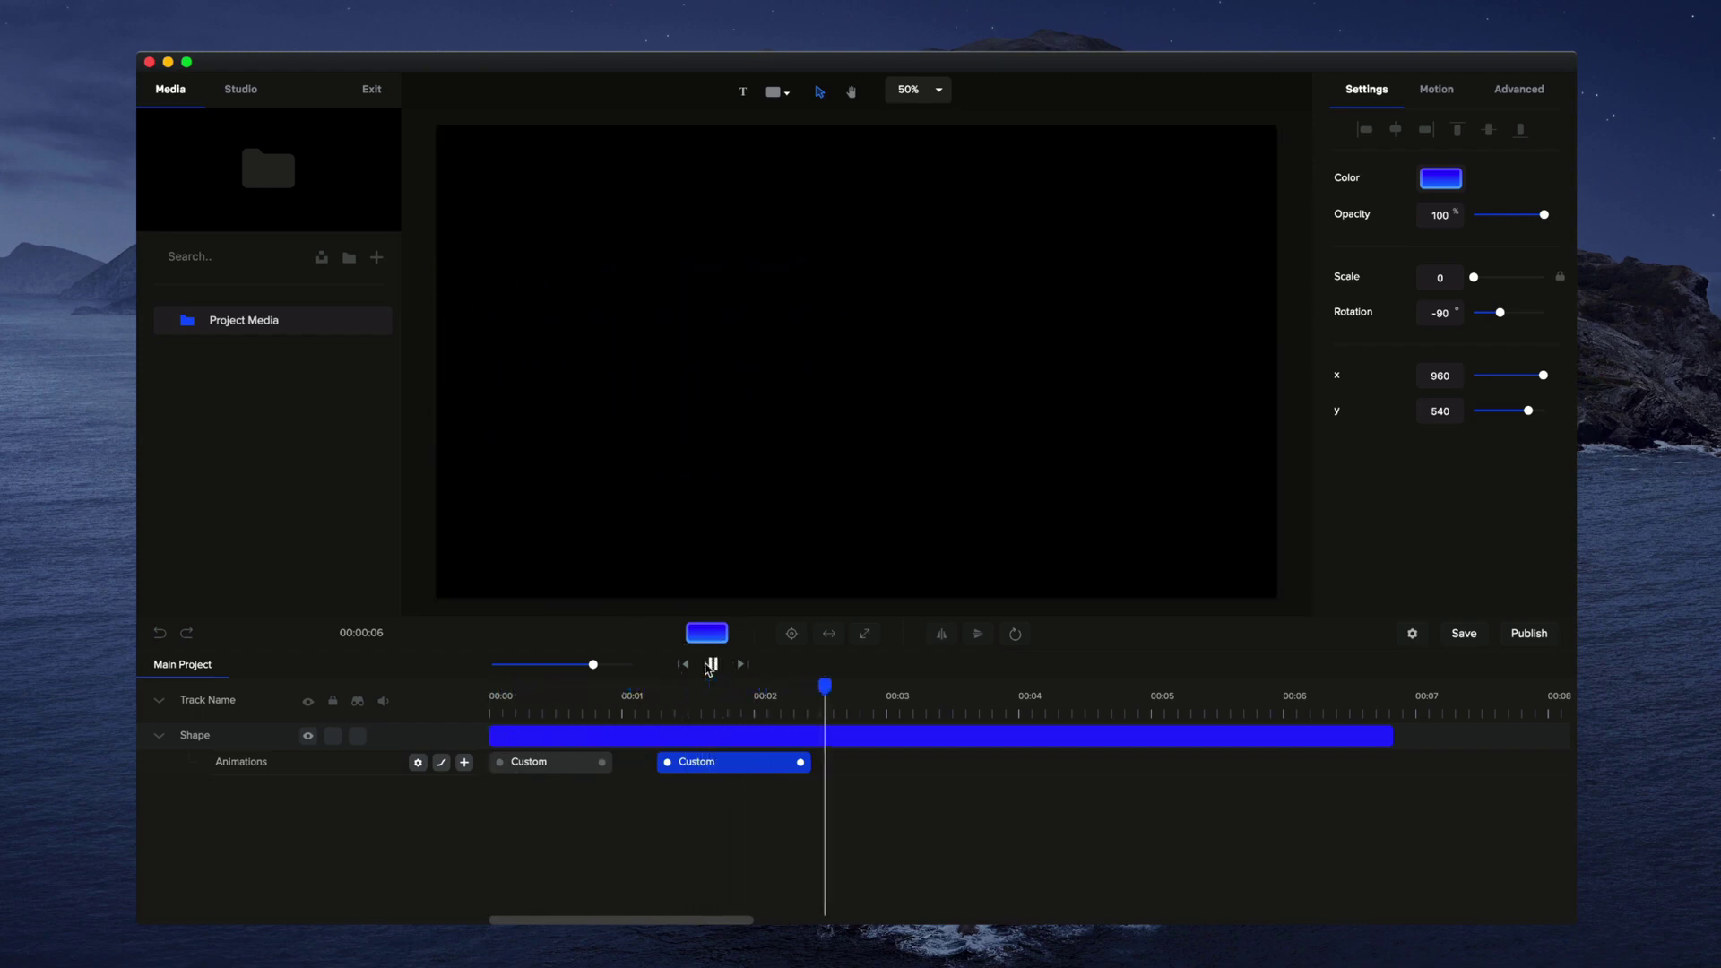
click(711, 664)
click(706, 736)
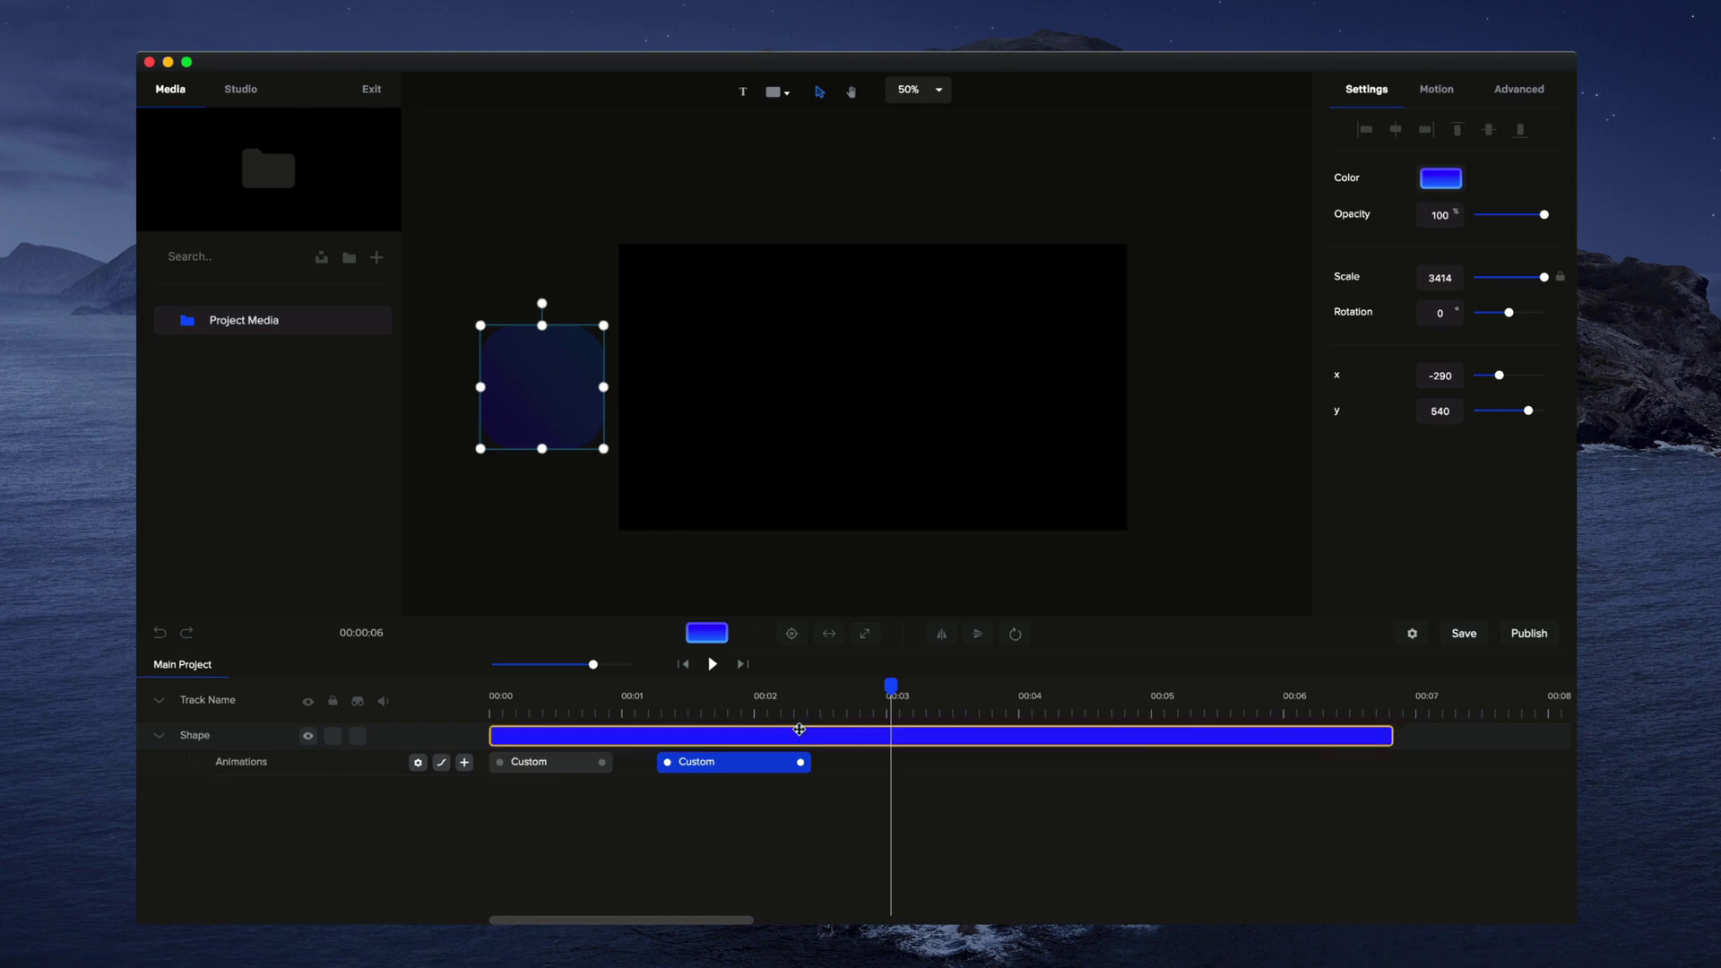
drag(798, 703, 600, 696)
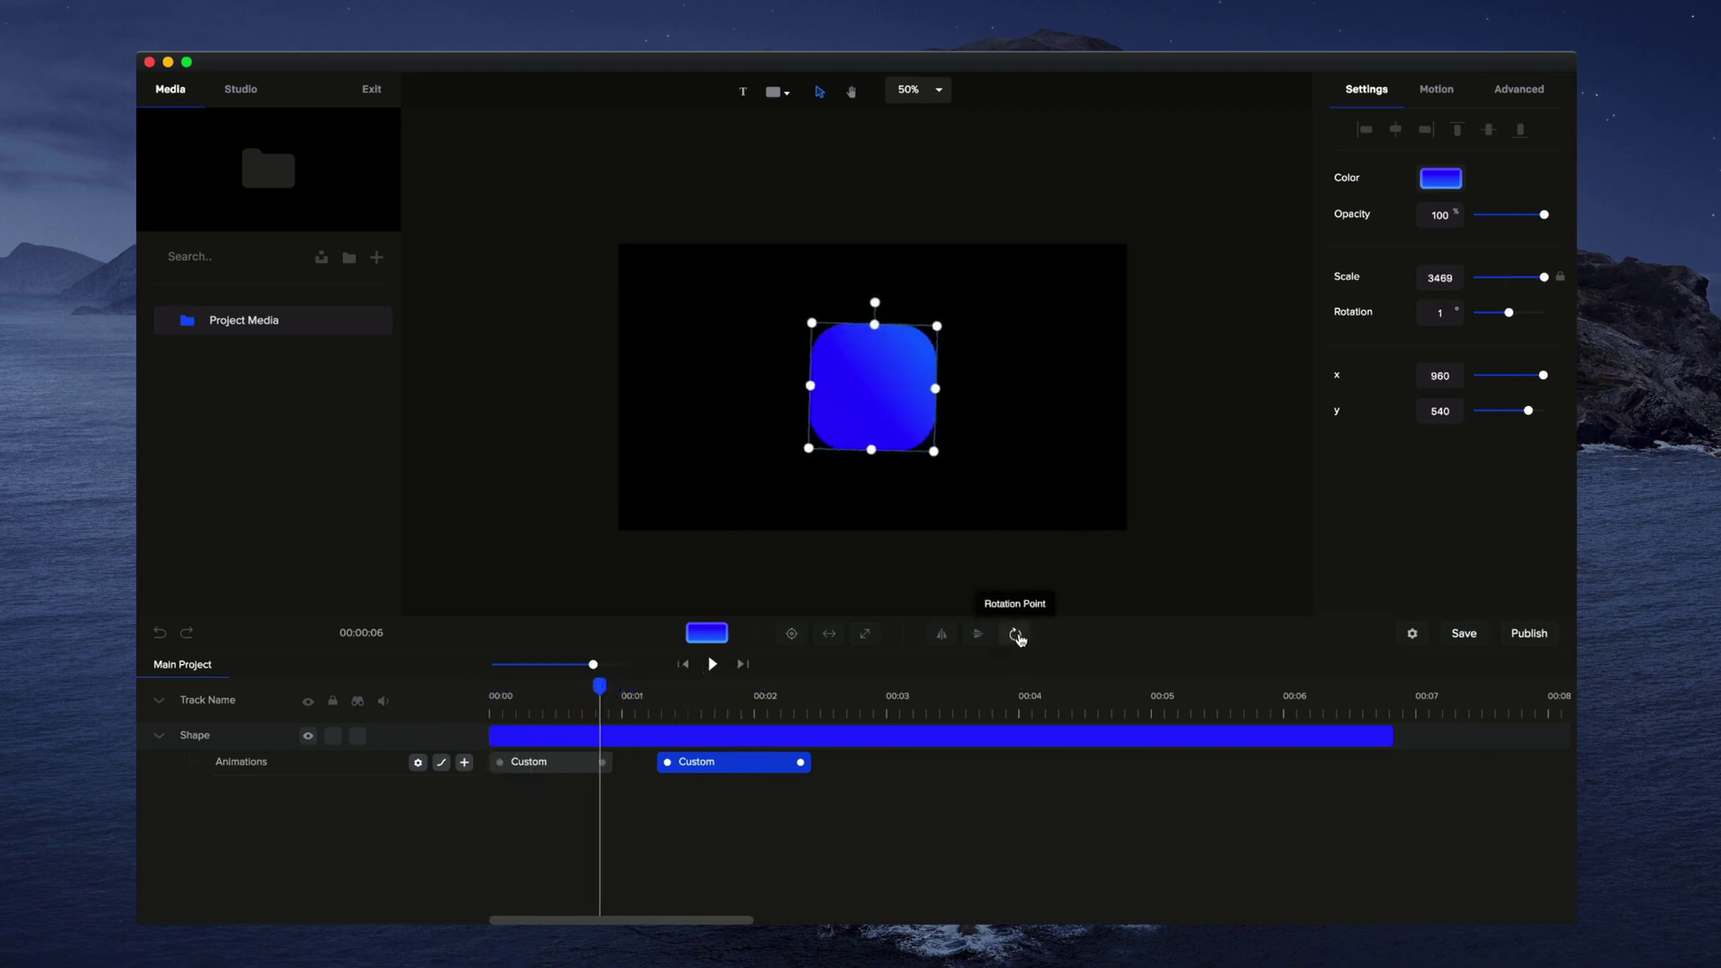
- Select the scale-and-rotate intro clip and preview its rotation while reviewing the pivot choices
drag(599, 686, 478, 706)
click(541, 762)
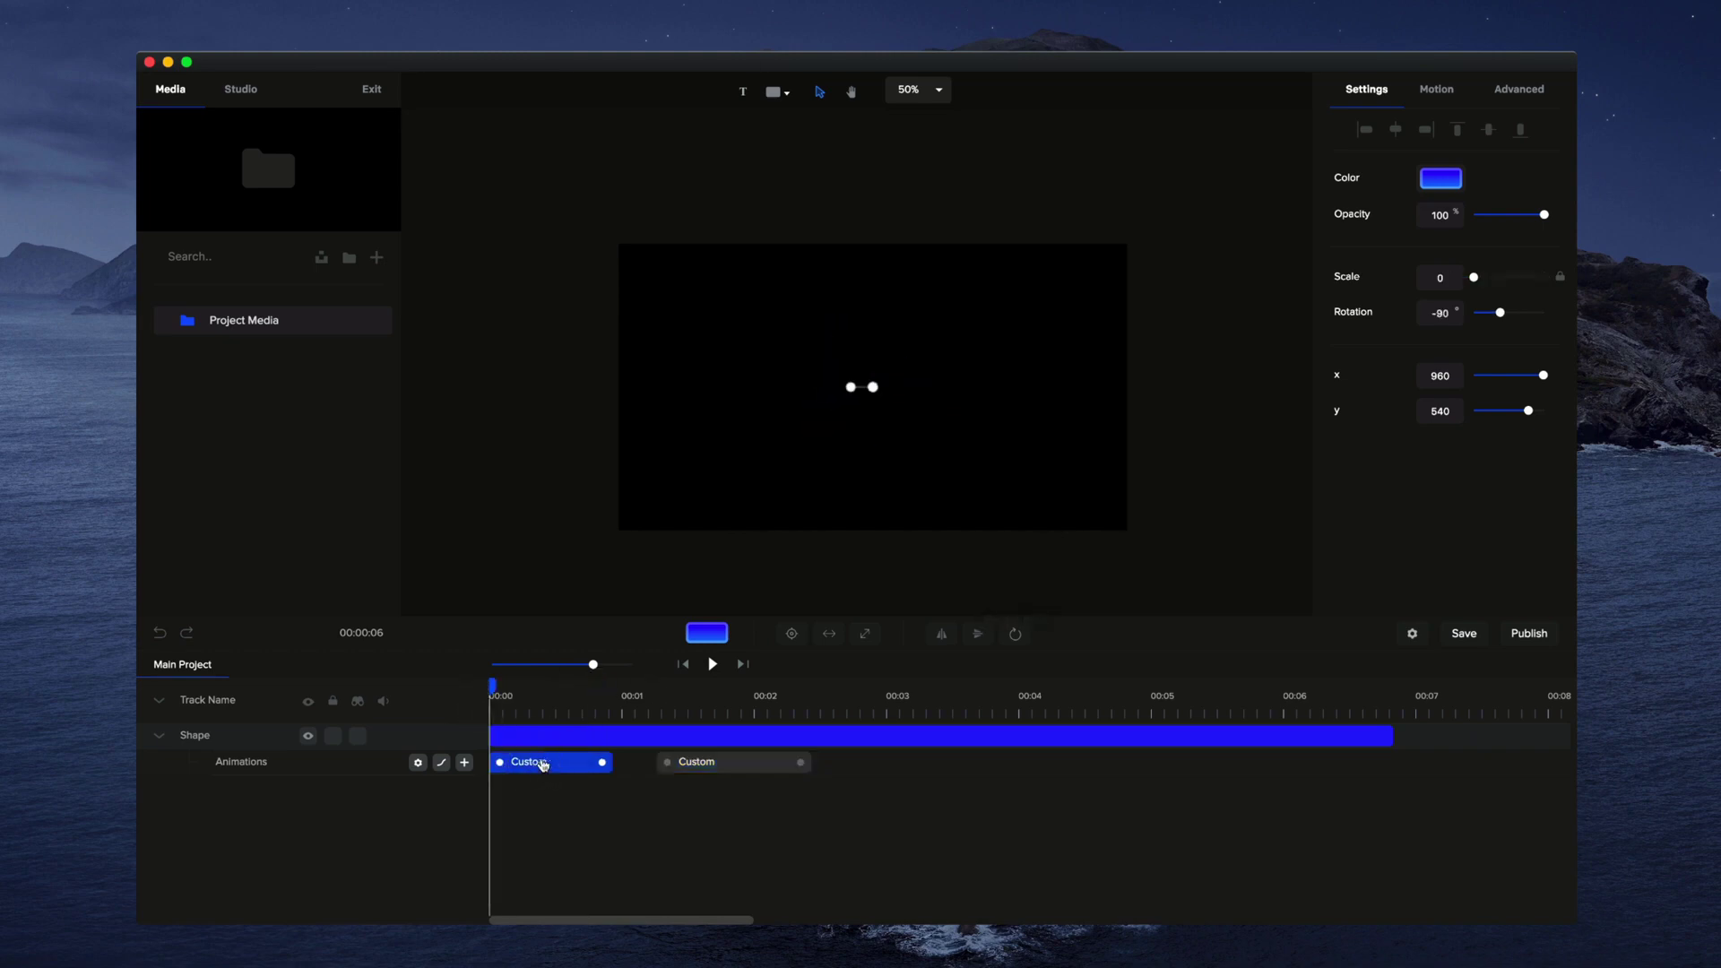
click(1014, 639)
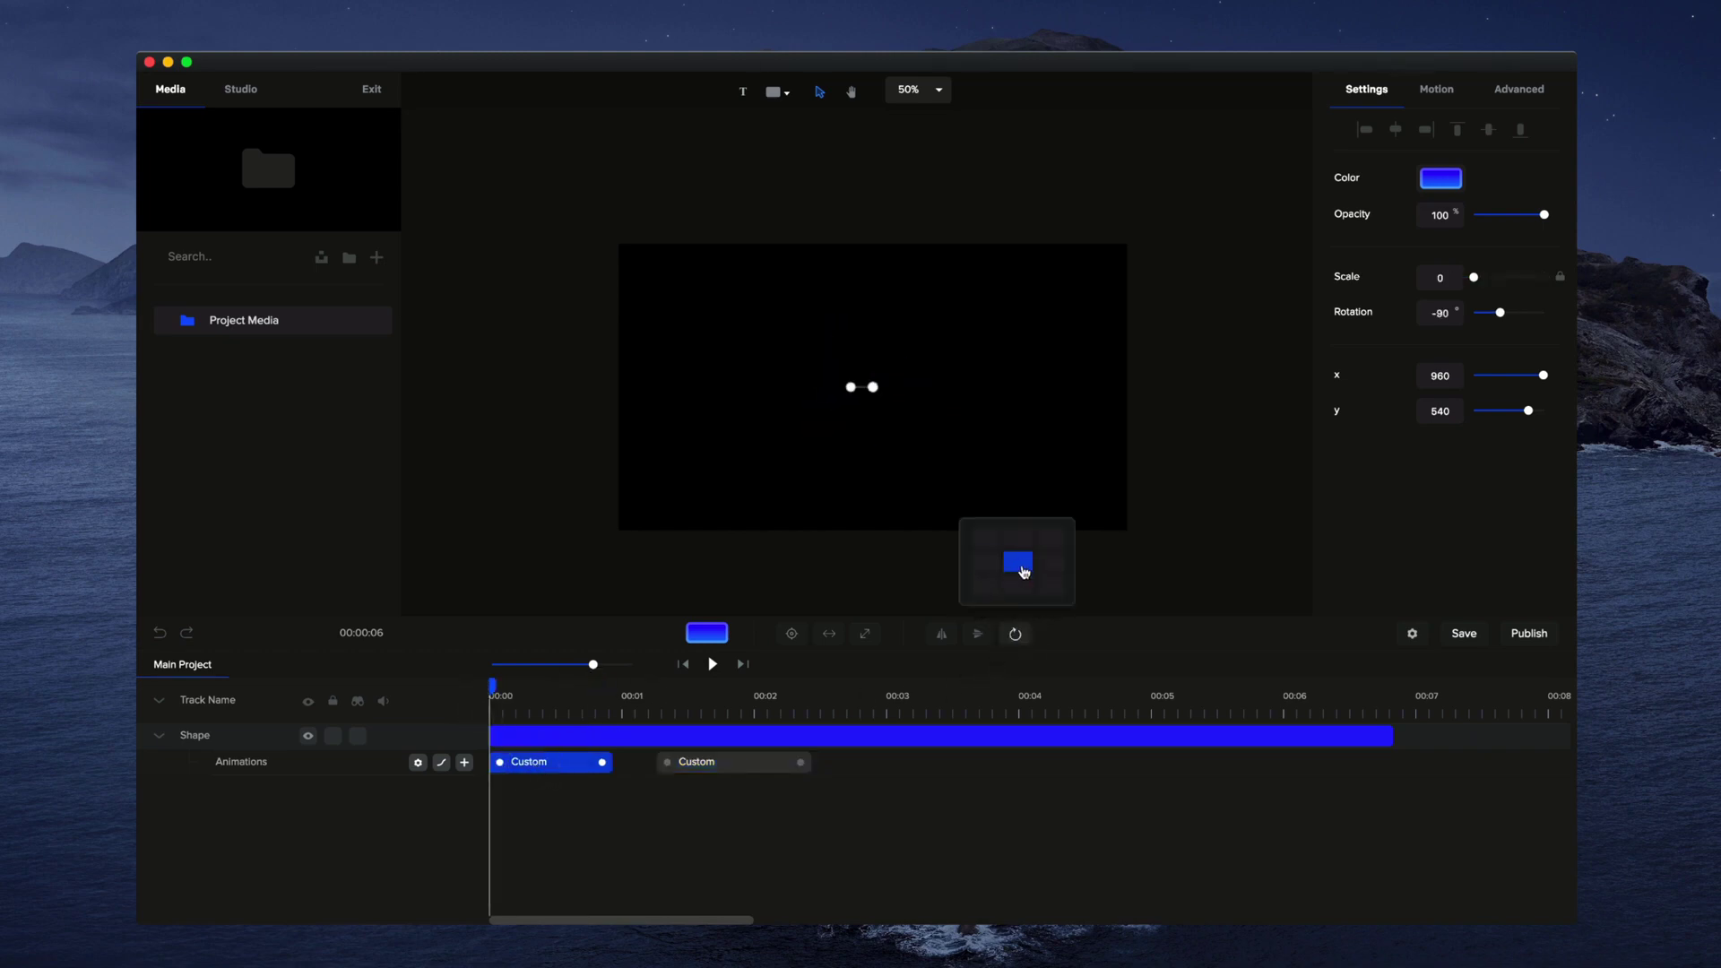
click(1018, 563)
drag(496, 687, 379, 697)
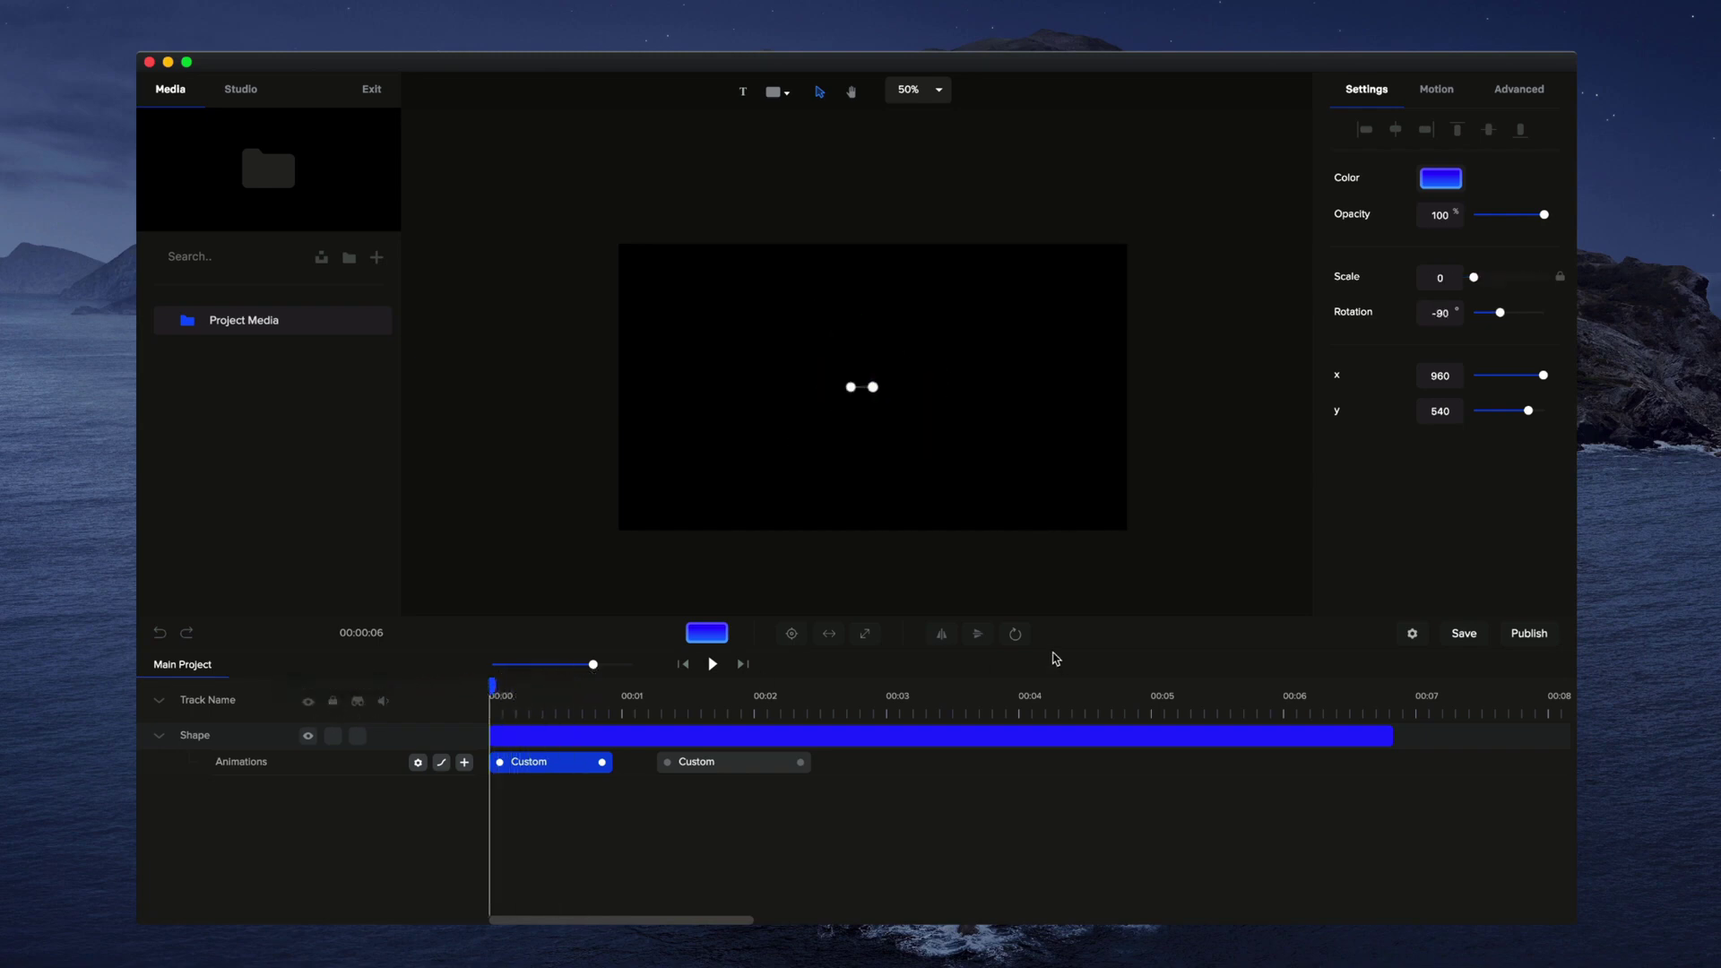
click(1015, 634)
click(1056, 592)
drag(492, 686, 457, 710)
click(713, 666)
click(713, 664)
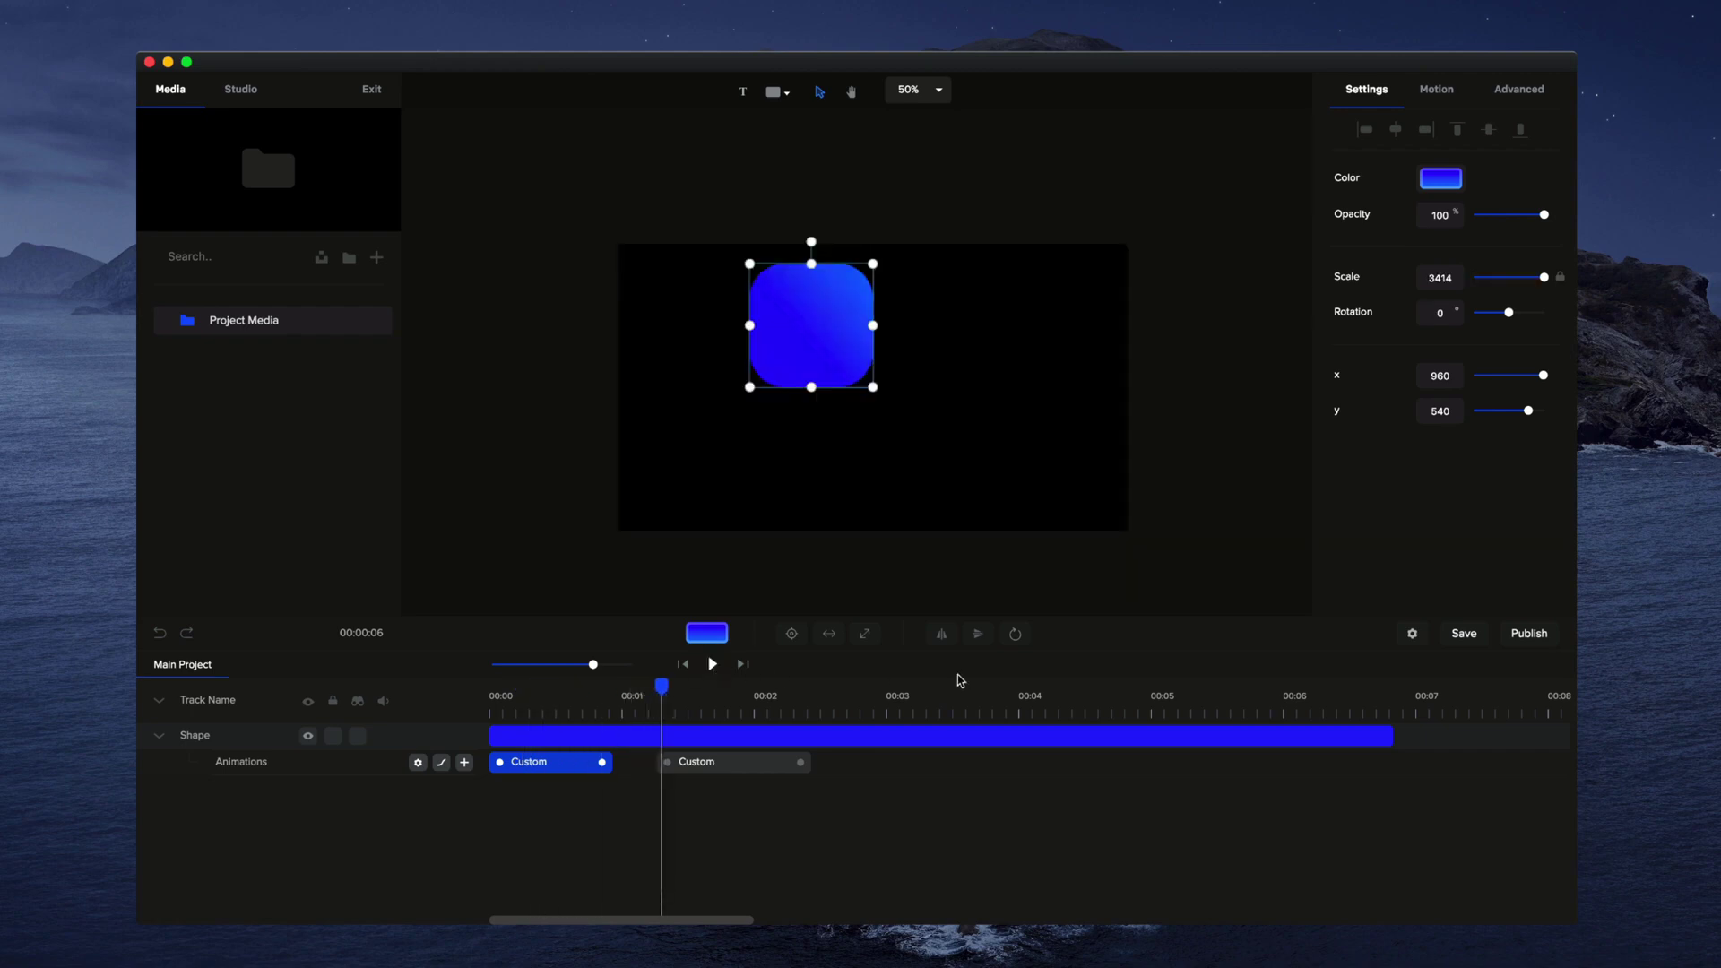
- Set the intro's rotation pivot to the bottom-left corner and replay it
click(1016, 634)
click(977, 585)
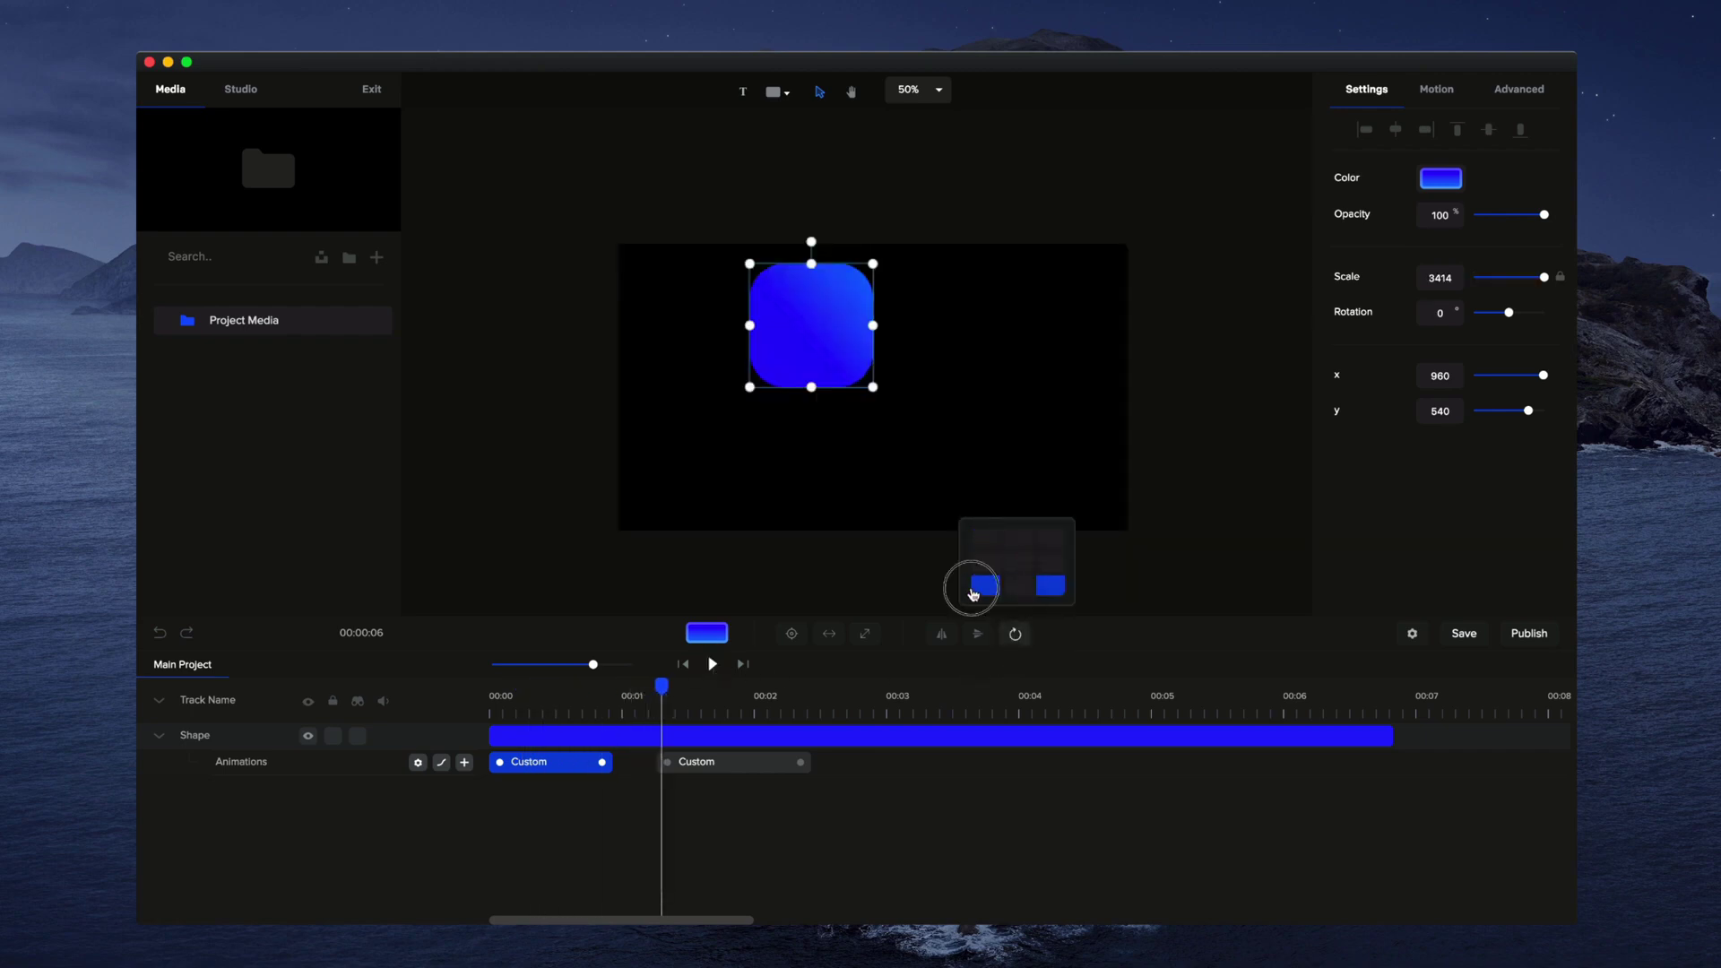
drag(666, 688, 458, 710)
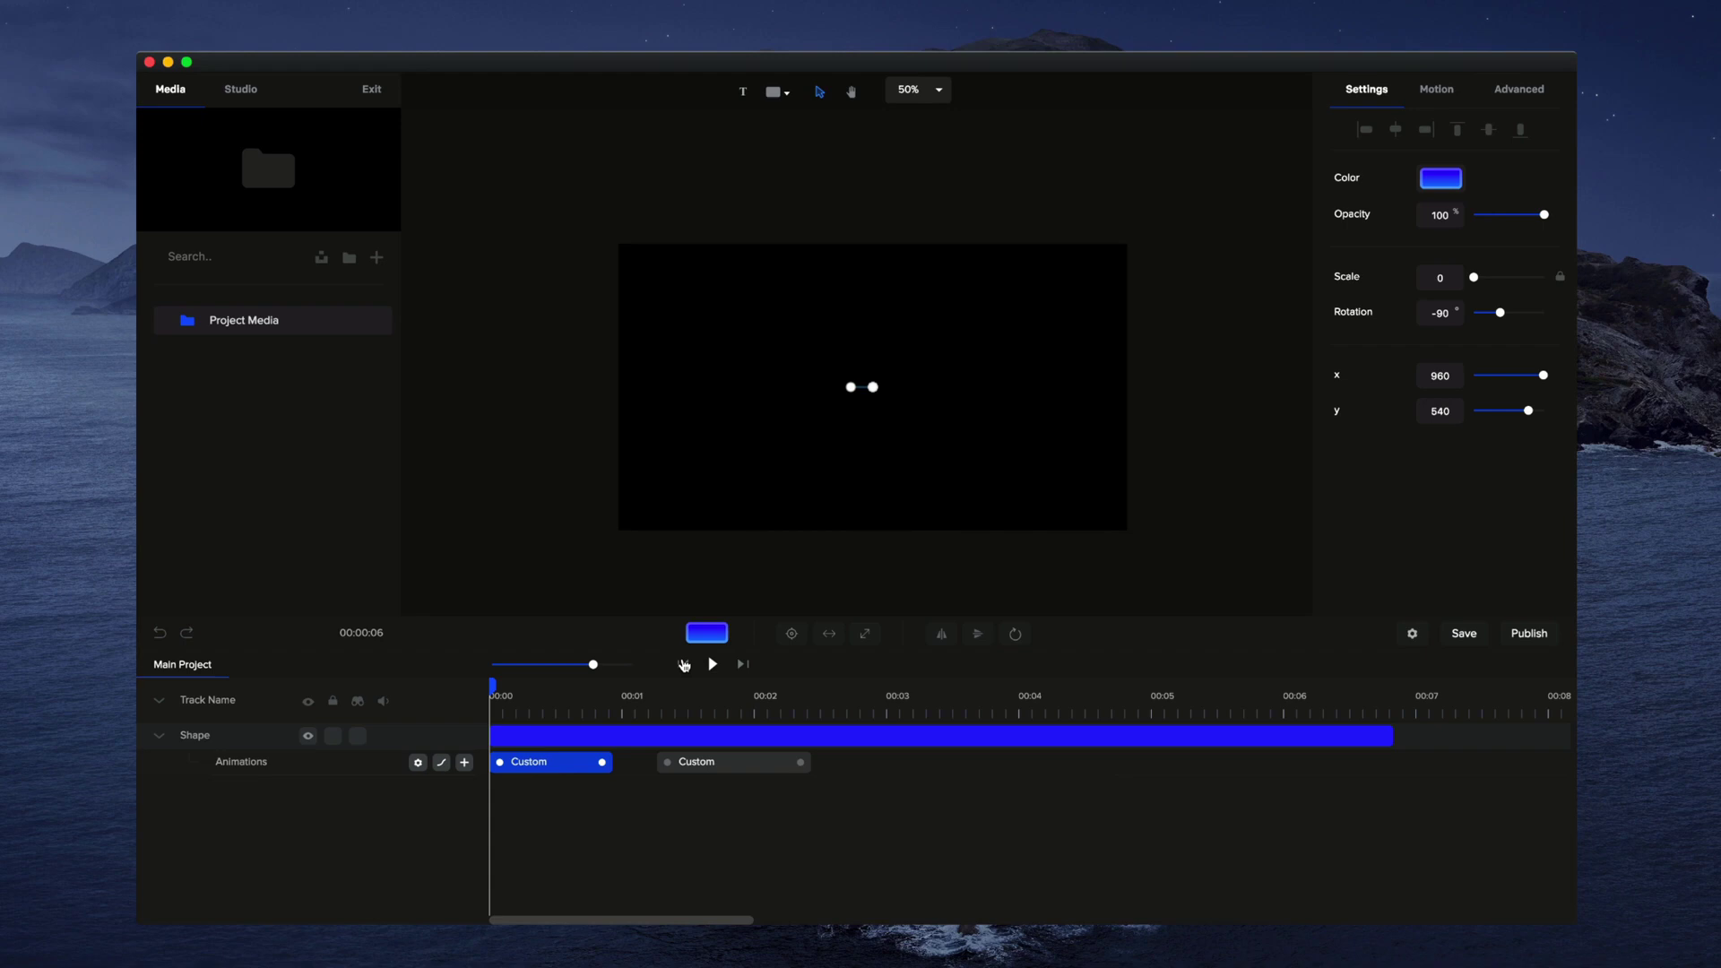
click(713, 665)
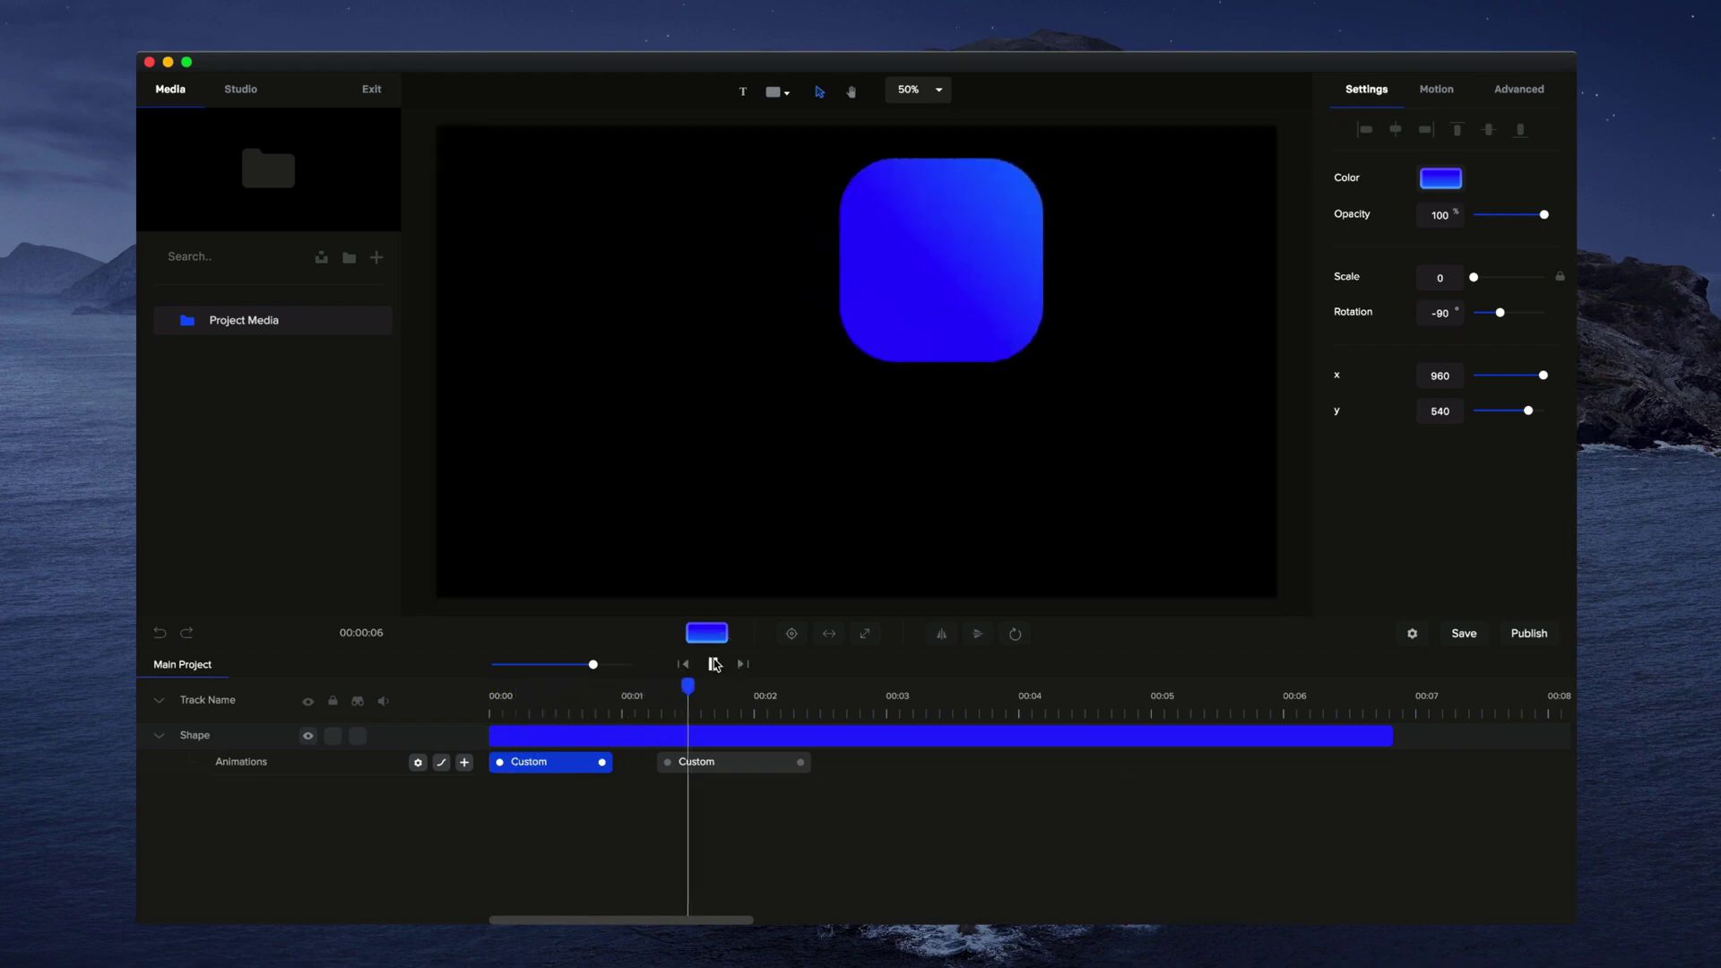
- Set the slide-off end to x -540, start it near 00:01, and preview
click(715, 664)
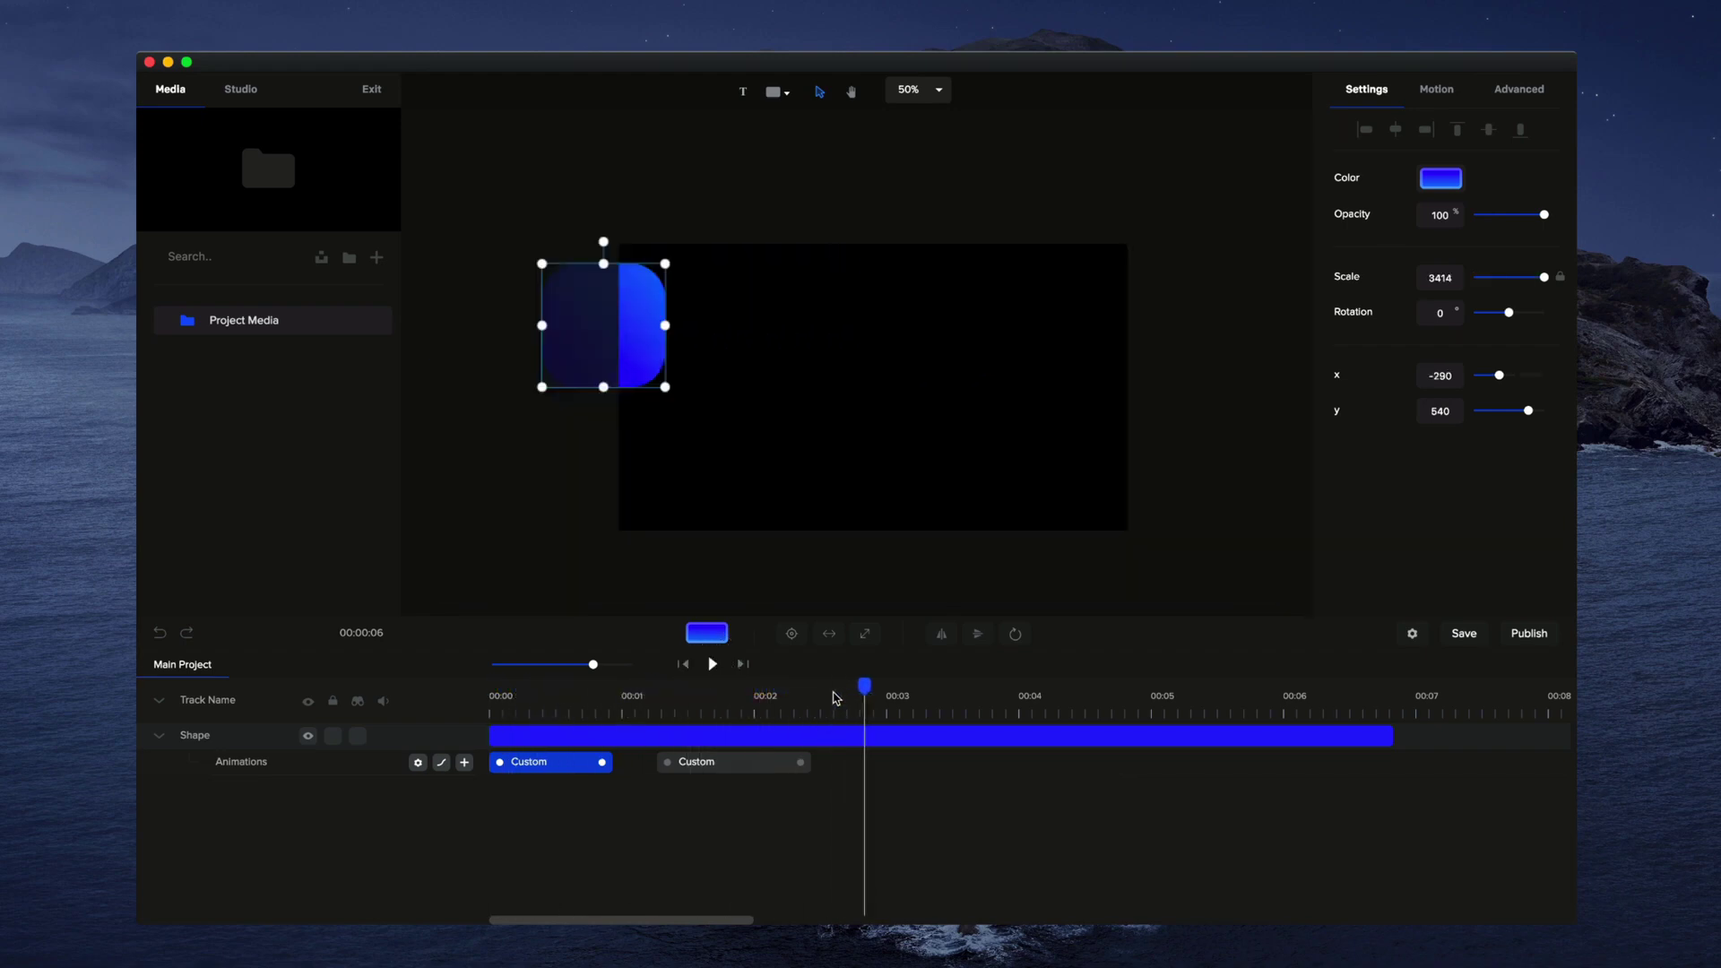
drag(1500, 375, 1490, 374)
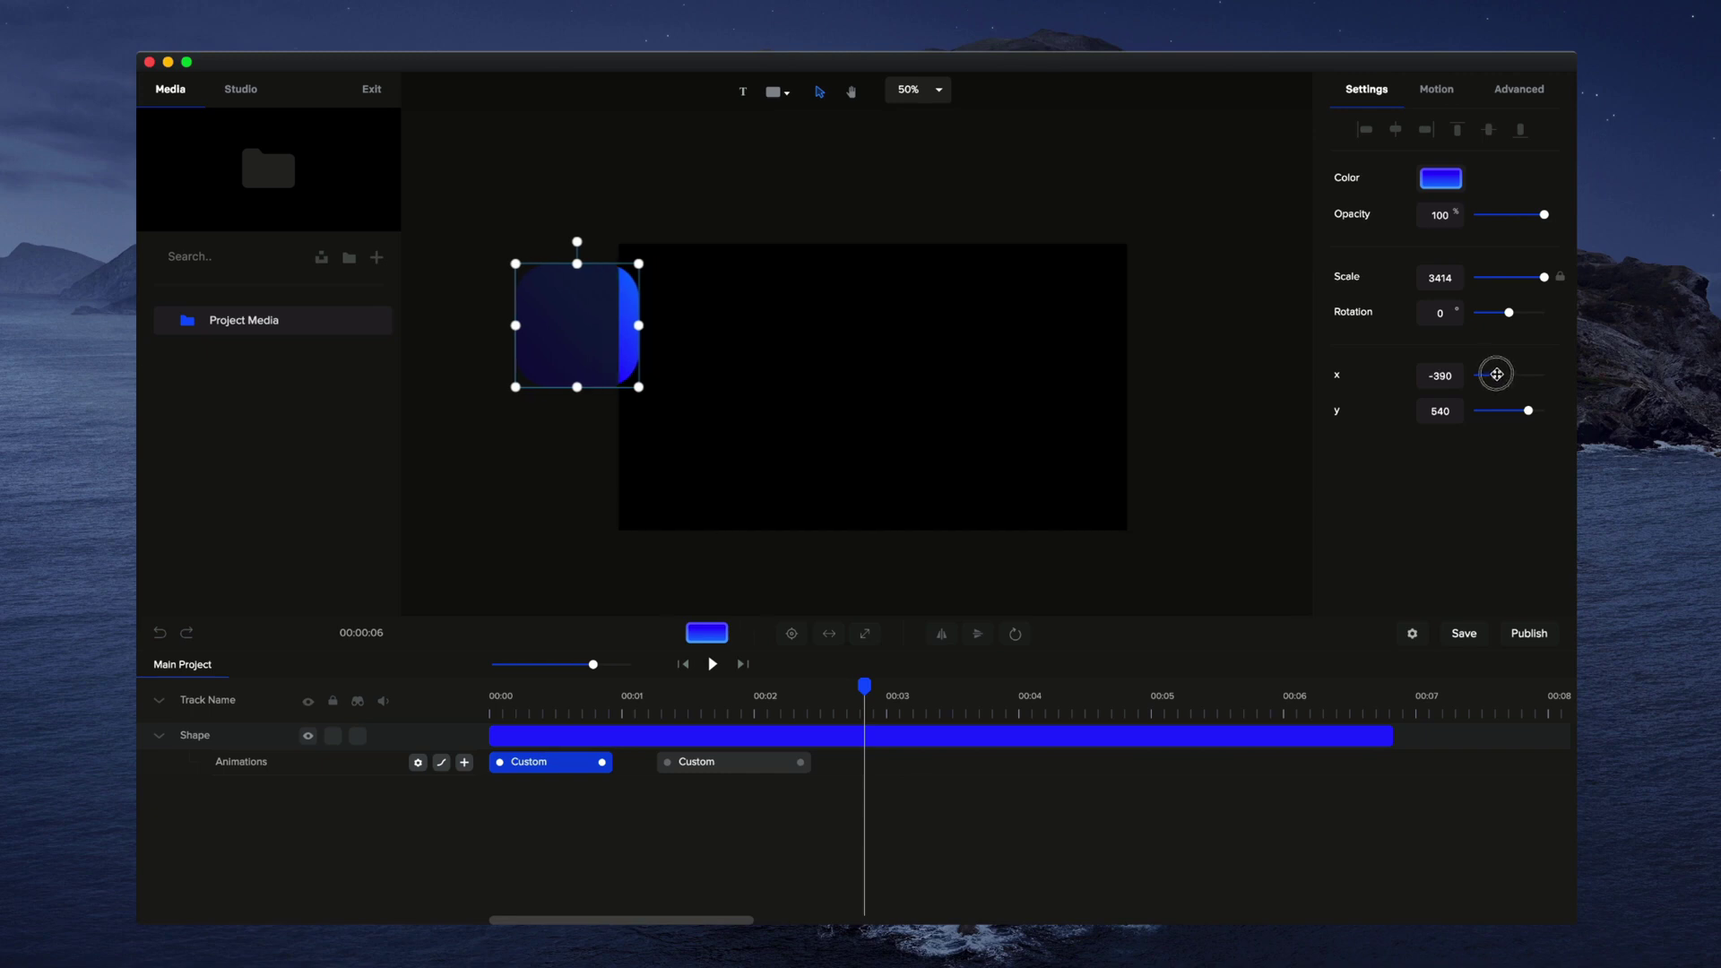
drag(850, 691, 493, 686)
drag(730, 762, 708, 763)
click(712, 664)
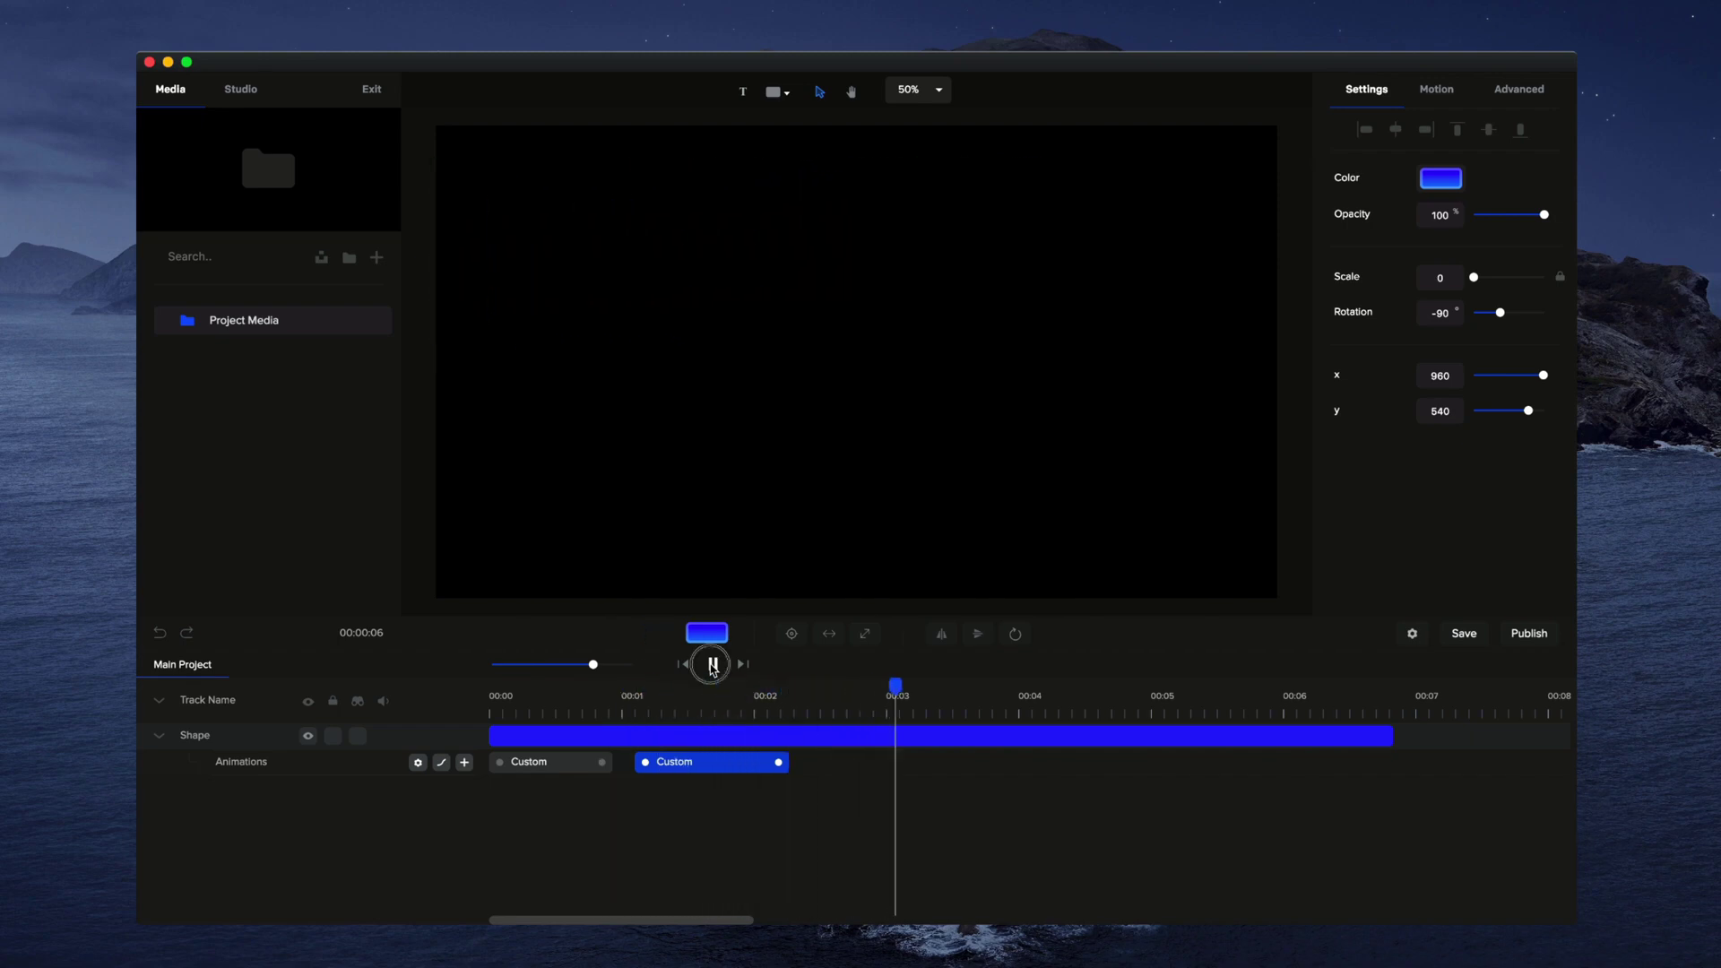
click(713, 664)
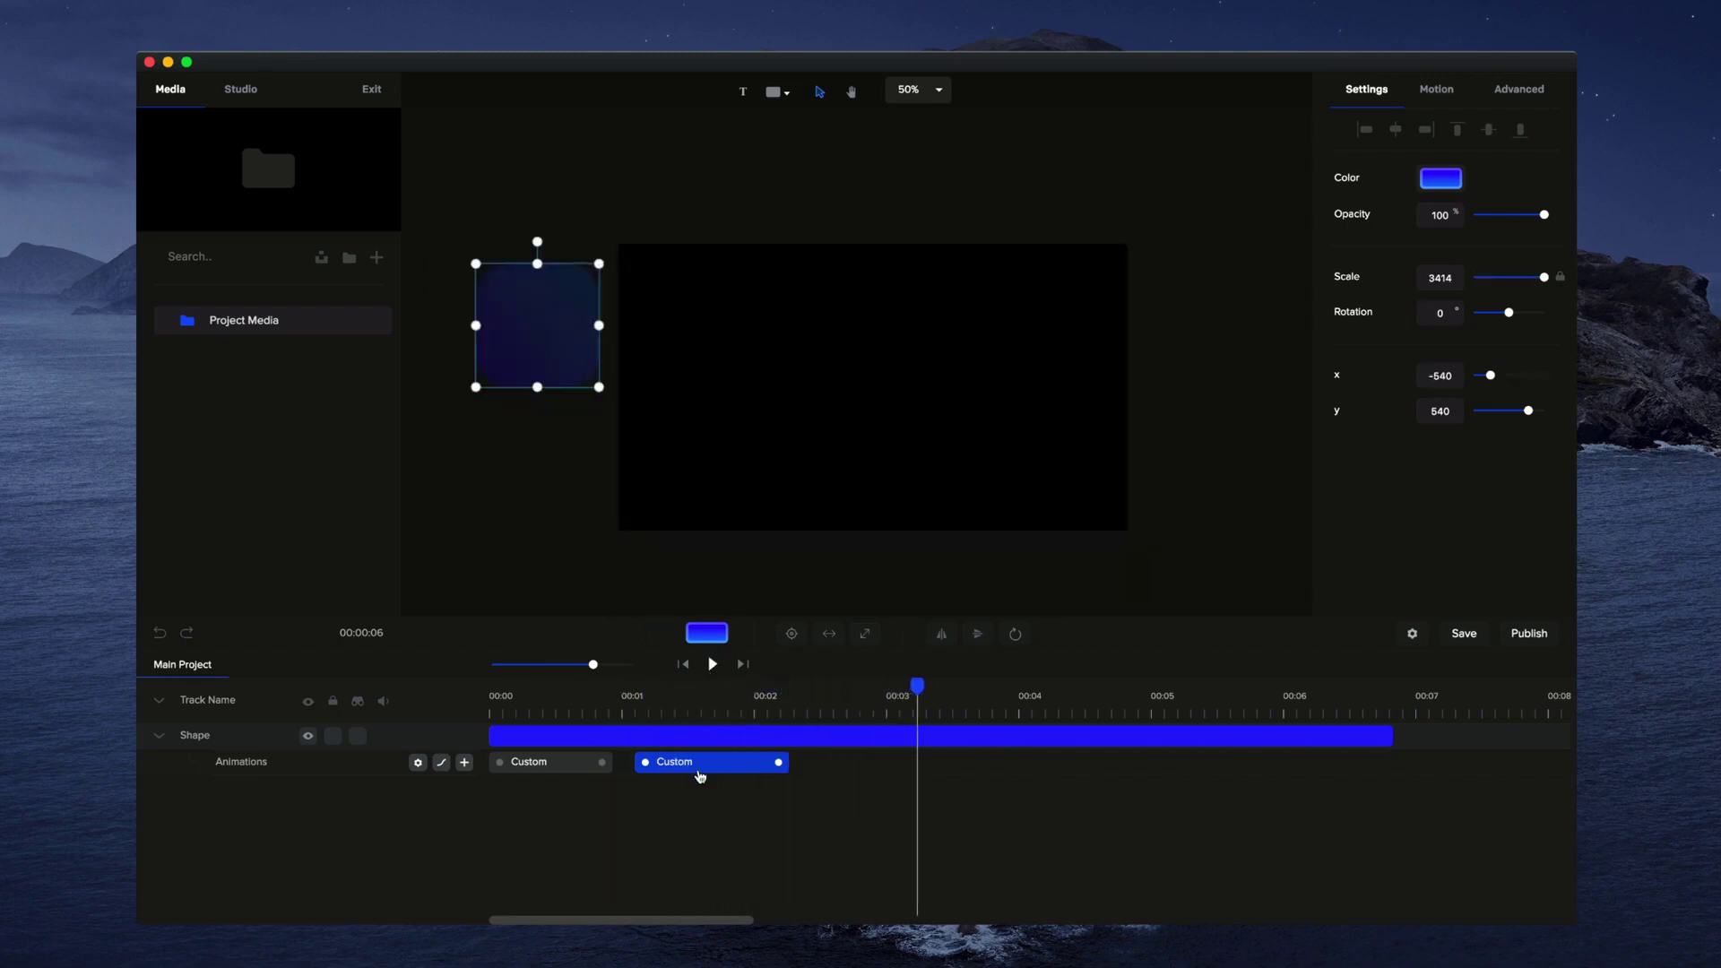